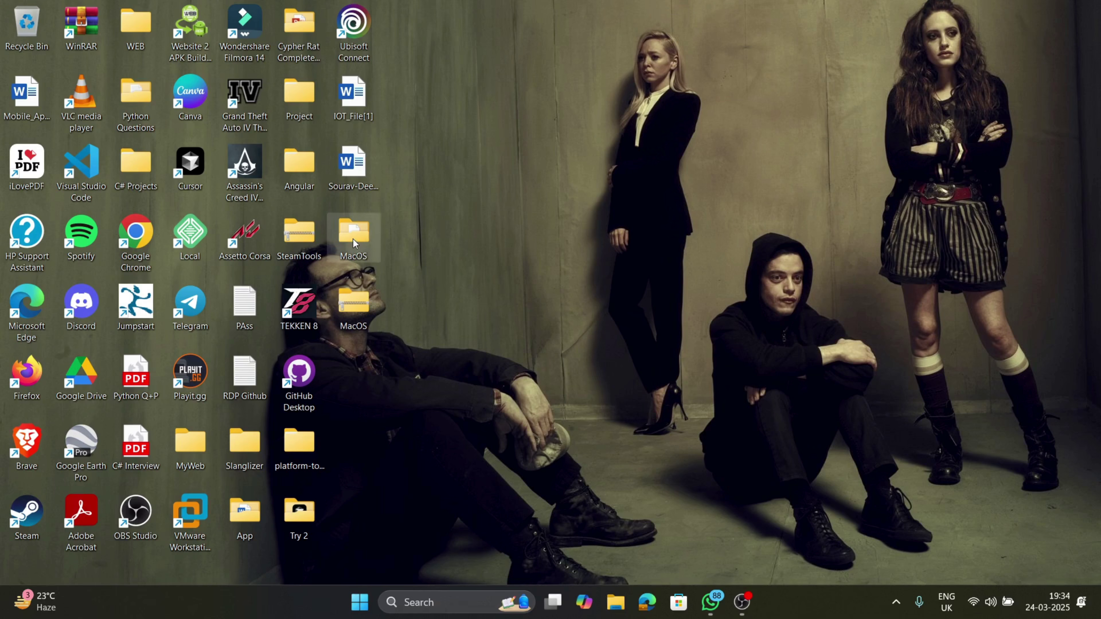
- Open the abstract-fantasy-landscape JPG from the desktop's MacOS folder in a maximized image viewer
{"action": "double_click", "coordinate": [352, 239]}
{"action": "left_click_drag", "start_coordinate": [325, 294], "coordinate": [340, 123]}
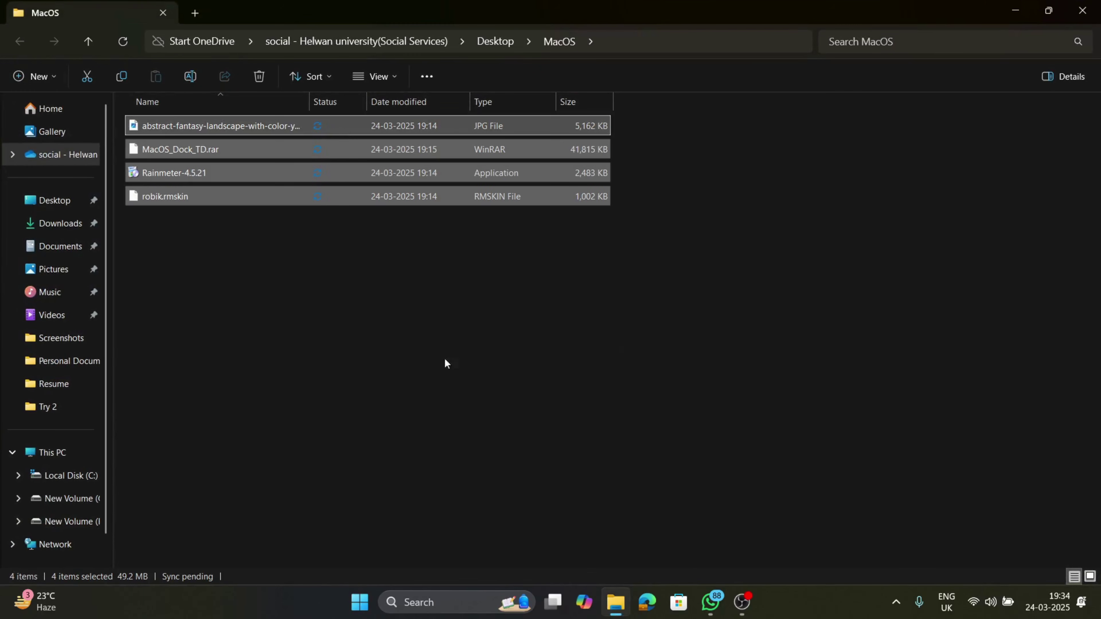
{"action": "left_click", "coordinate": [692, 550]}
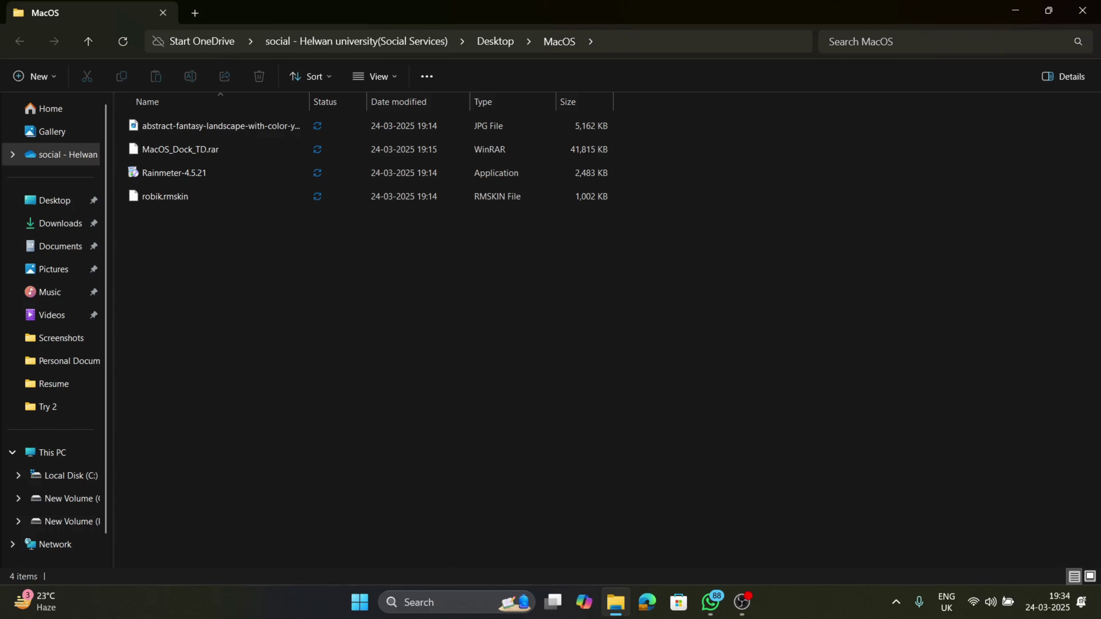
{"action": "double_click", "coordinate": [210, 127]}
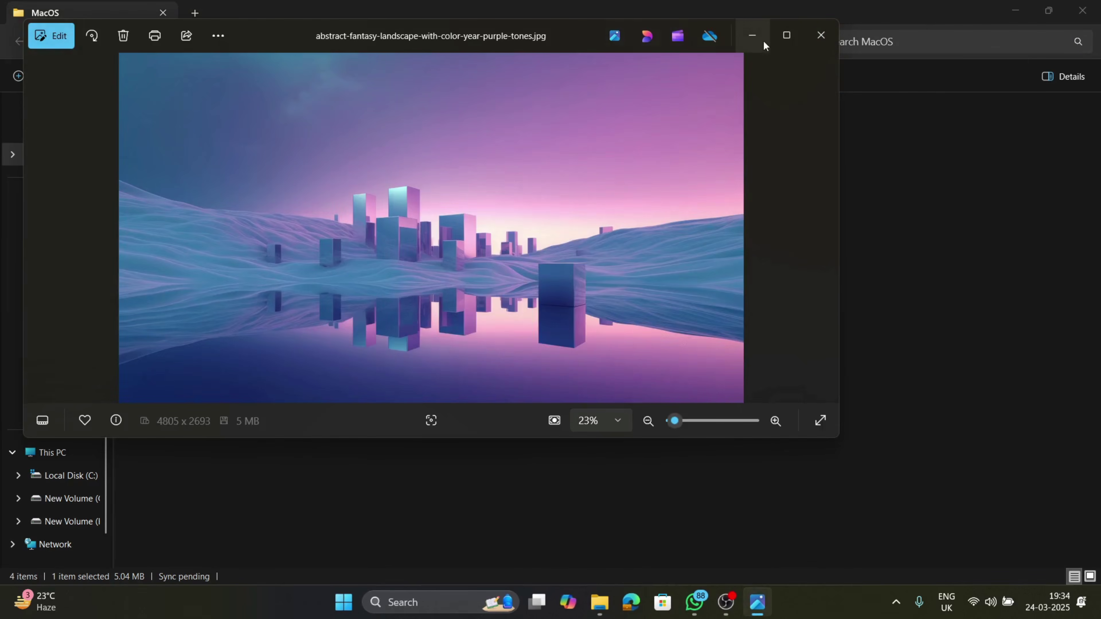
{"action": "left_click", "coordinate": [787, 35]}
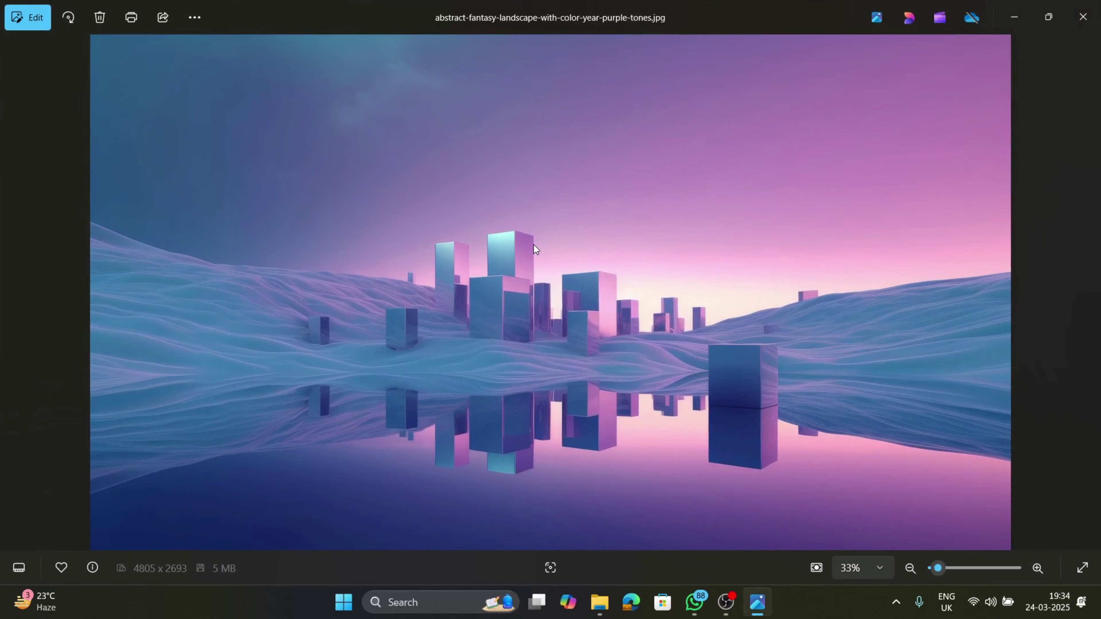
- Set the opened landscape image as the desktop background and minimize the open windows
{"action": "right_click", "coordinate": [533, 245]}
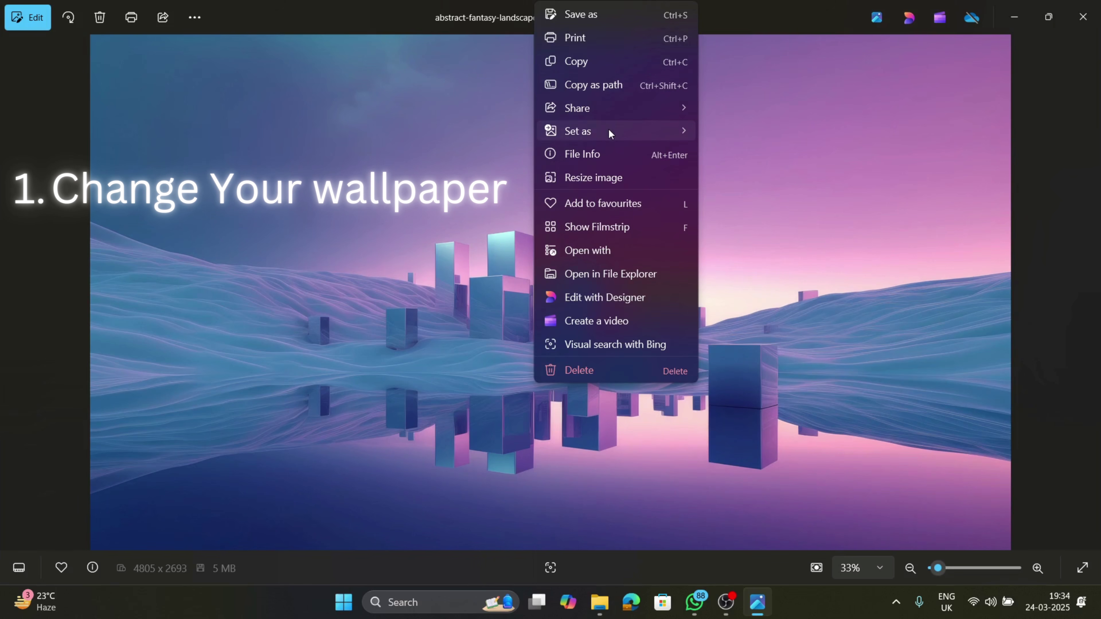
{"action": "mouse_move", "coordinate": [609, 132]}
{"action": "left_click", "coordinate": [741, 154]}
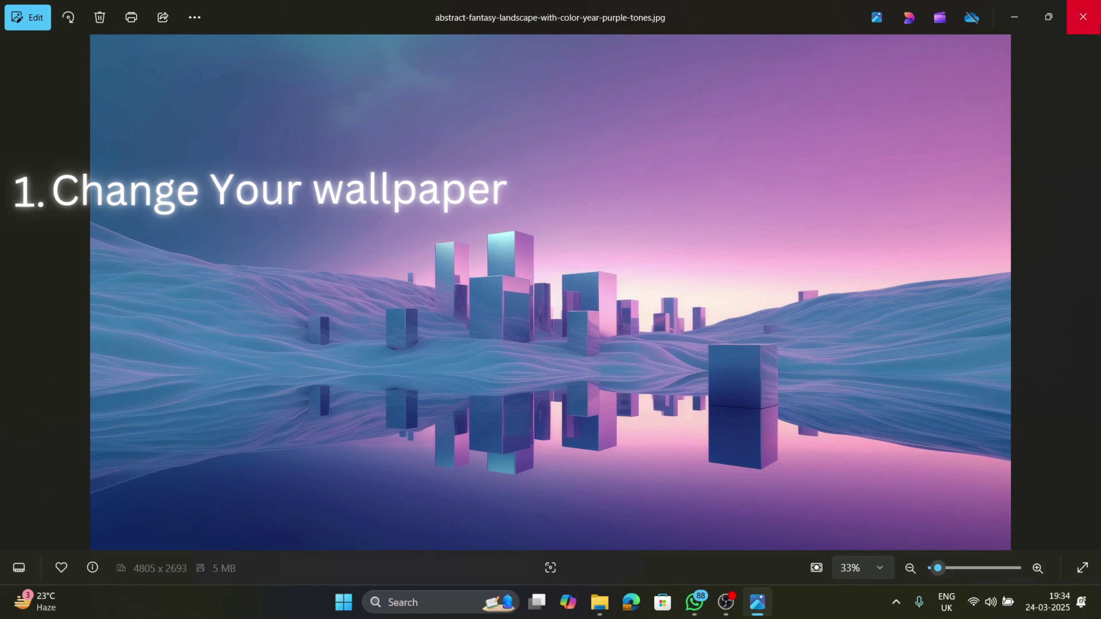
{"action": "left_click", "coordinate": [1022, 8]}
{"action": "left_click", "coordinate": [1016, 6]}
{"action": "left_click_drag", "start_coordinate": [946, 82], "coordinate": [3, 564]}
{"action": "left_click_drag", "start_coordinate": [1, 2], "coordinate": [1099, 561]}
{"action": "left_click", "coordinate": [912, 424]}
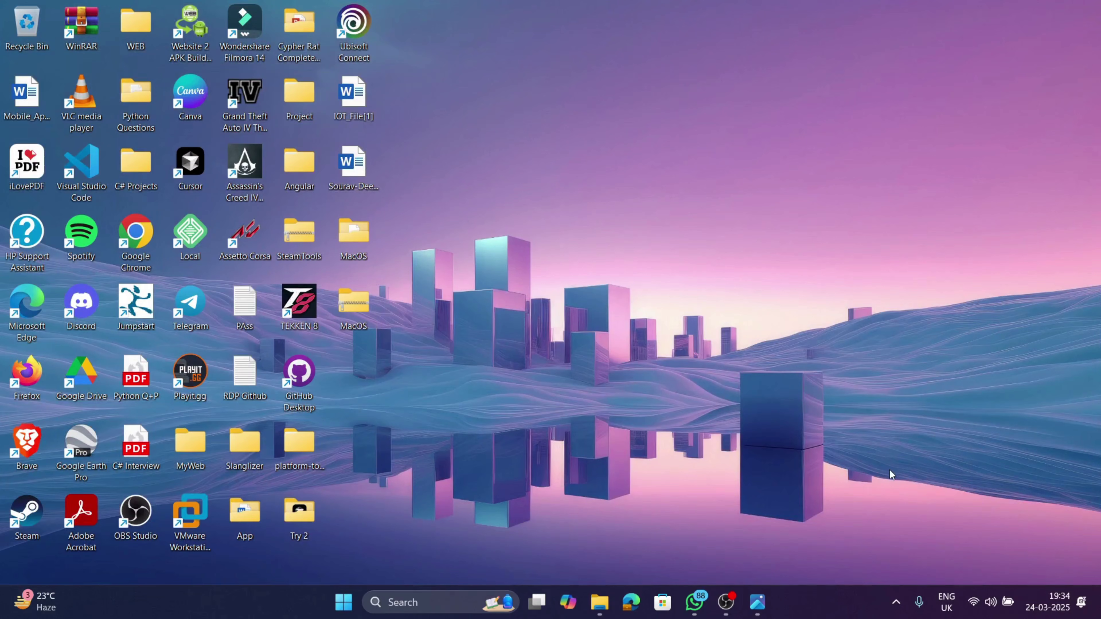
{"action": "left_click_drag", "start_coordinate": [802, 26], "coordinate": [4, 343]}
{"action": "left_click", "coordinate": [704, 242]}
- Close the running WhatsApp application
{"action": "left_click", "coordinate": [732, 603]}
{"action": "left_click", "coordinate": [728, 605]}
{"action": "middle_click", "coordinate": [695, 604]}
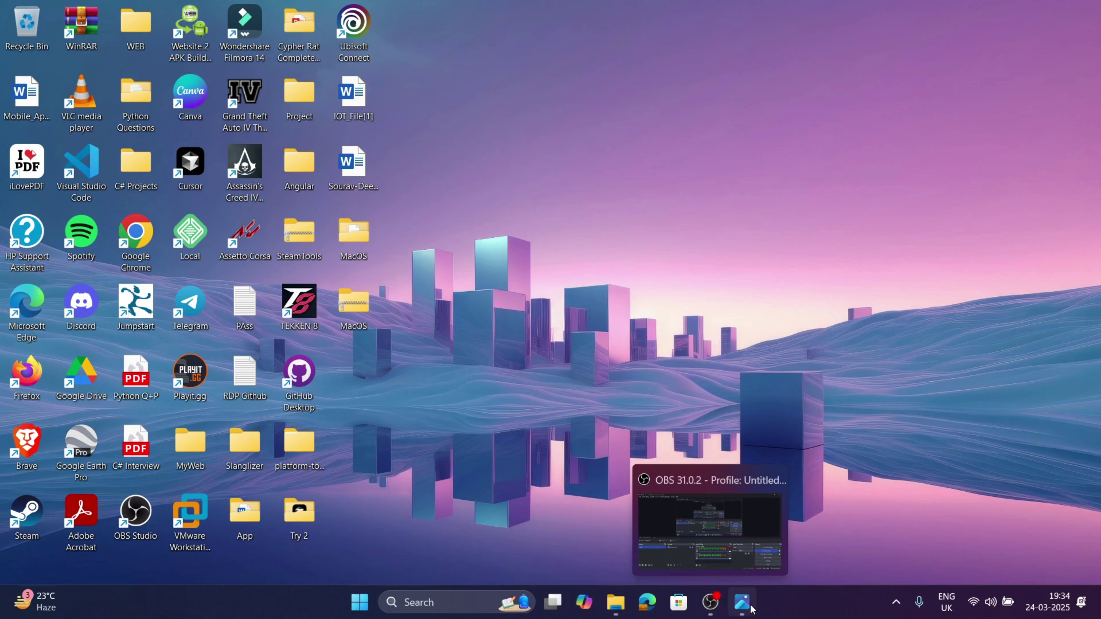
- Extract MacOS_Dock_TD.rar from the MacOS folder to the suggested MacOS_Dock_TD destination, showing the extracted files when complete
{"action": "double_click", "coordinate": [364, 249]}
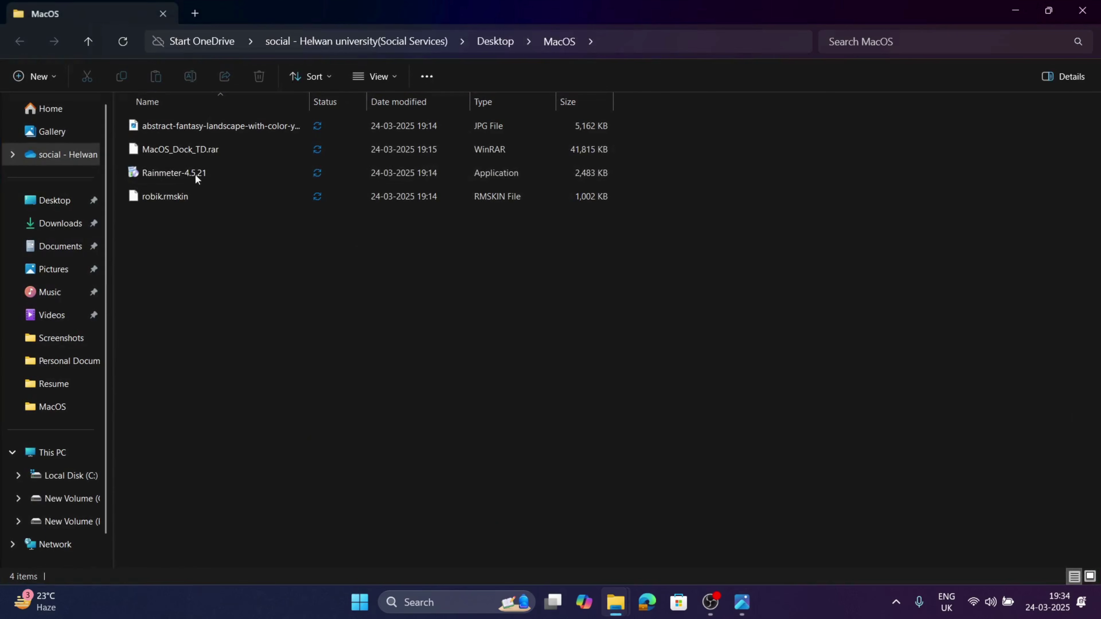
{"action": "left_click", "coordinate": [191, 152]}
{"action": "left_click", "coordinate": [223, 260]}
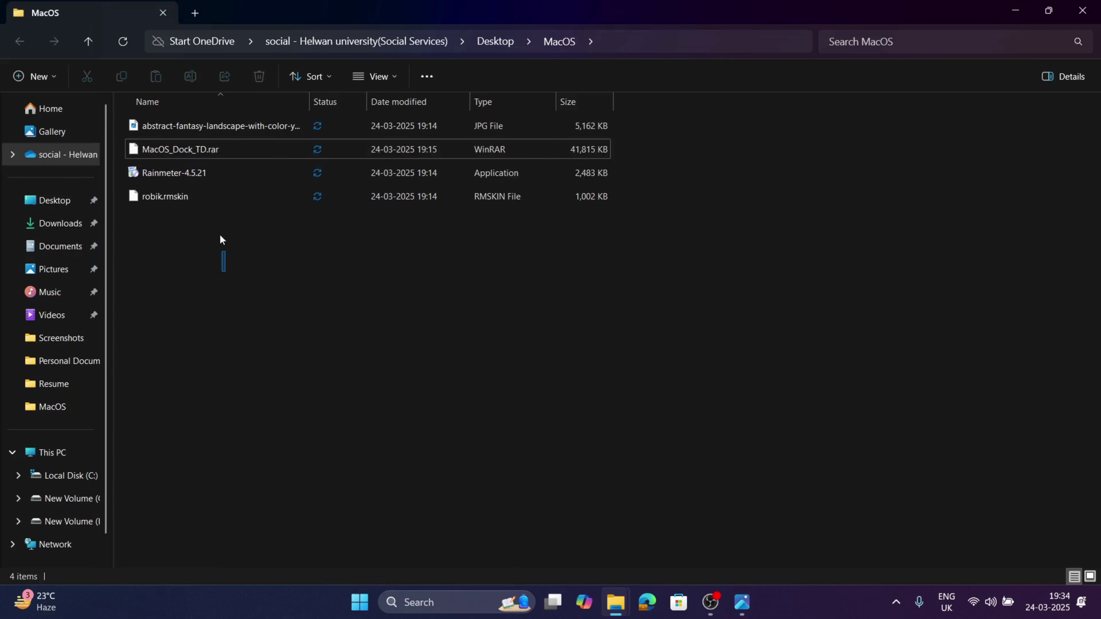
{"action": "right_click", "coordinate": [198, 144]}
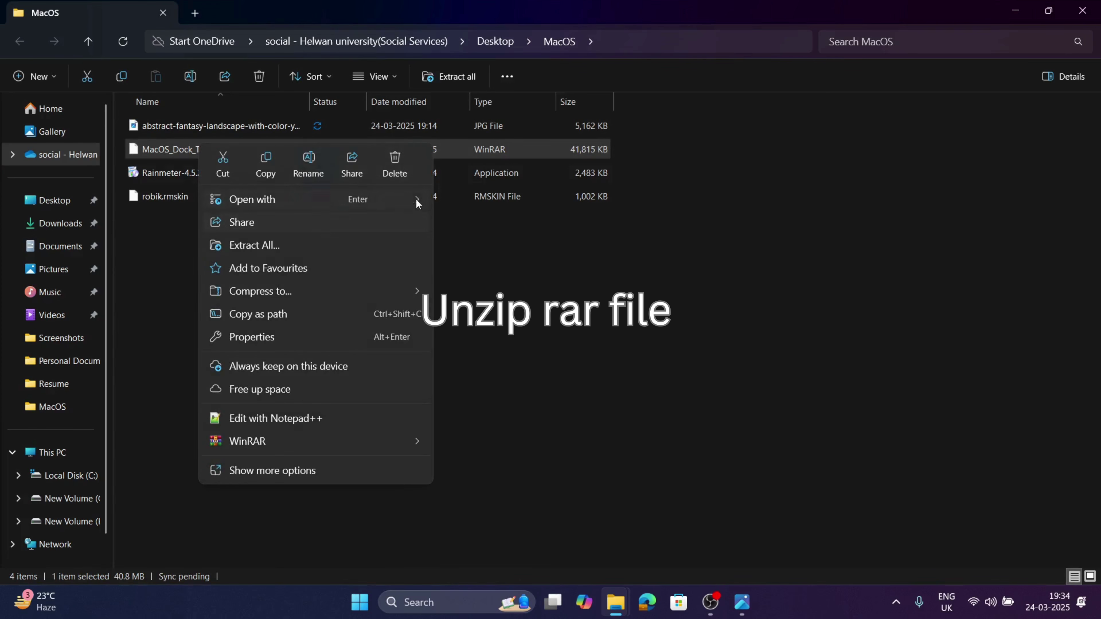
{"action": "left_click", "coordinate": [280, 247]}
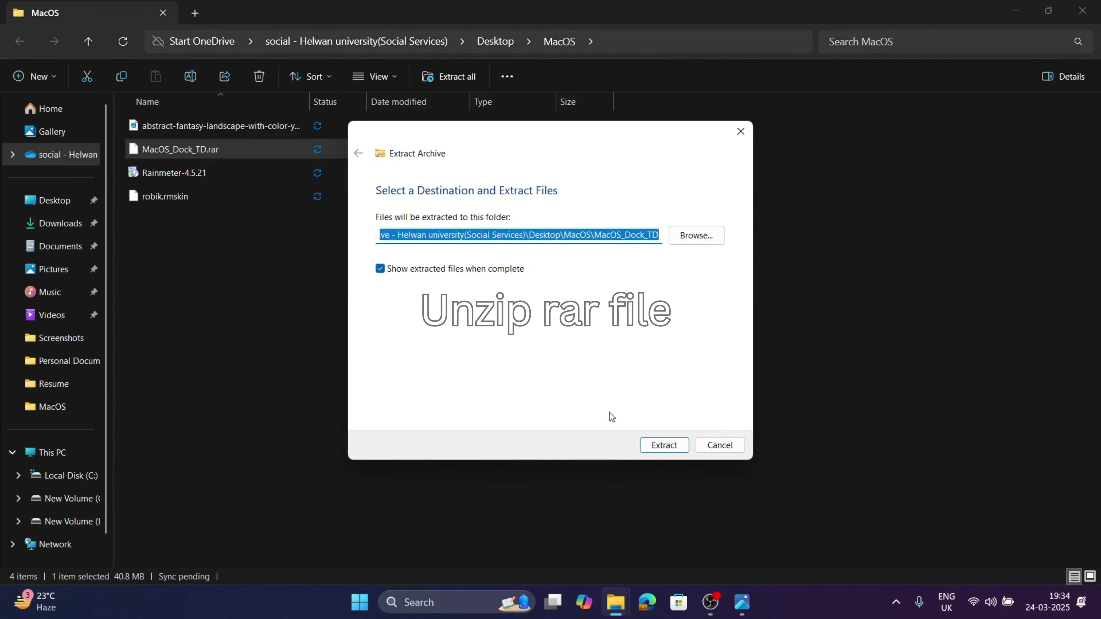
{"action": "left_click", "coordinate": [664, 448]}
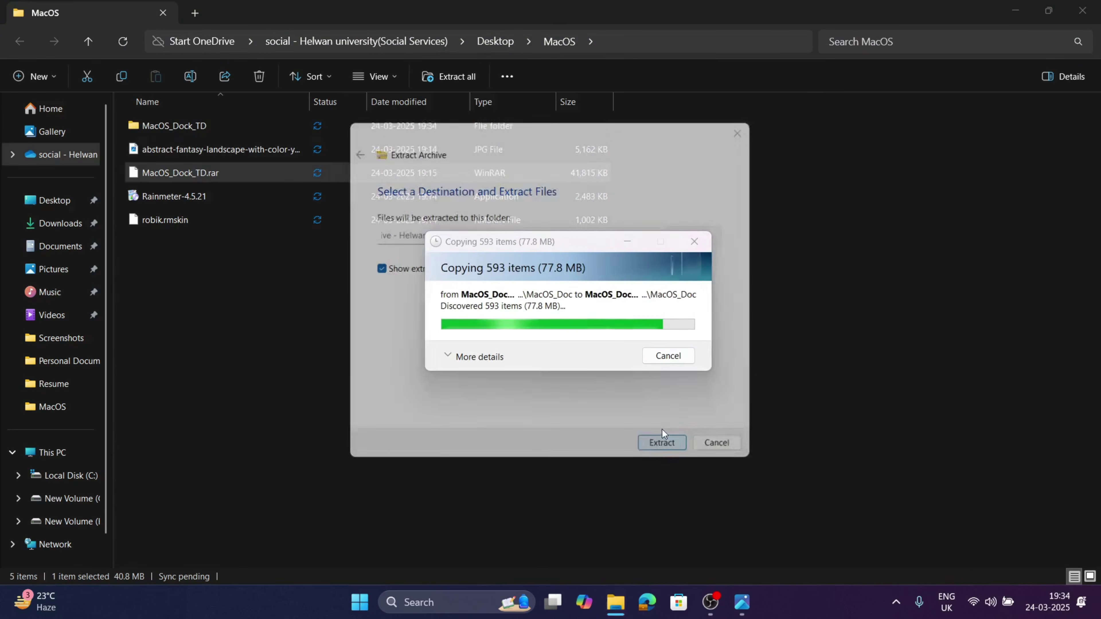
- Look inside the extracted MyDockFinder folder and return to its parent folder MacOS_Dock_TD
{"action": "left_click", "coordinate": [244, 128]}
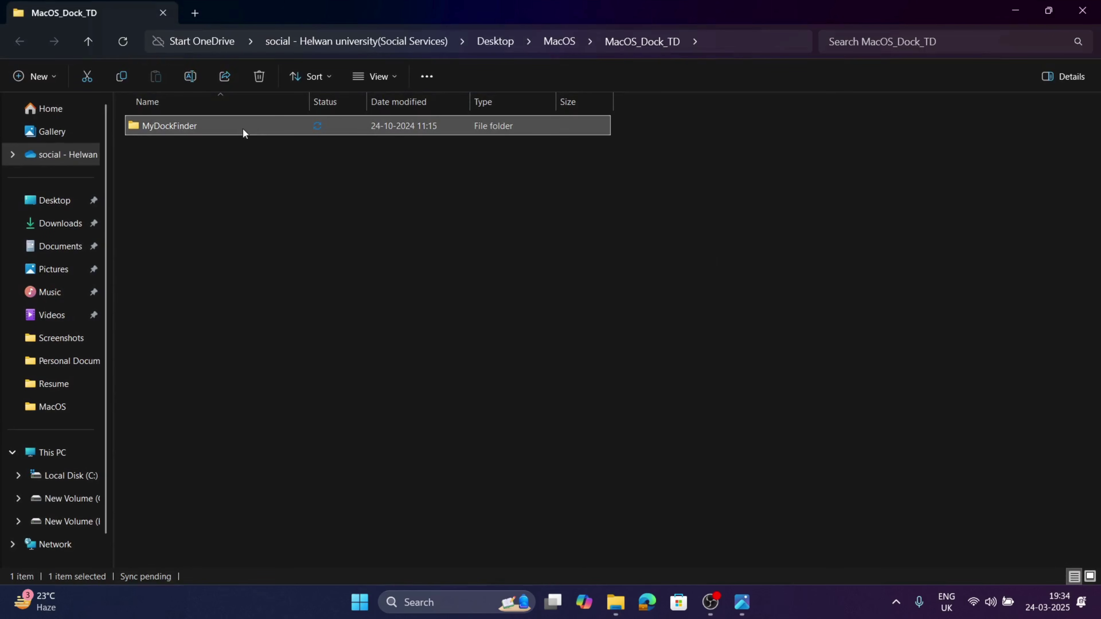
{"action": "double_click", "coordinate": [217, 126]}
{"action": "left_click", "coordinate": [19, 41]}
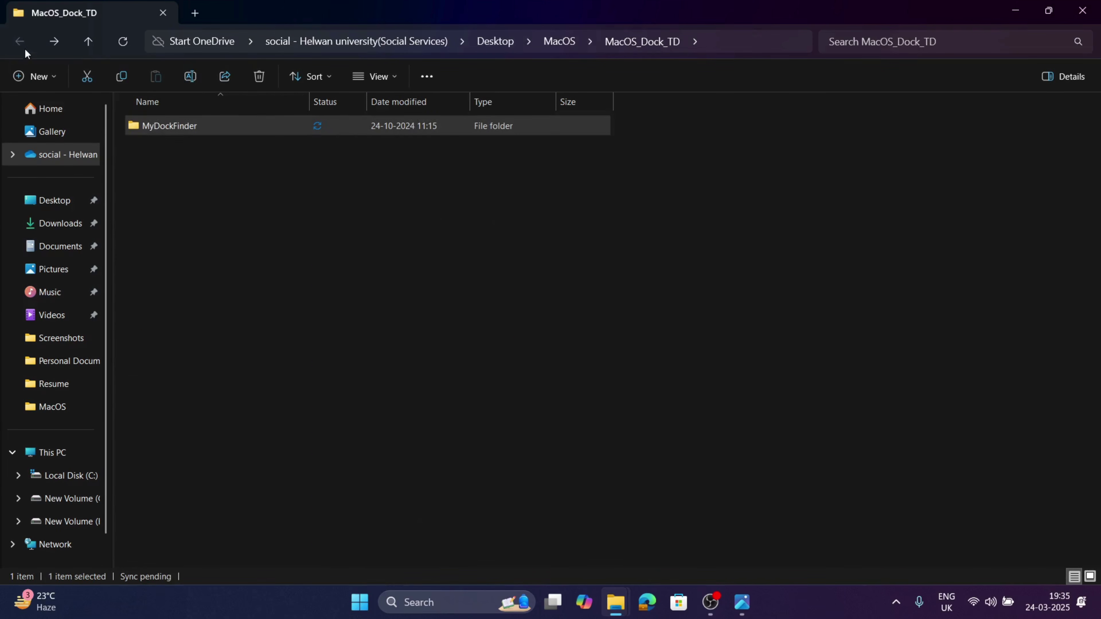
{"action": "left_click", "coordinate": [189, 211]}
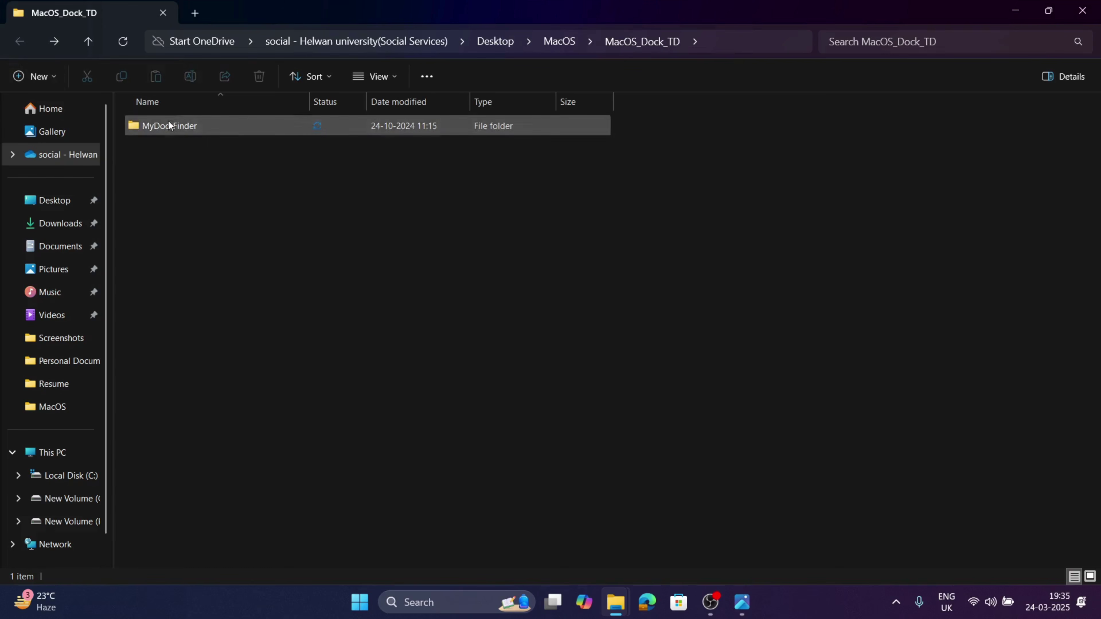
{"action": "double_click", "coordinate": [181, 131]}
{"action": "left_click", "coordinate": [19, 41]}
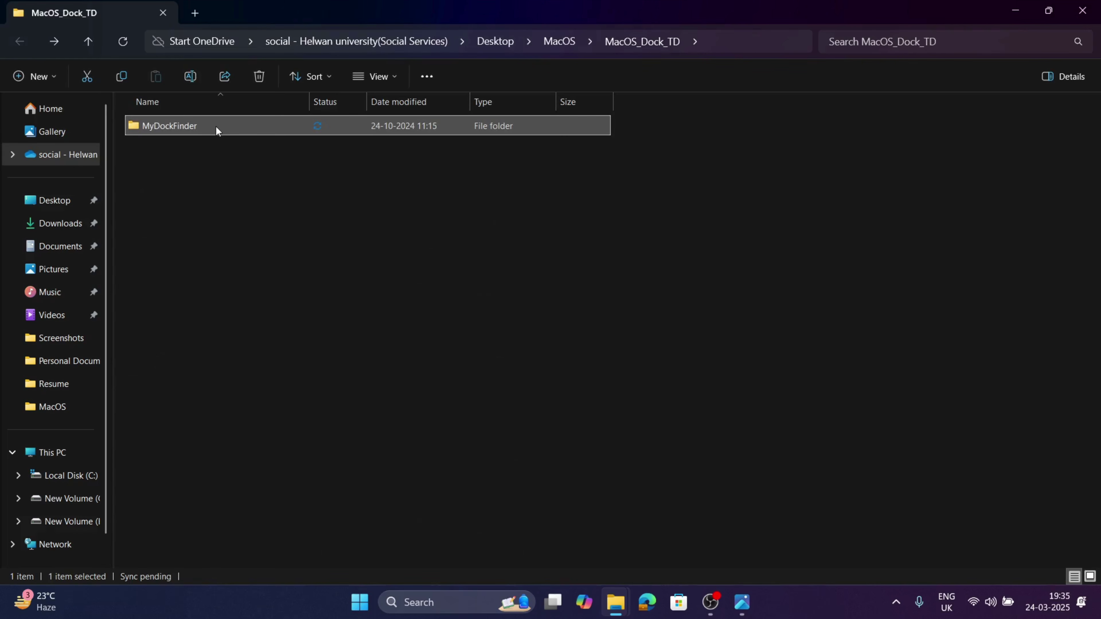
- Move the MyDockFinder folder from MacOS_Dock_TD to the root of Local Disk (C:)
{"action": "right_click", "coordinate": [216, 126]}
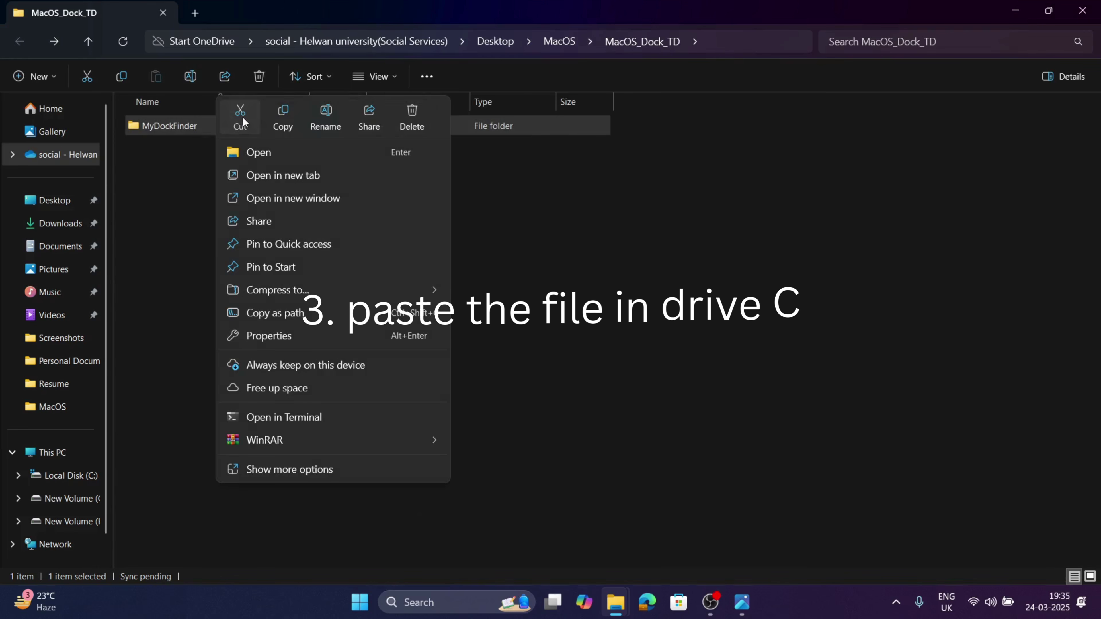
{"action": "left_click", "coordinate": [244, 122]}
{"action": "left_click", "coordinate": [49, 453]}
{"action": "left_click", "coordinate": [85, 477]}
{"action": "right_click", "coordinate": [572, 340]}
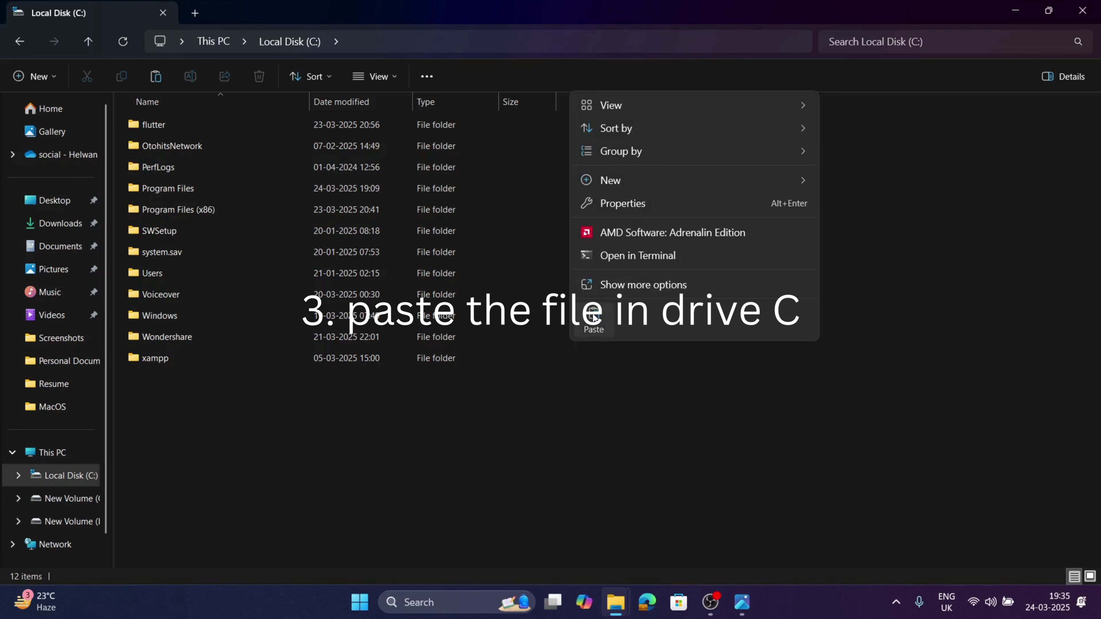
{"action": "left_click", "coordinate": [593, 316]}
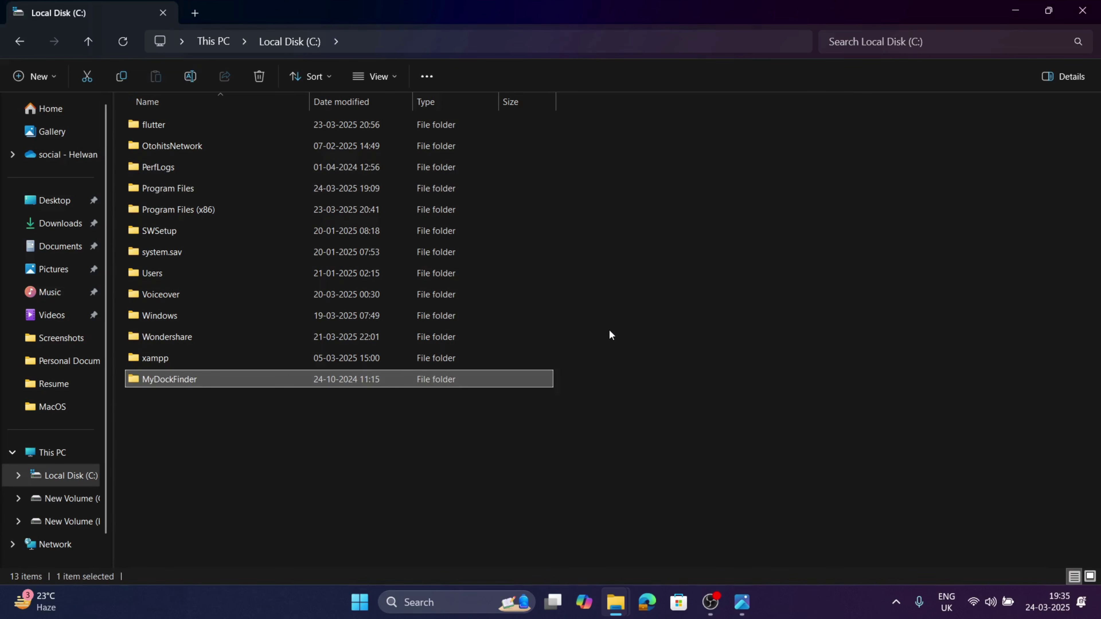
- Run the Mydock application from C:\MyDockFinder, overriding the SmartScreen block
{"action": "double_click", "coordinate": [326, 379]}
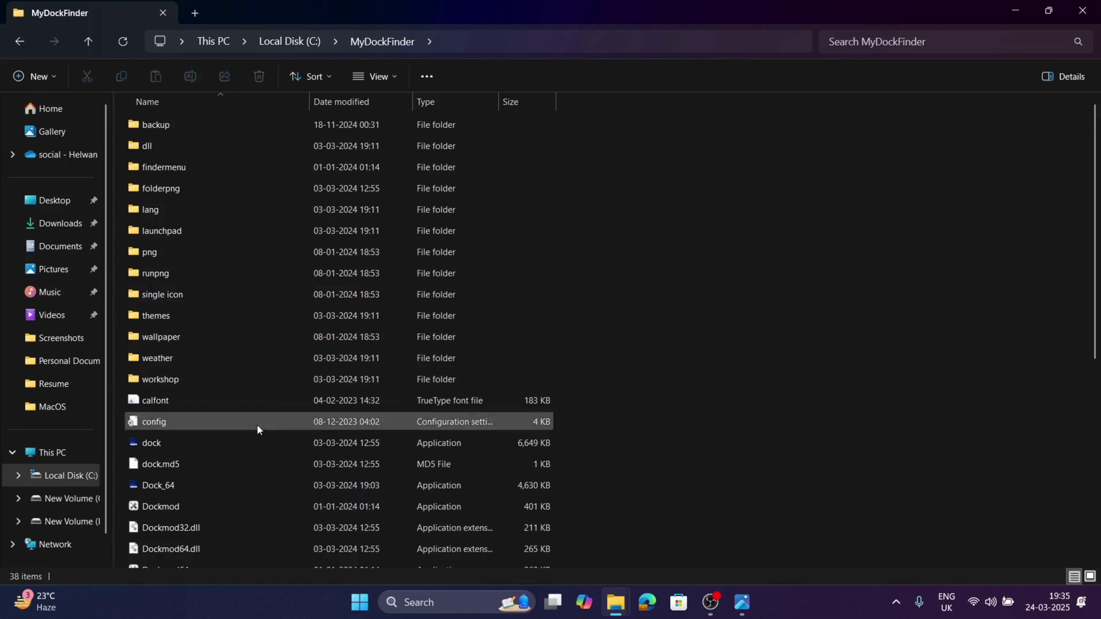
{"action": "scroll", "coordinate": [269, 442], "scroll_direction": "down", "scroll_amount": 6}
{"action": "left_click_drag", "start_coordinate": [741, 501], "coordinate": [288, 616]}
{"action": "scroll", "coordinate": [698, 358], "scroll_direction": "down", "scroll_amount": 5}
{"action": "left_click", "coordinate": [677, 414]}
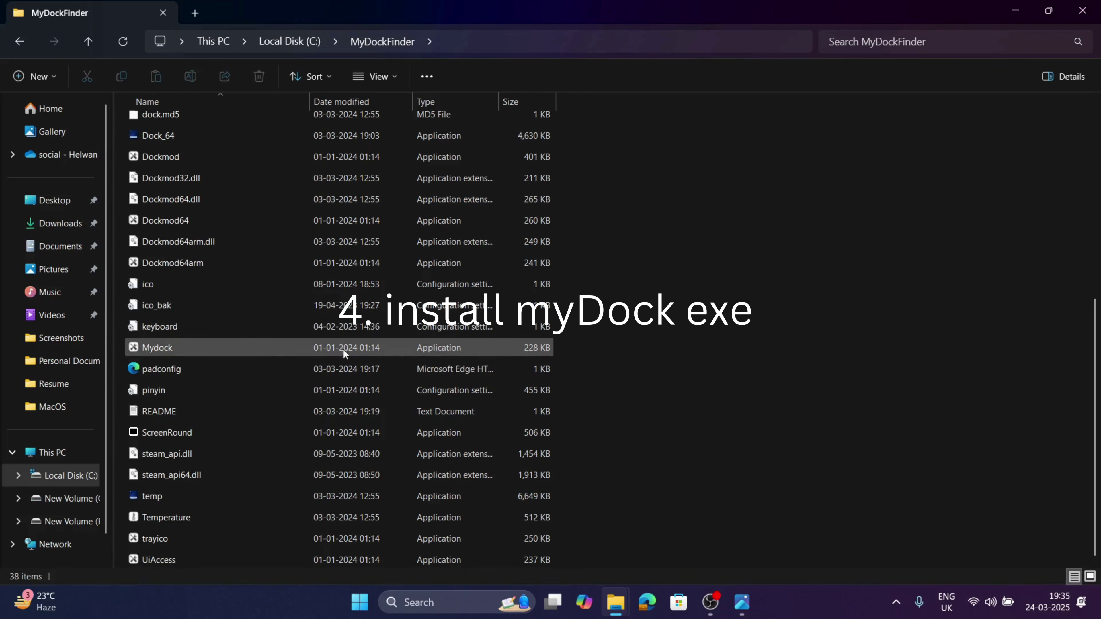
{"action": "double_click", "coordinate": [271, 346]}
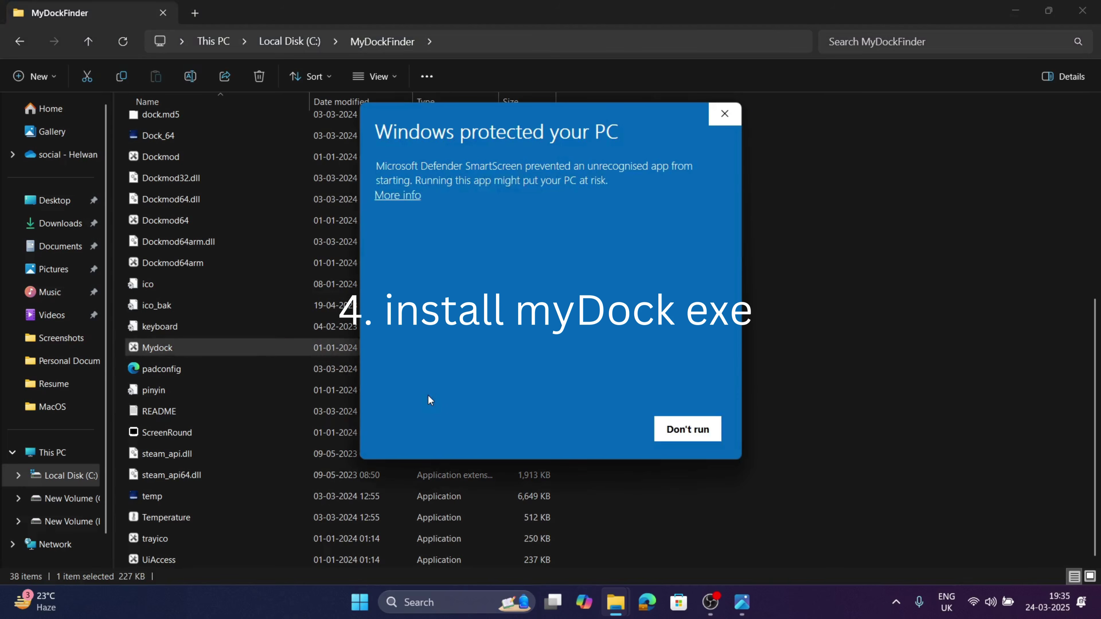
{"action": "left_click", "coordinate": [397, 198]}
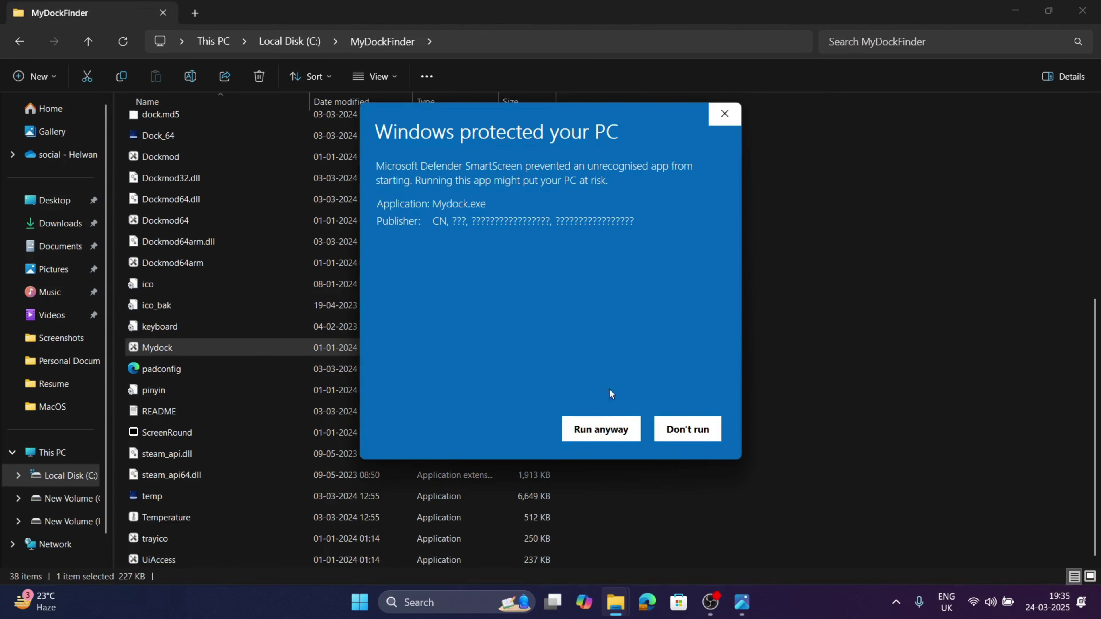
{"action": "left_click", "coordinate": [618, 431]}
- Allow dock network access through the firewall, override the second SmartScreen block and accept the UAC notice
{"action": "scroll", "coordinate": [533, 426], "scroll_direction": "up", "scroll_amount": 6}
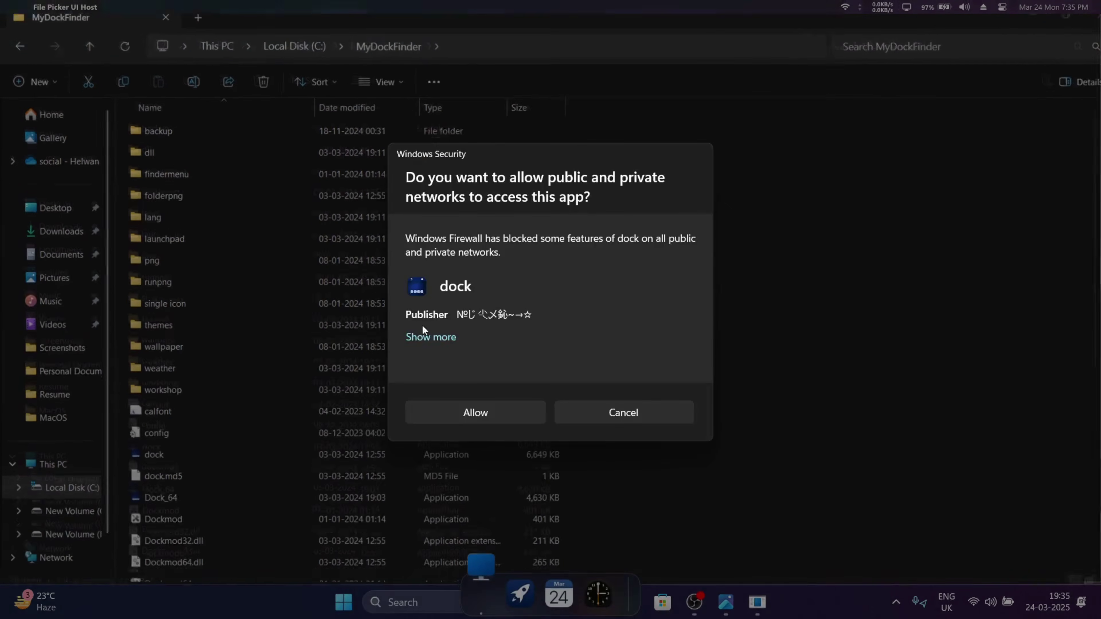
{"action": "left_click", "coordinate": [470, 414]}
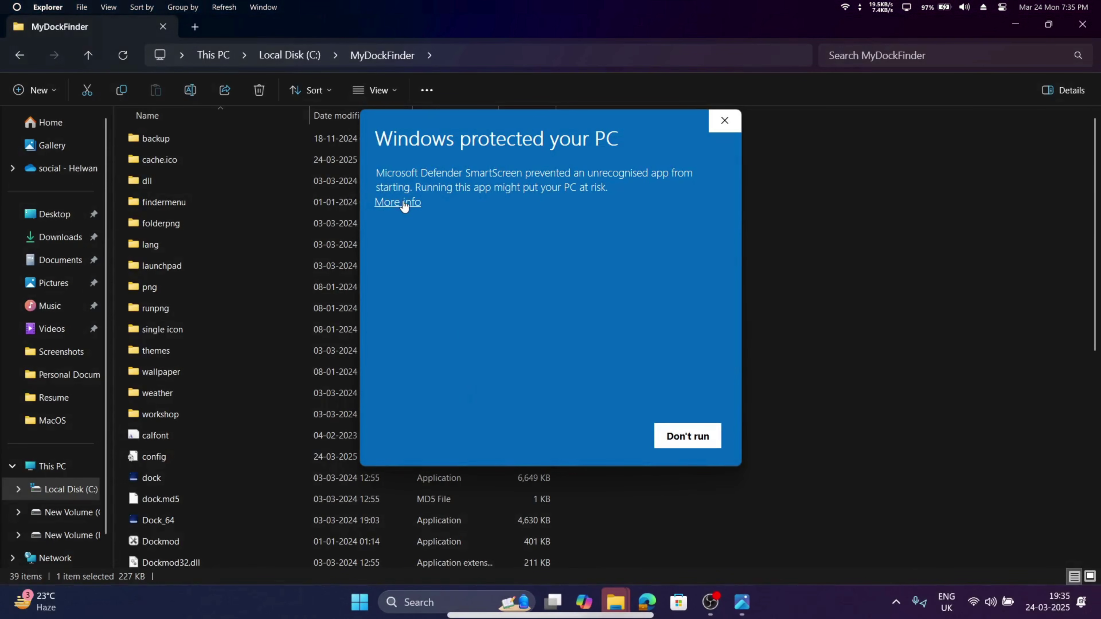
{"action": "left_click", "coordinate": [398, 202]}
{"action": "left_click", "coordinate": [591, 435]}
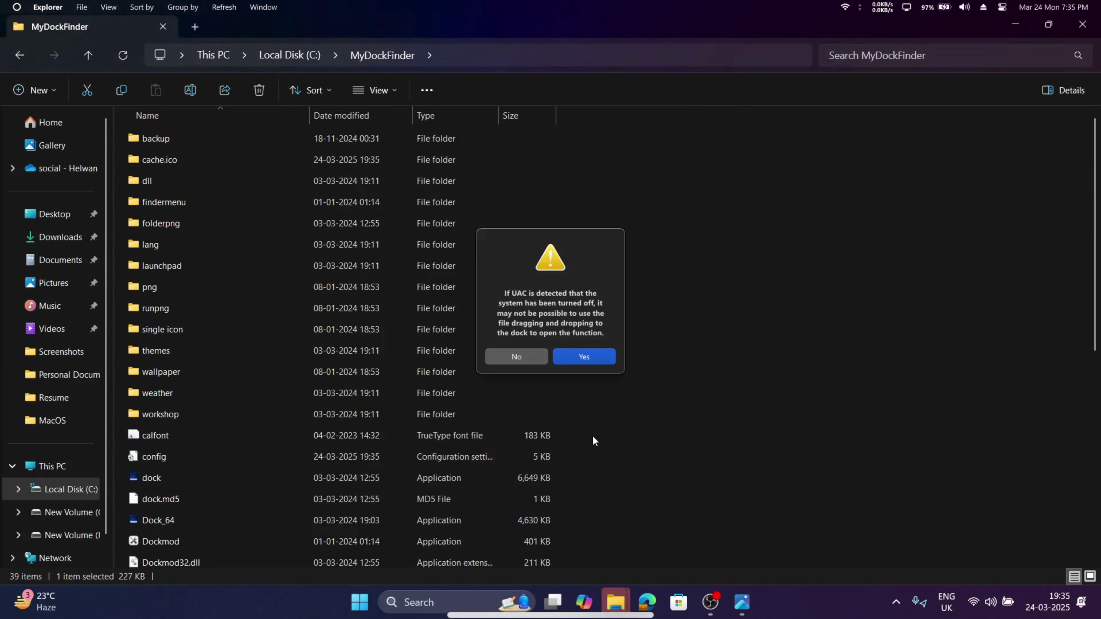
{"action": "left_click", "coordinate": [587, 356]}
- Scan the MyDockFinder folder's files and minimize the open windows to return to the desktop
{"action": "scroll", "coordinate": [570, 335], "scroll_direction": "down", "scroll_amount": 6}
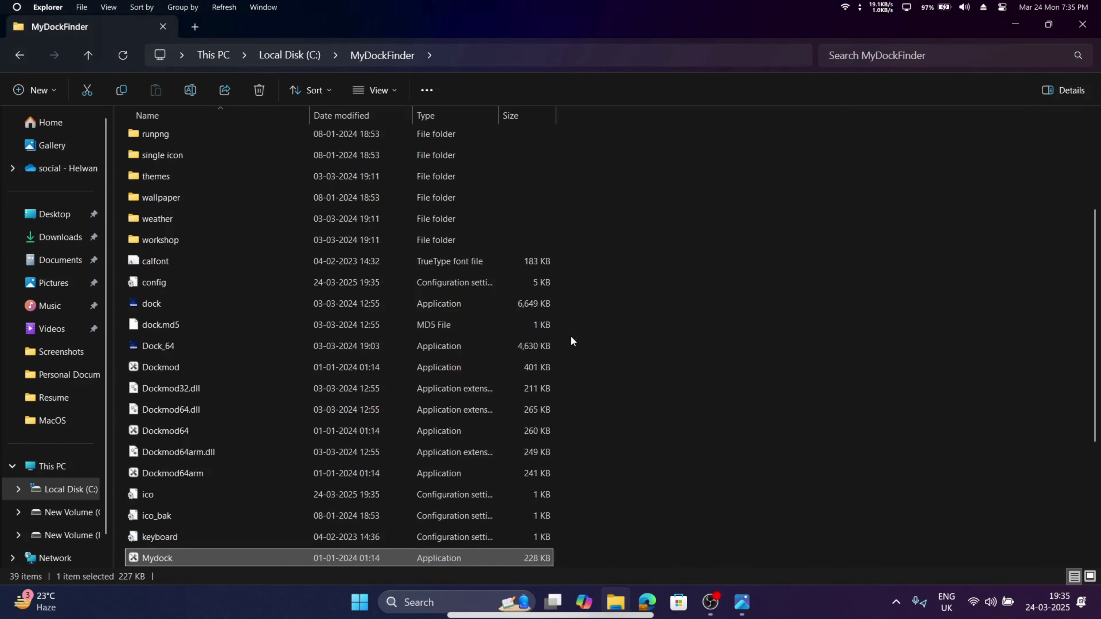
{"action": "scroll", "coordinate": [571, 336], "scroll_direction": "up", "scroll_amount": 6}
{"action": "scroll", "coordinate": [571, 336], "scroll_direction": "down", "scroll_amount": 1}
{"action": "scroll", "coordinate": [571, 341], "scroll_direction": "down", "scroll_amount": 5}
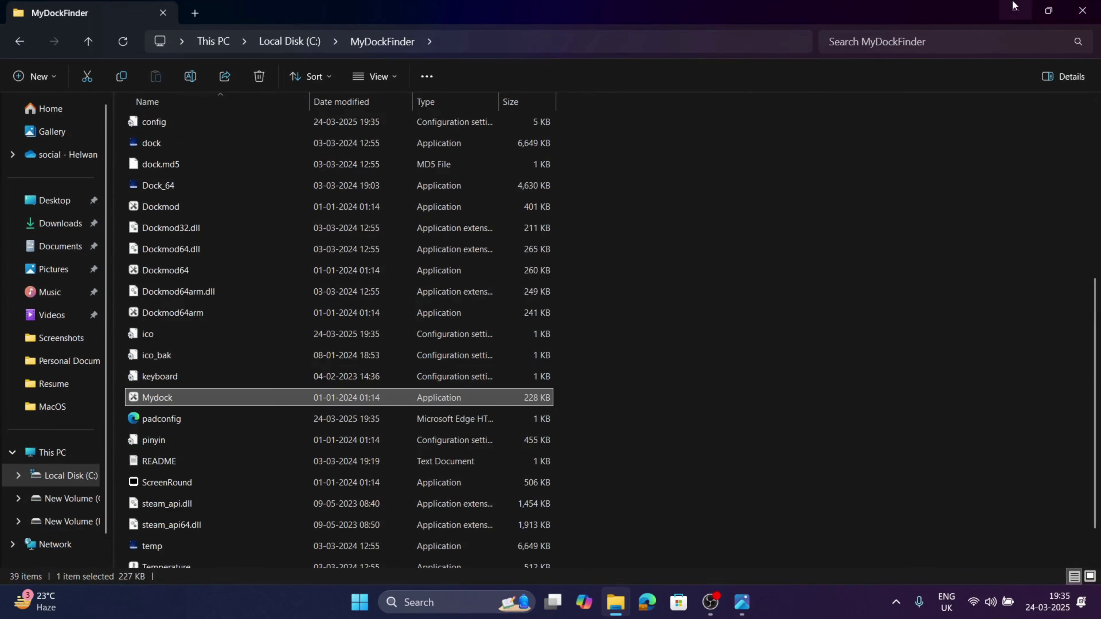
{"action": "left_click", "coordinate": [1014, 6]}
{"action": "left_click", "coordinate": [1018, 10]}
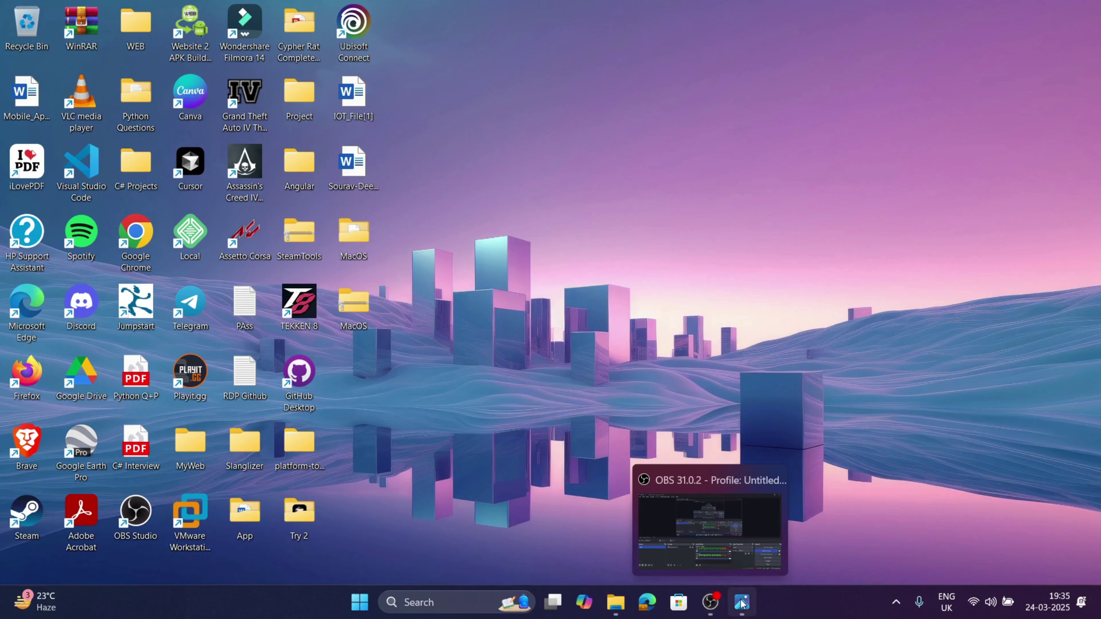
{"action": "key", "text": "alt+Tab"}
{"action": "left_click", "coordinate": [1023, 25]}
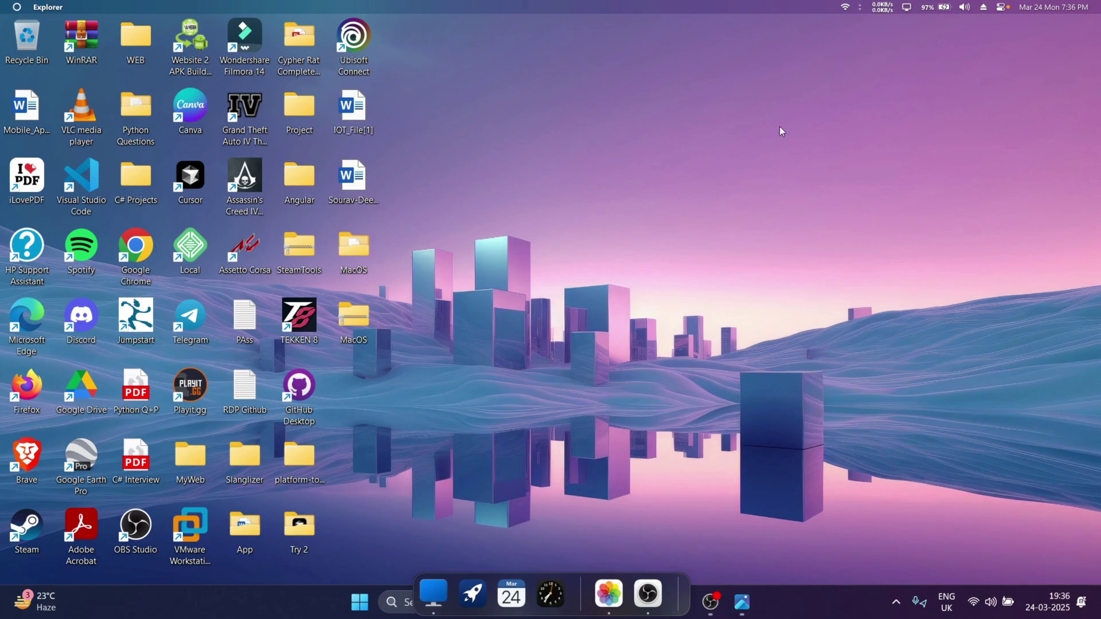
- Examine the new menu bar's system menu and control centre, and try the dock's Photos icon
{"action": "left_click", "coordinate": [18, 6]}
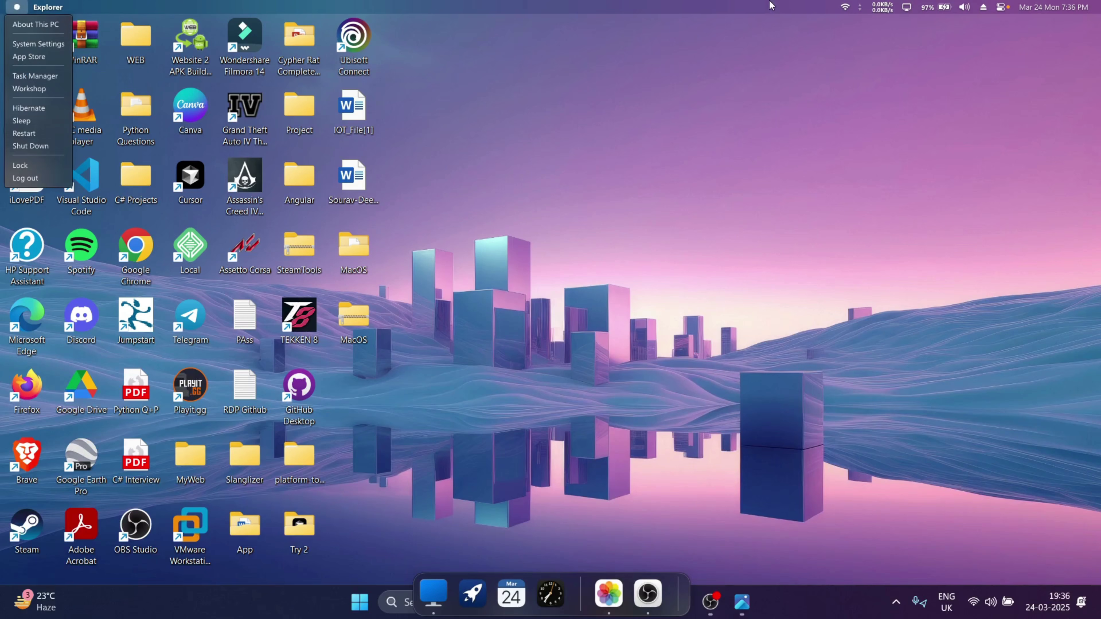
{"action": "left_click", "coordinate": [1002, 8]}
{"action": "left_click", "coordinate": [1004, 8]}
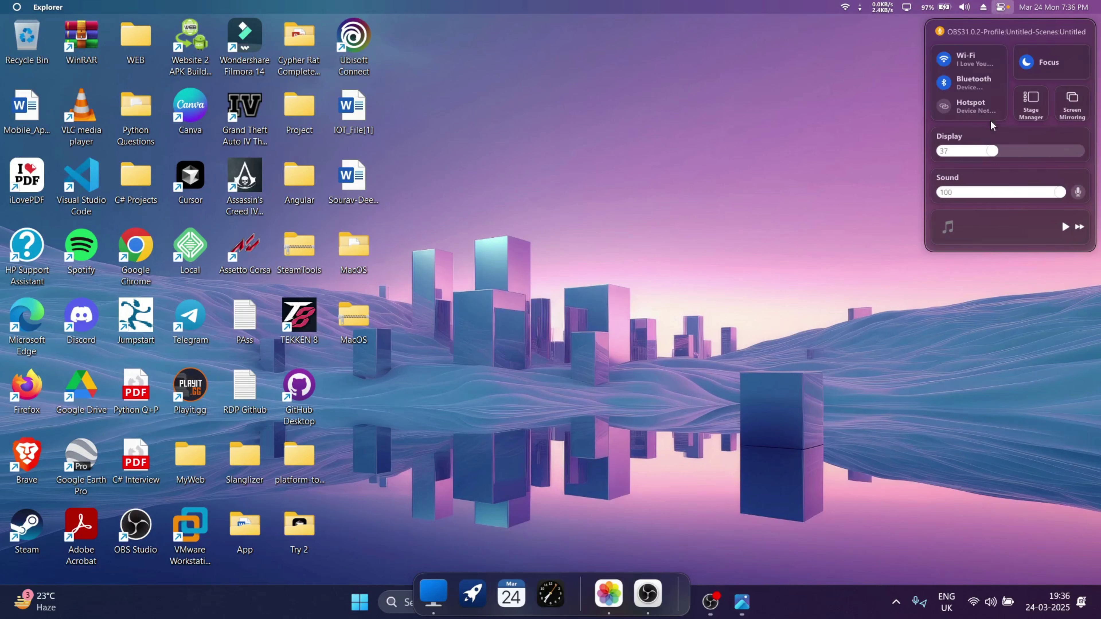
{"action": "left_click", "coordinate": [512, 334]}
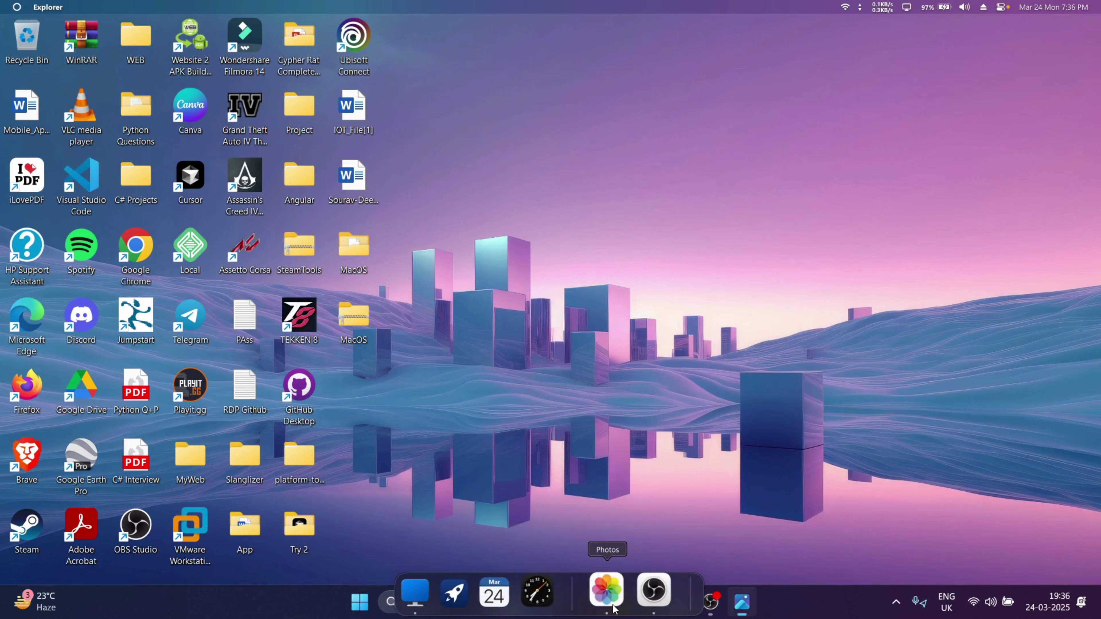
{"action": "left_click", "coordinate": [611, 604]}
{"action": "left_click", "coordinate": [612, 606]}
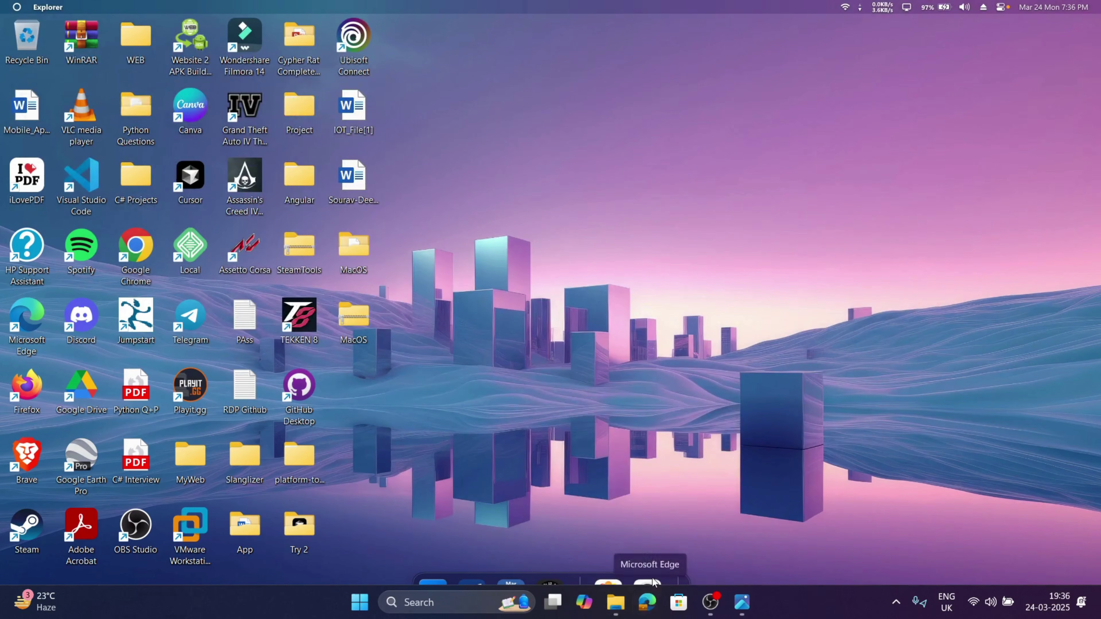
{"action": "left_click_drag", "start_coordinate": [862, 76], "coordinate": [3, 546]}
{"action": "left_click_drag", "start_coordinate": [1068, 341], "coordinate": [2, 226]}
{"action": "left_click", "coordinate": [1015, 296]}
- Turn on automatic hiding of the taskbar in the taskbar behaviours settings and minimize Settings
{"action": "right_click", "coordinate": [805, 595]}
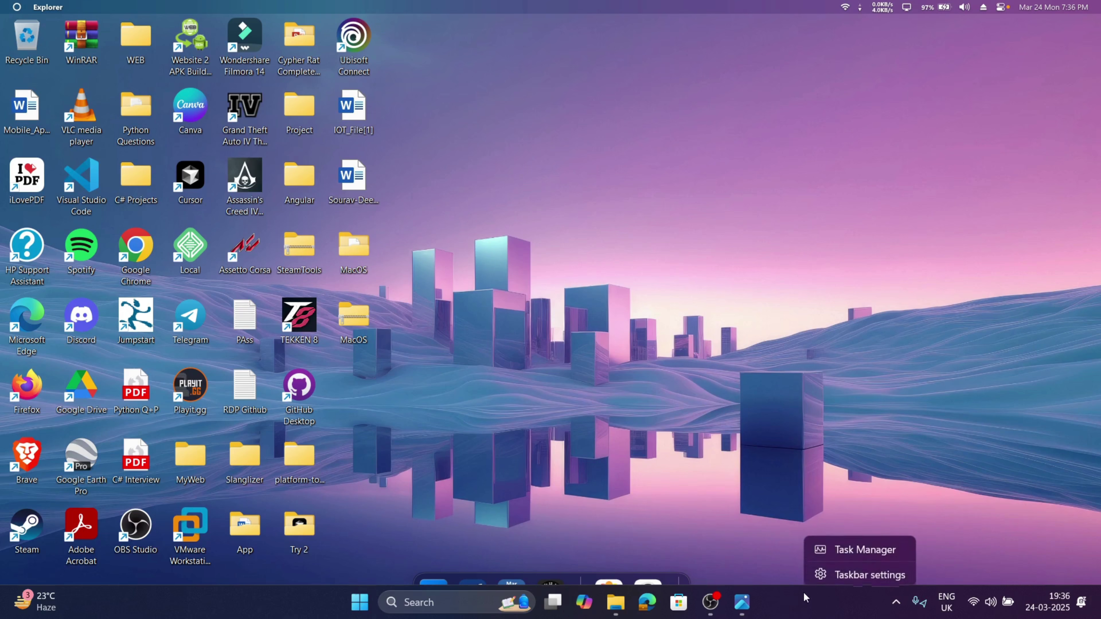
{"action": "left_click", "coordinate": [850, 573]}
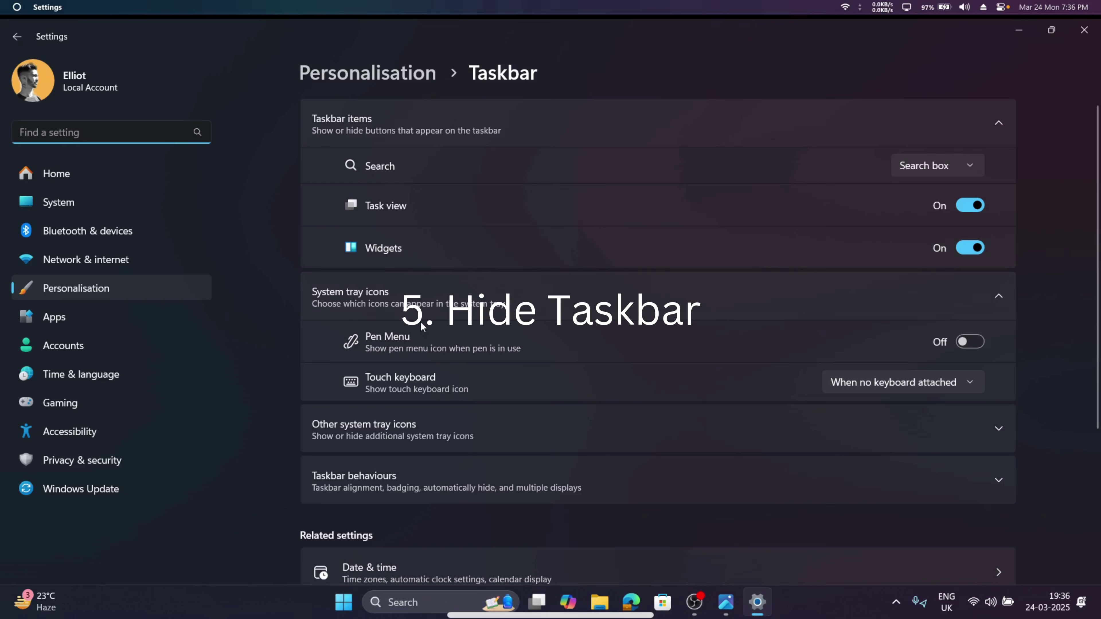
{"action": "scroll", "coordinate": [427, 440], "scroll_direction": "down", "scroll_amount": 2}
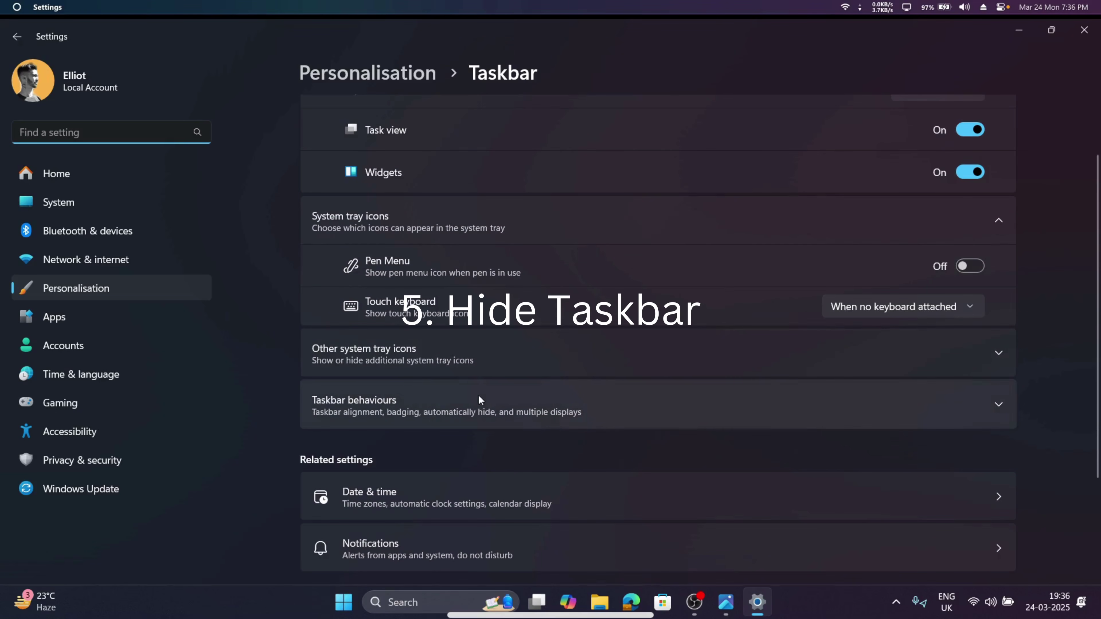
{"action": "scroll", "coordinate": [478, 397], "scroll_direction": "down", "scroll_amount": 4}
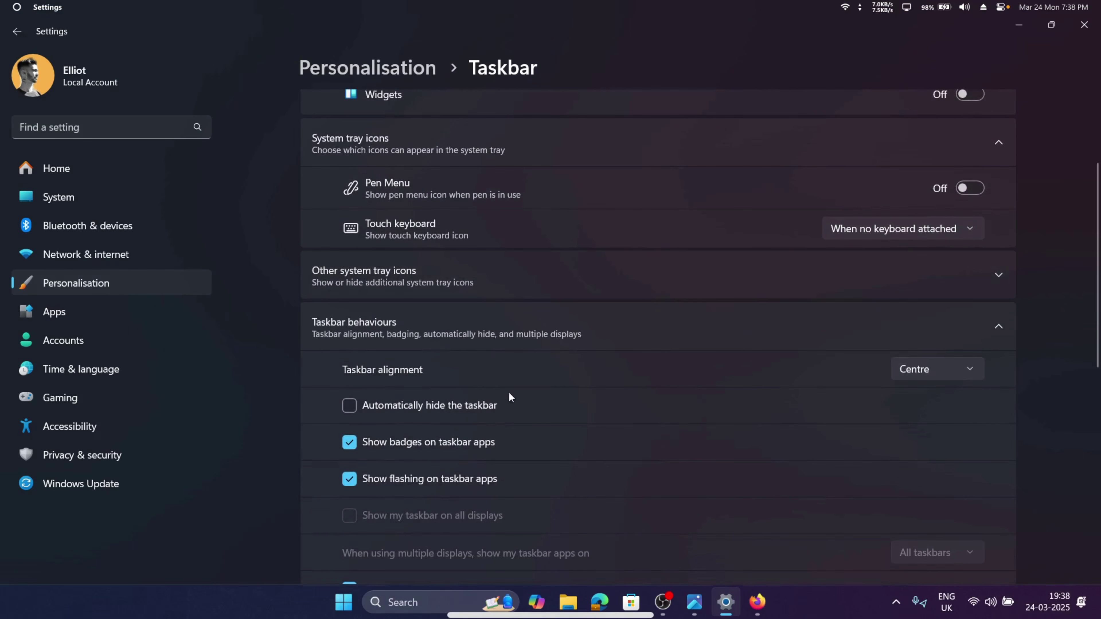
{"action": "left_click", "coordinate": [375, 405]}
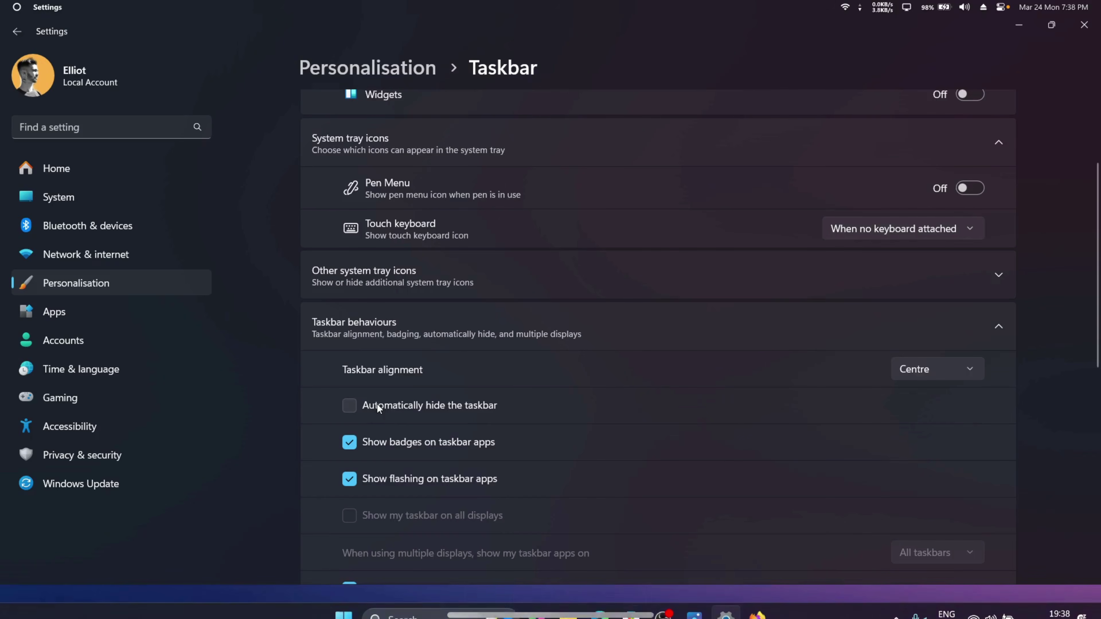
{"action": "left_click", "coordinate": [1027, 11]}
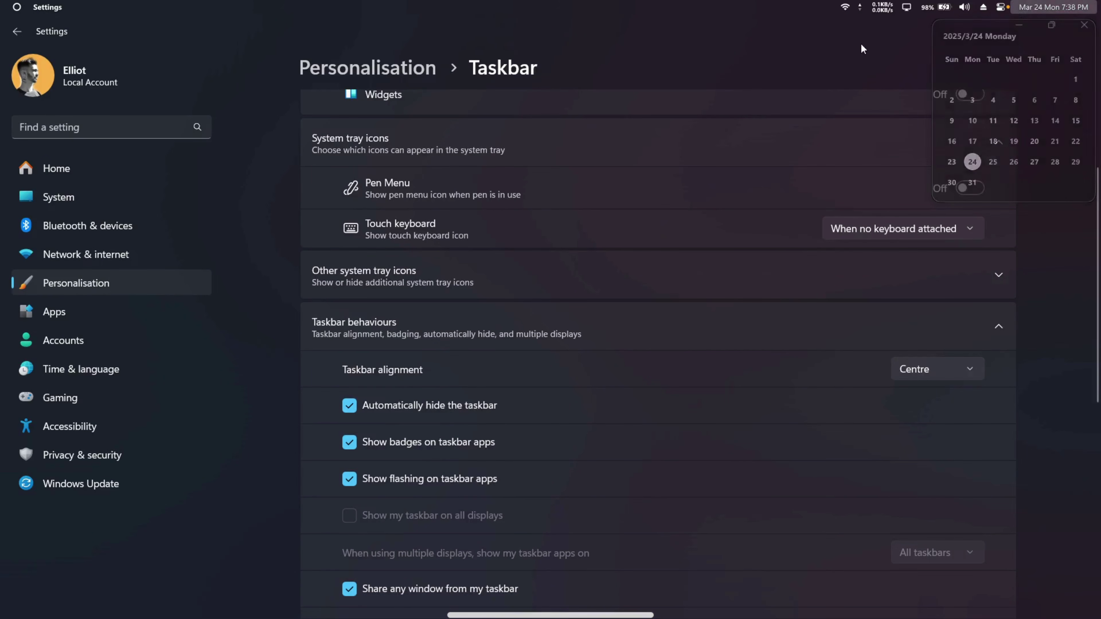
{"action": "left_click", "coordinate": [1036, 31]}
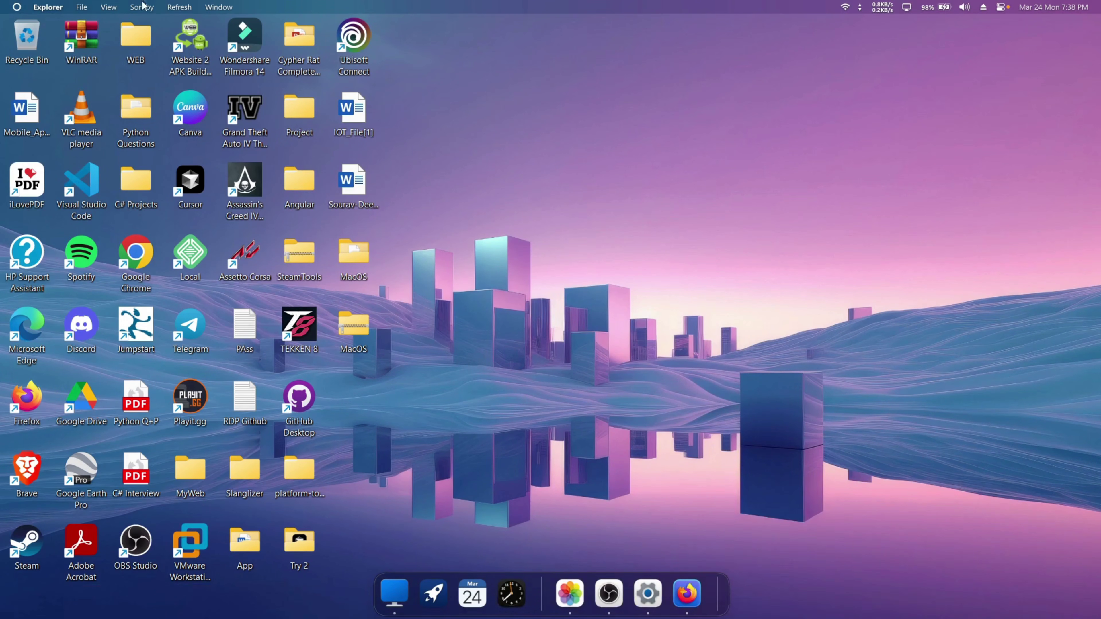
- Test the dock's Photos and OBS Studio icons by showing and minimizing their windows
{"action": "left_click", "coordinate": [568, 592]}
{"action": "left_click", "coordinate": [568, 592]}
{"action": "left_click", "coordinate": [611, 590]}
{"action": "left_click", "coordinate": [611, 589]}
{"action": "left_click", "coordinate": [769, 604]}
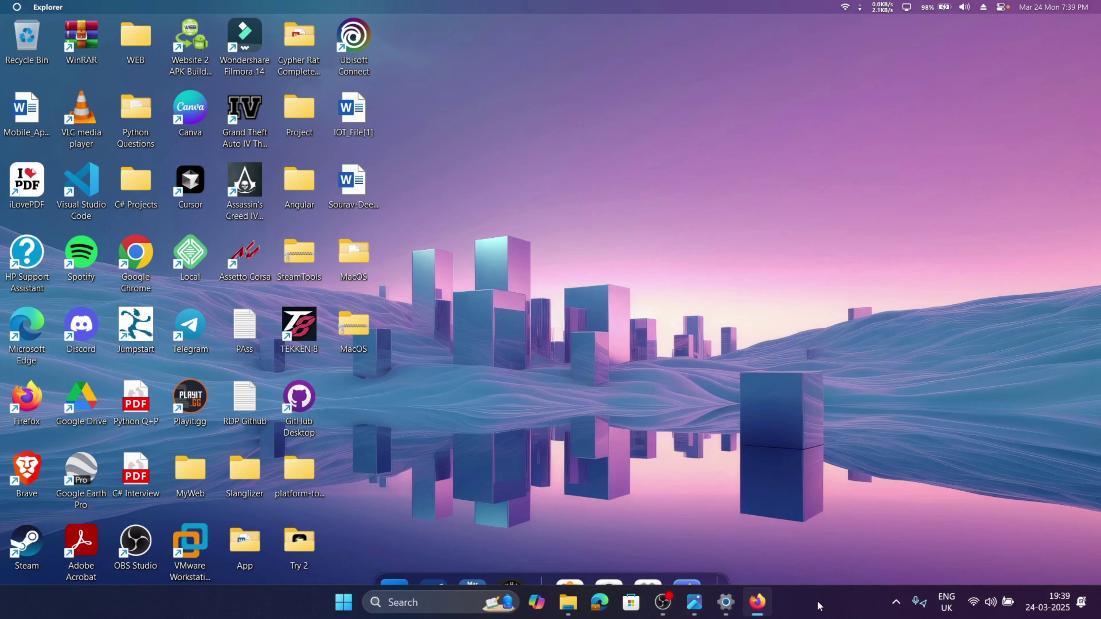
- Turn off badges on taskbar apps in the taskbar settings, keeping auto-hide on, and minimize Settings
{"action": "left_click", "coordinate": [726, 602]}
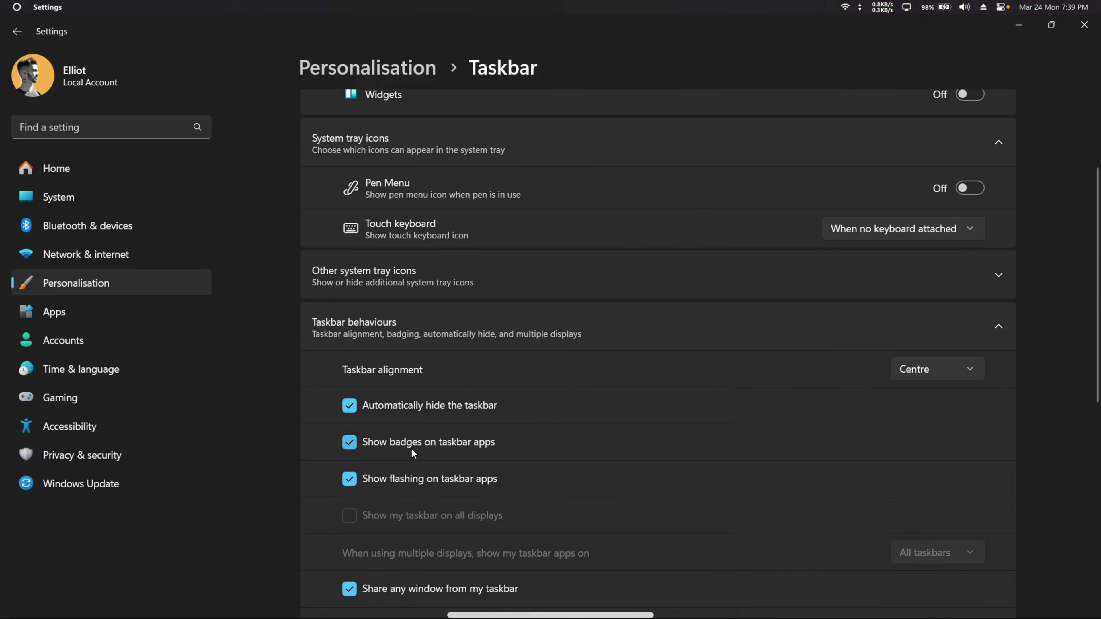
{"action": "left_click", "coordinate": [417, 445]}
{"action": "left_click", "coordinate": [429, 411]}
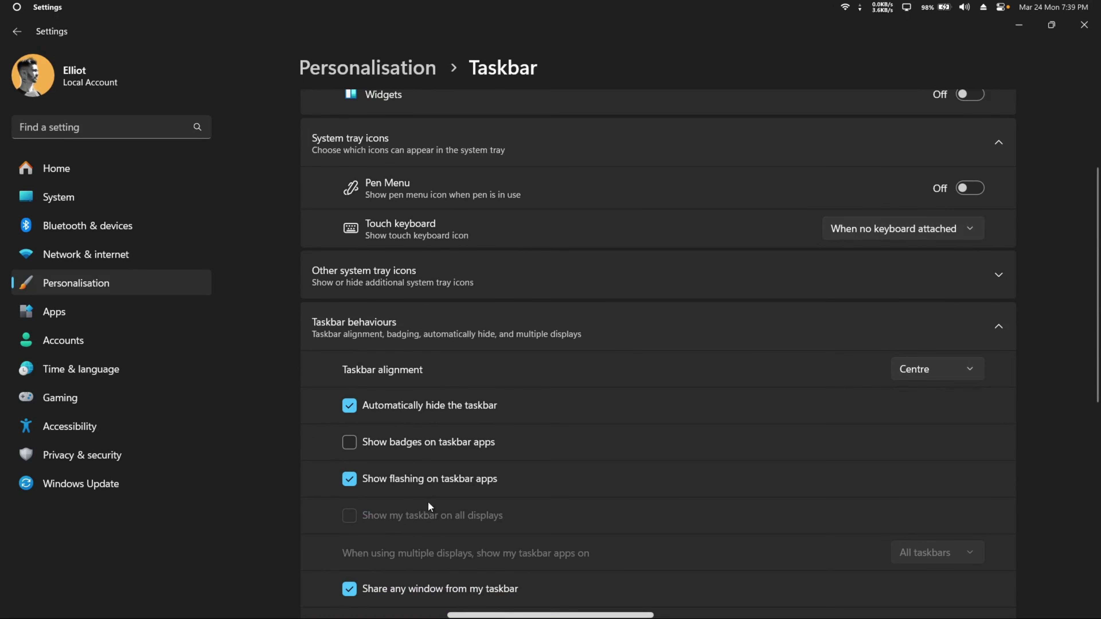
{"action": "mouse_move", "coordinate": [444, 616]}
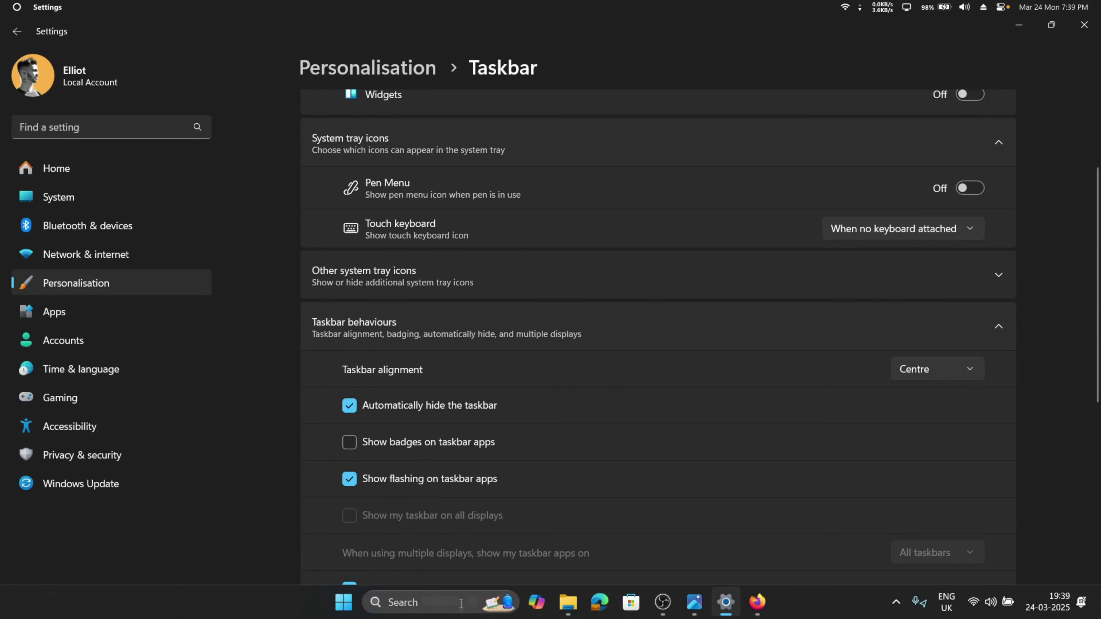
{"action": "left_click", "coordinate": [1019, 25]}
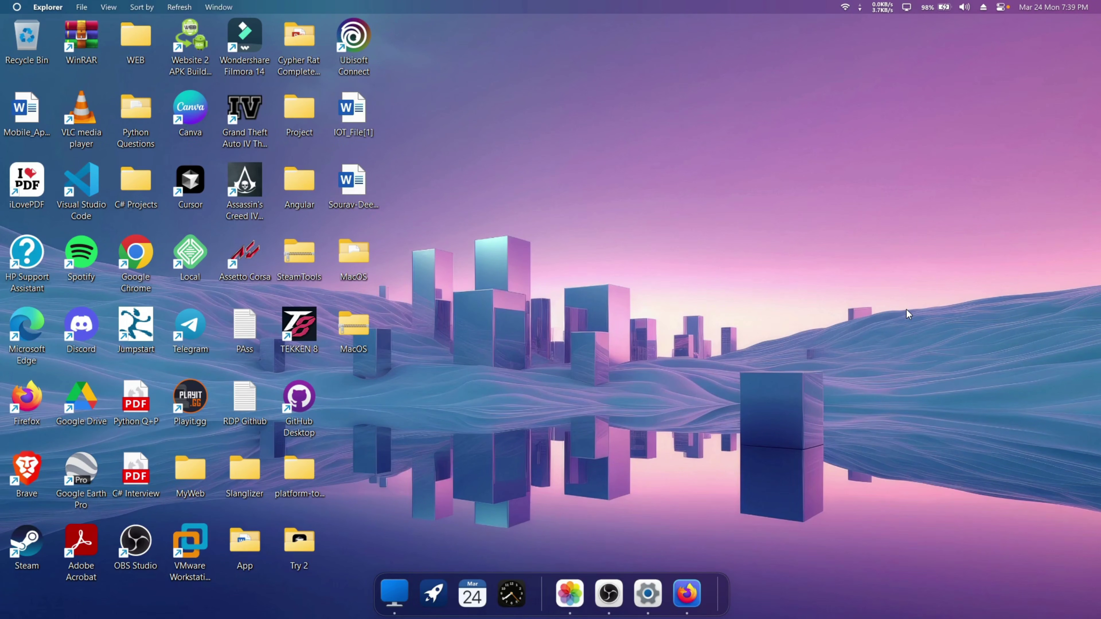
- Restore the dock layout backup "MacOs Theme by TechDoings" from the Advanced section of the MyDockFinder preferences
{"action": "right_click", "coordinate": [718, 589]}
{"action": "left_click", "coordinate": [729, 532]}
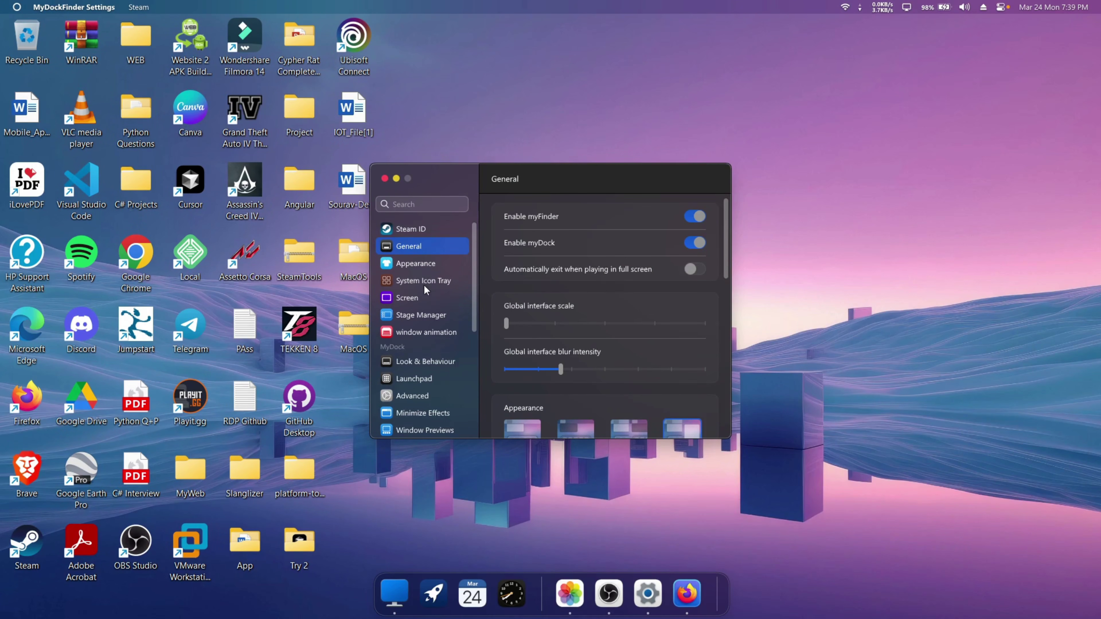
{"action": "scroll", "coordinate": [436, 356], "scroll_direction": "down", "scroll_amount": 2}
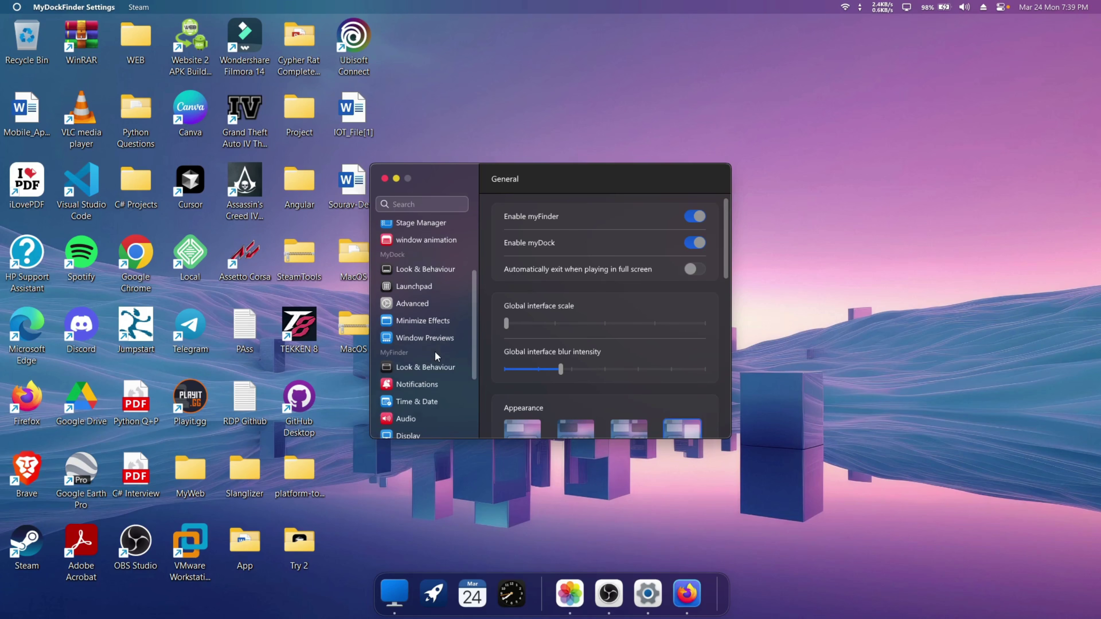
{"action": "left_click", "coordinate": [427, 305]}
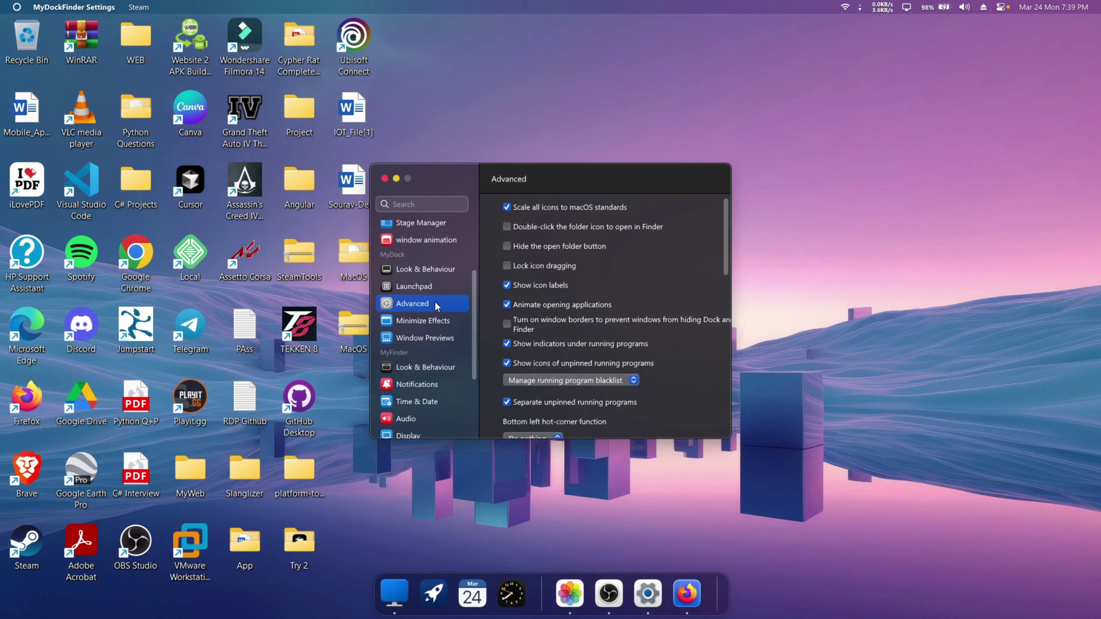
{"action": "scroll", "coordinate": [552, 355], "scroll_direction": "down", "scroll_amount": 4}
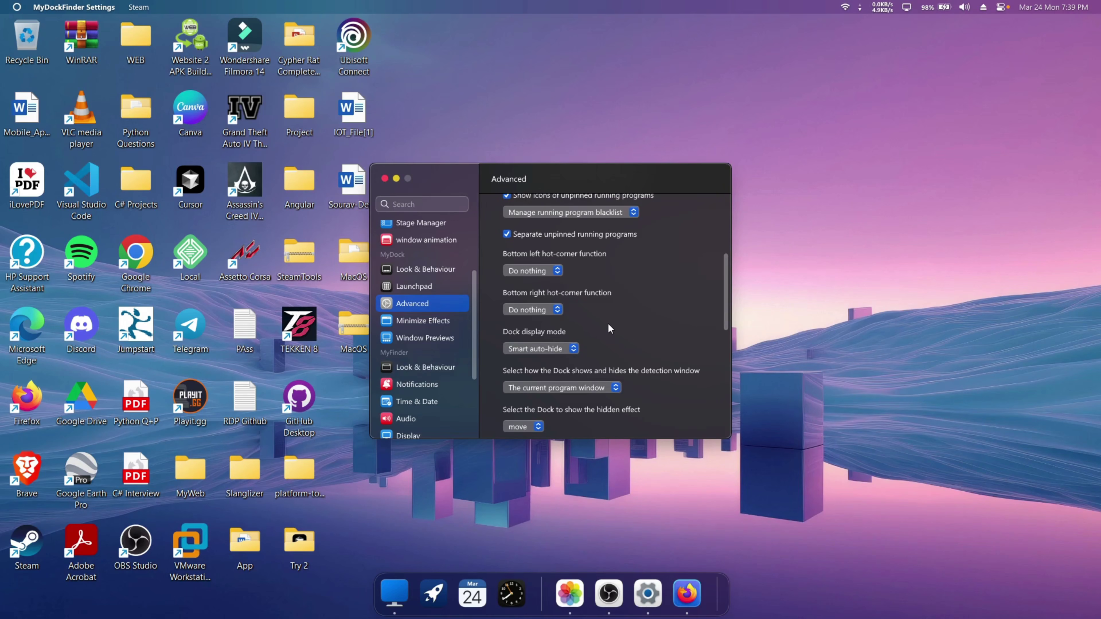
{"action": "scroll", "coordinate": [610, 328], "scroll_direction": "down", "scroll_amount": 5}
{"action": "left_click", "coordinate": [559, 423]}
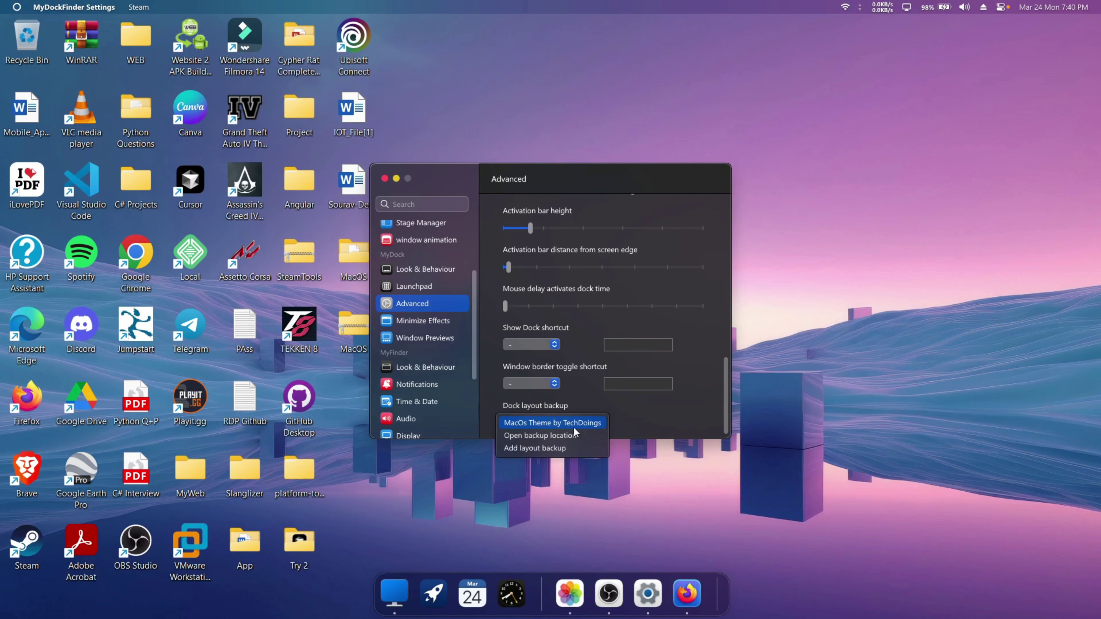
{"action": "left_click", "coordinate": [580, 424]}
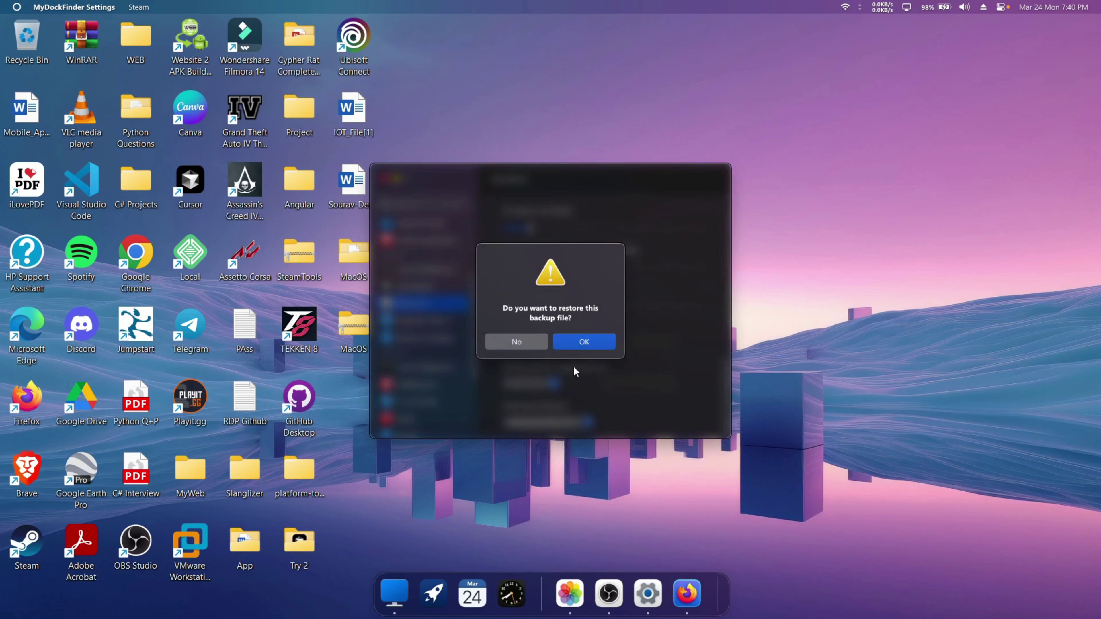
{"action": "left_click", "coordinate": [580, 343]}
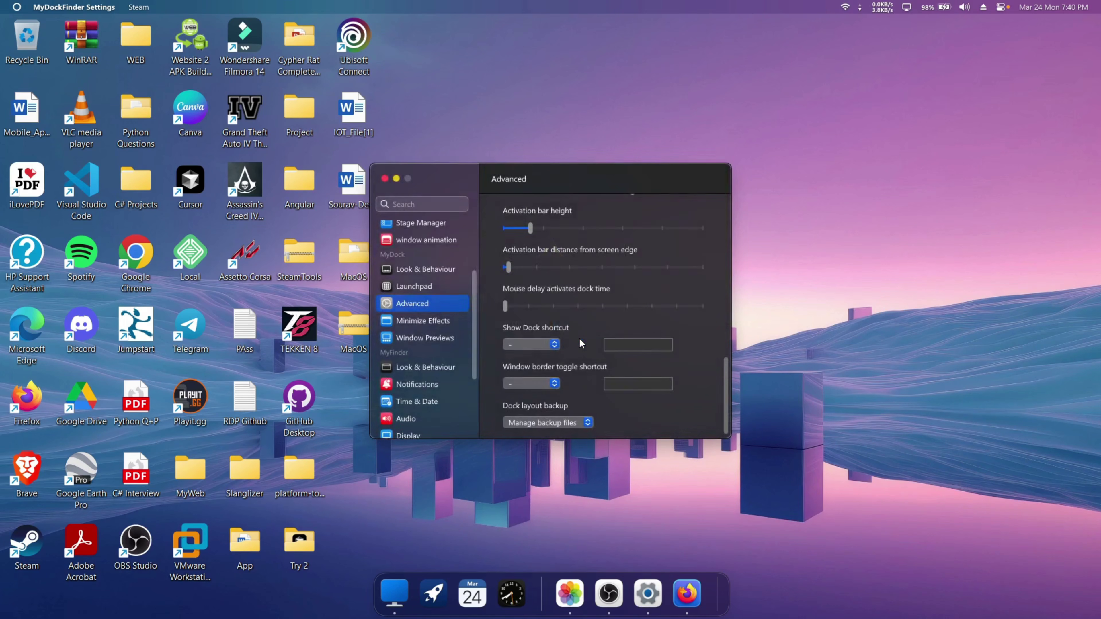
{"action": "left_click", "coordinate": [576, 343]}
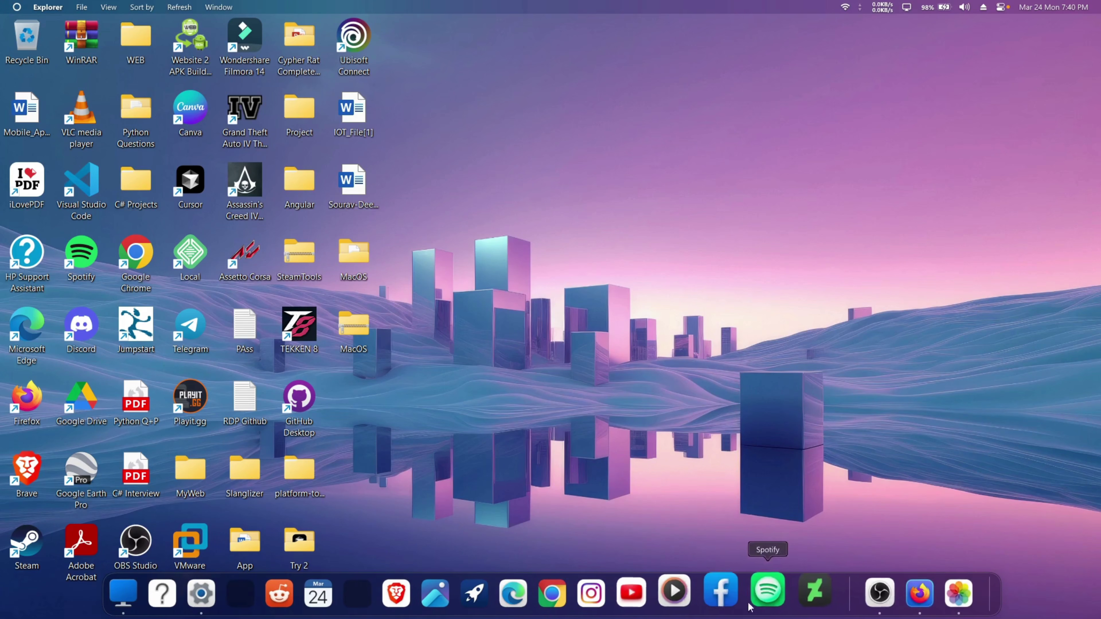
- Test the restored dock by showing and minimizing OBS Studio and Firefox and opening its calendar
{"action": "left_click", "coordinate": [855, 593]}
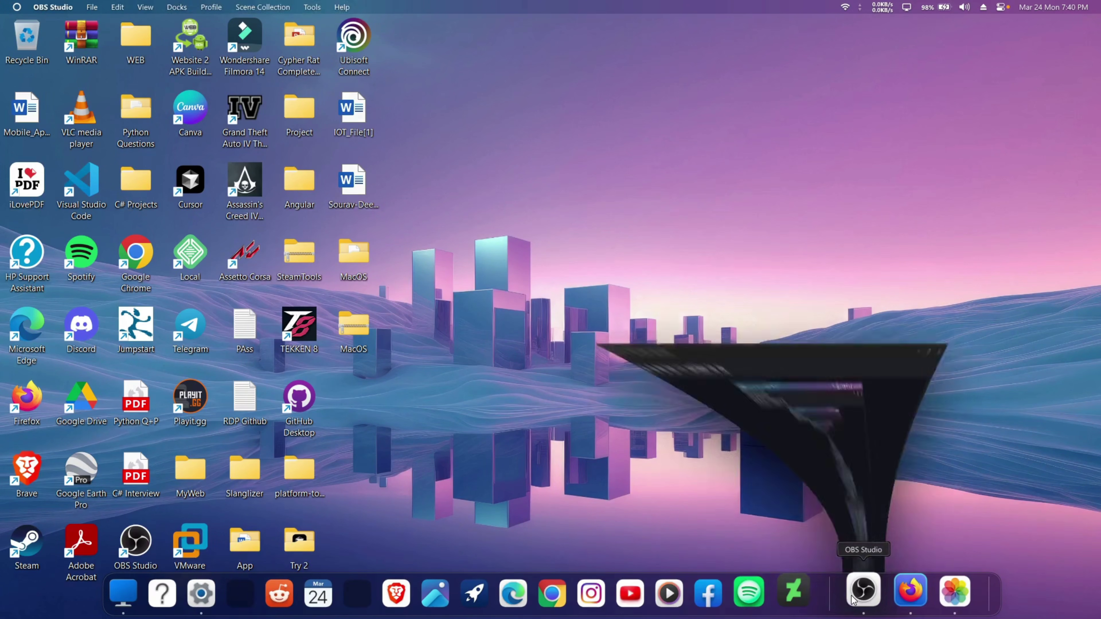
{"action": "left_click", "coordinate": [858, 593]}
{"action": "left_click", "coordinate": [897, 583]}
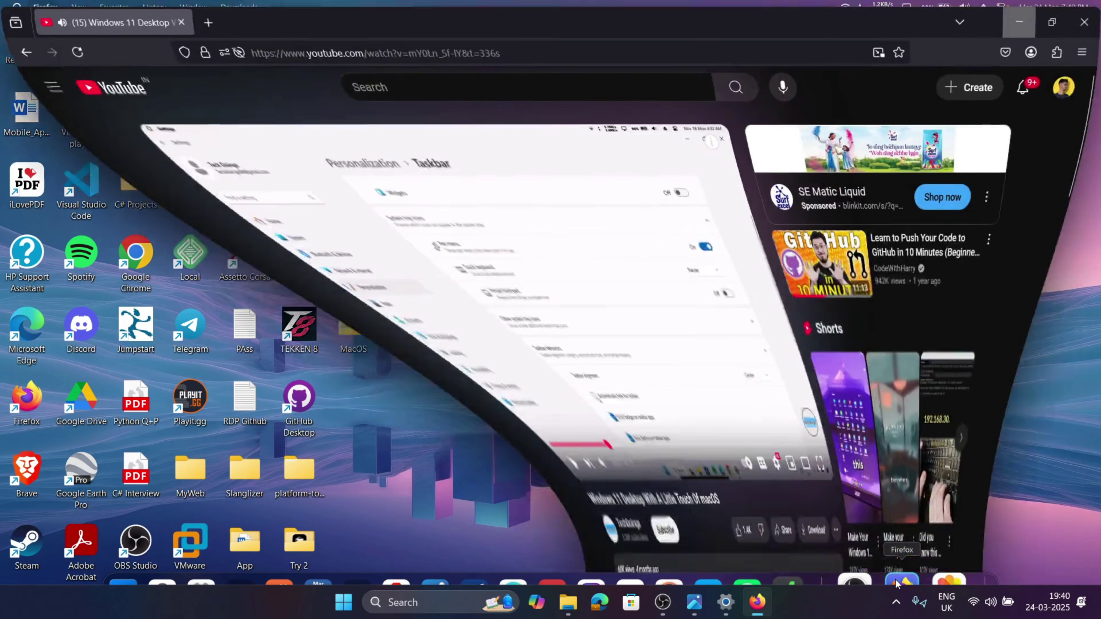
{"action": "left_click", "coordinate": [897, 583]}
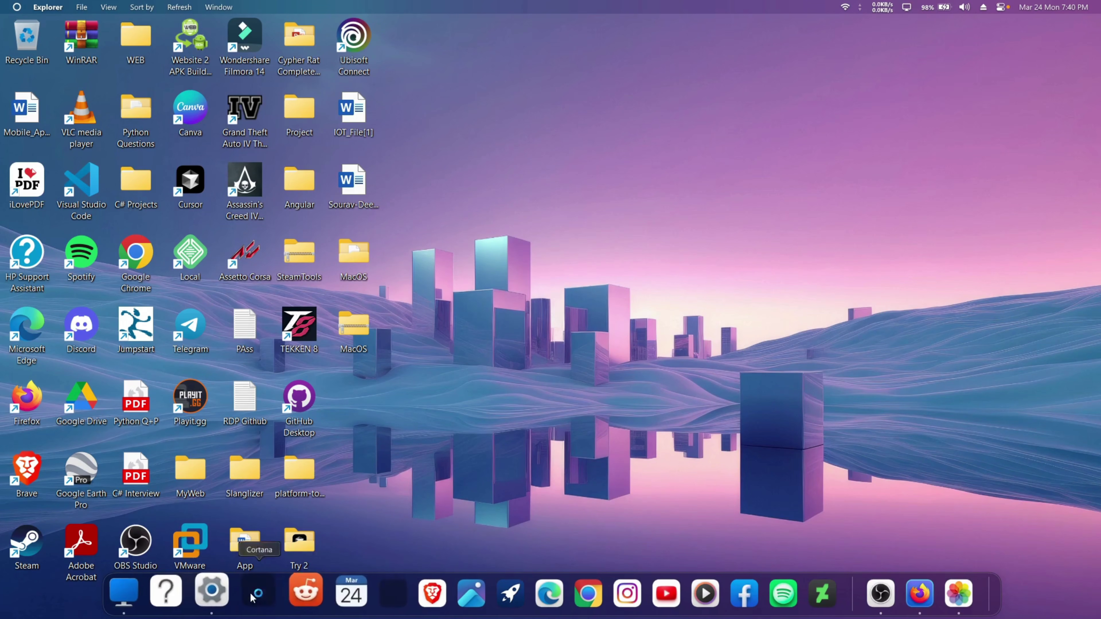
{"action": "left_click", "coordinate": [340, 590]}
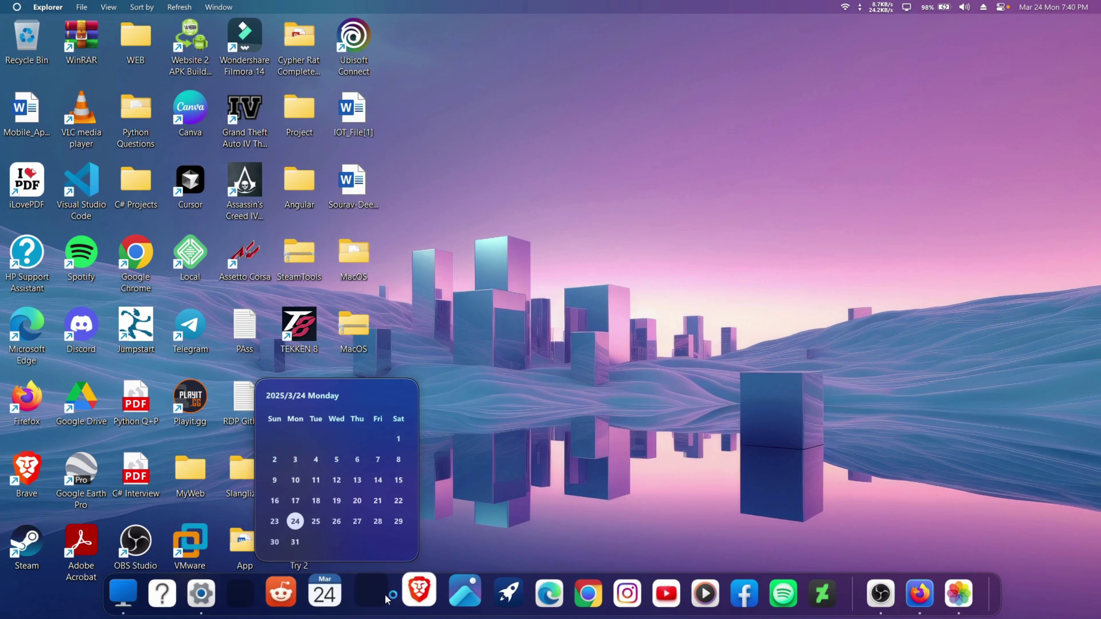
- Remove the two blank icons from the dock: the one between the calendar and Brave, and Cortana
{"action": "right_click", "coordinate": [378, 588]}
{"action": "left_click", "coordinate": [392, 531]}
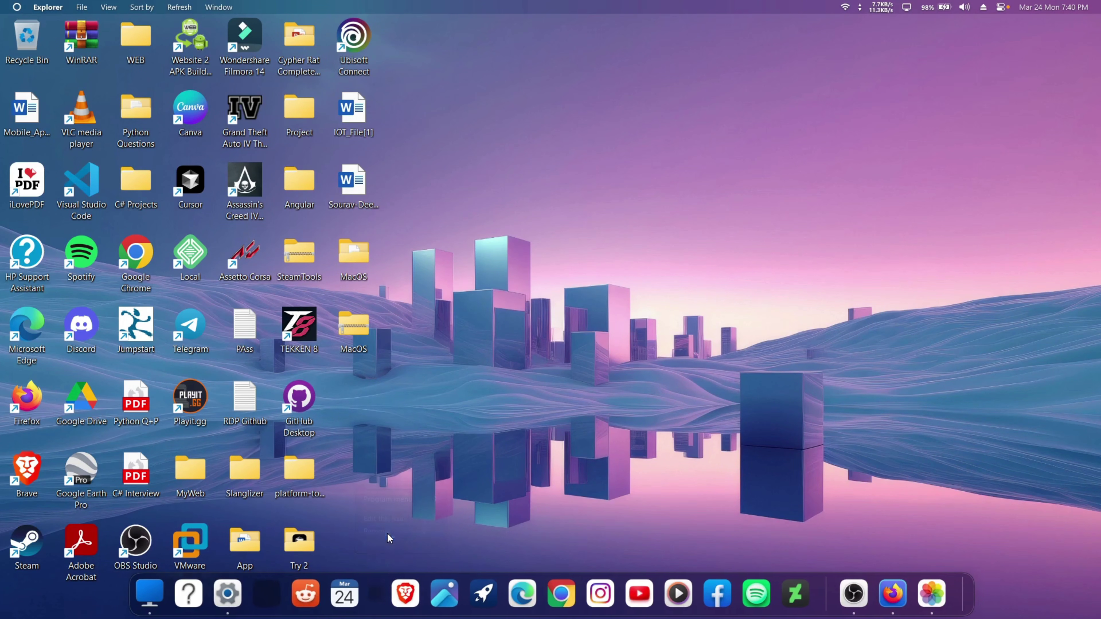
{"action": "right_click", "coordinate": [279, 593]}
{"action": "left_click", "coordinate": [308, 537]}
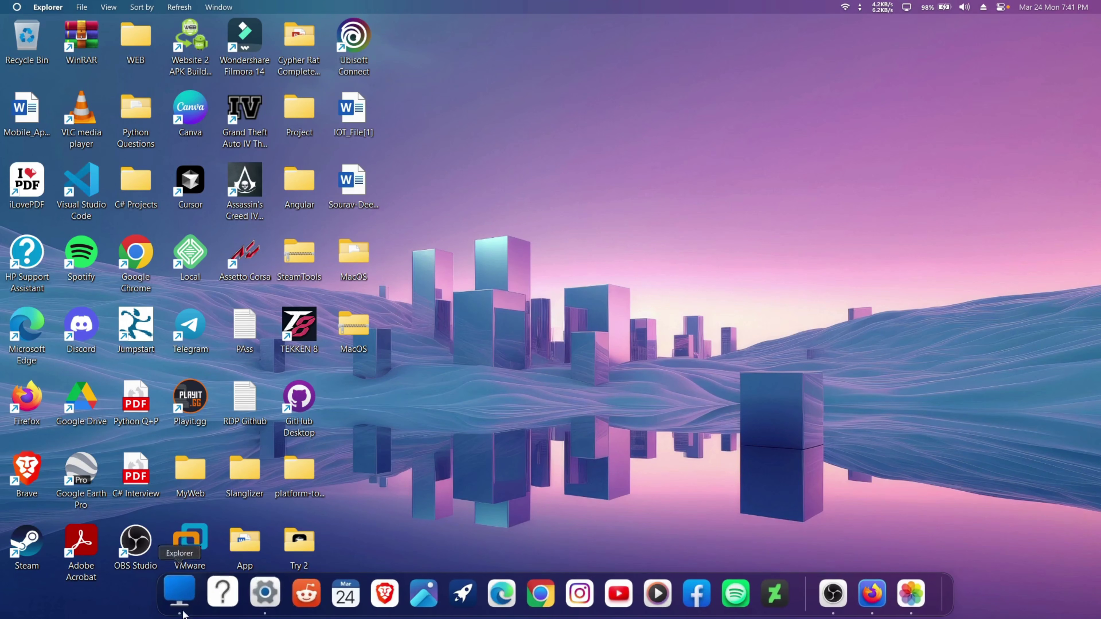
- Preview the open Explorer windows from the dock and view the menu bar's system menu
{"action": "mouse_move", "coordinate": [192, 594]}
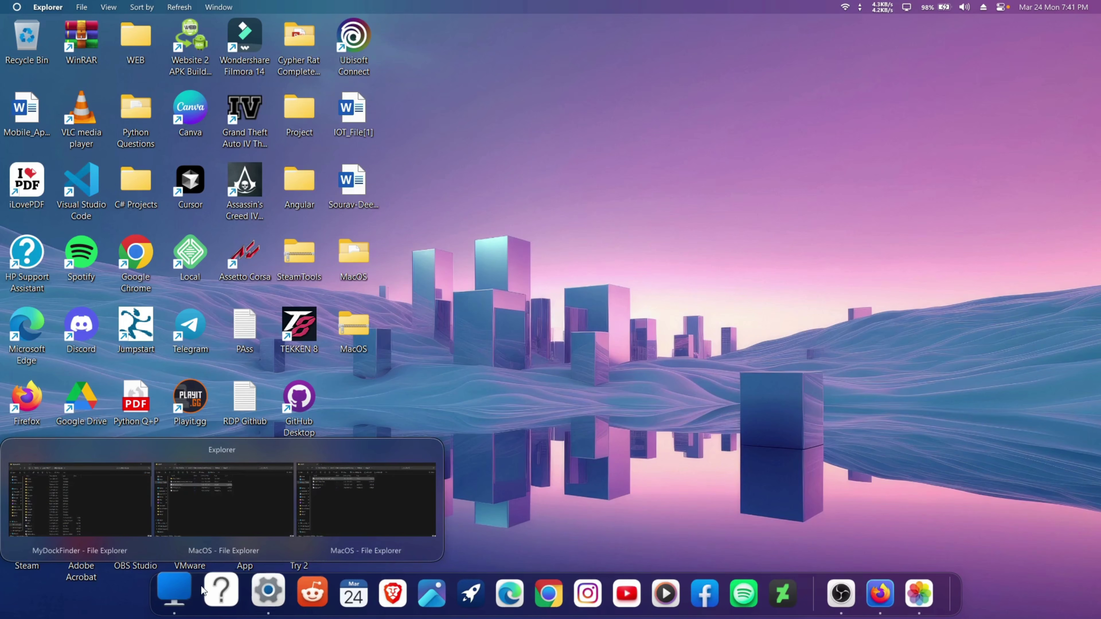
{"action": "left_click", "coordinate": [16, 7]}
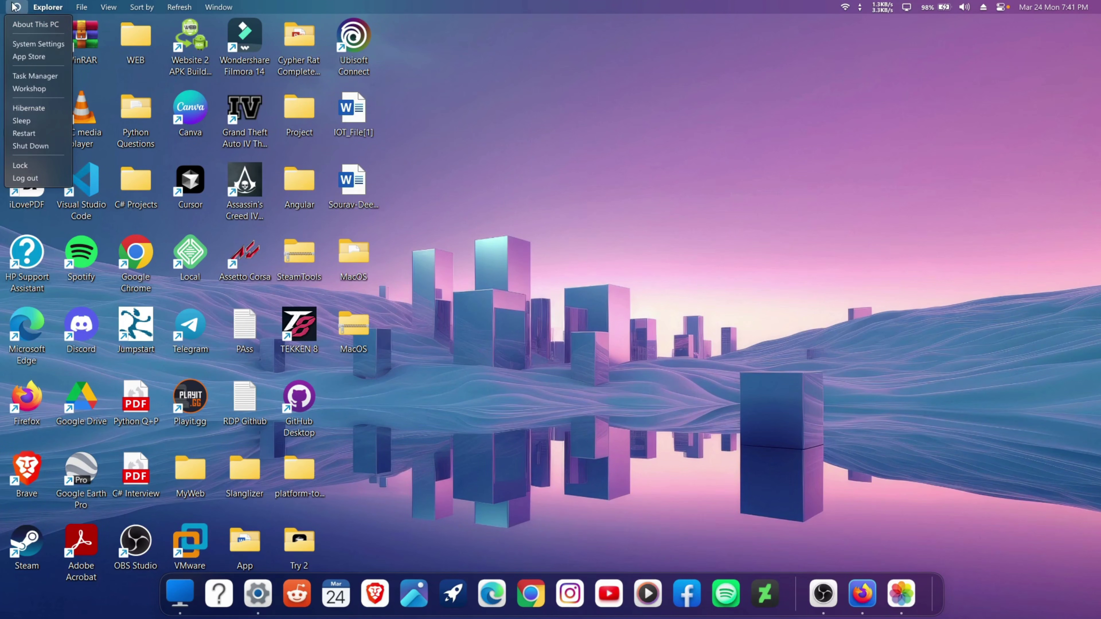
{"action": "left_click", "coordinate": [866, 242]}
- Set the icon theme to OS X 10.9-theme in the Appearance section of the MyDockFinder preferences
{"action": "right_click", "coordinate": [932, 588]}
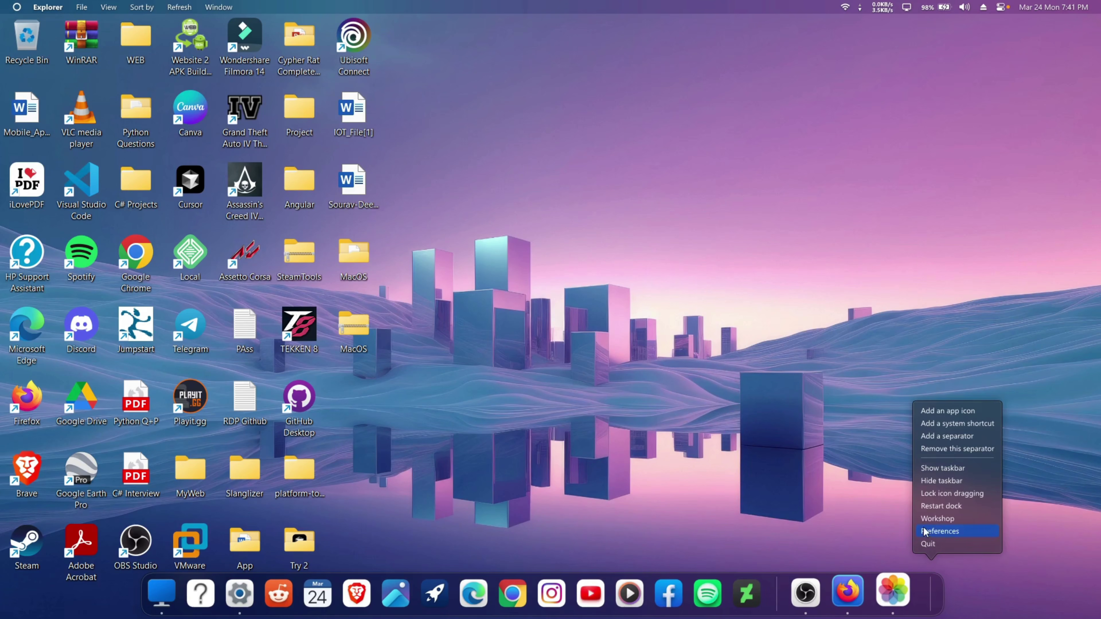
{"action": "left_click", "coordinate": [935, 586]}
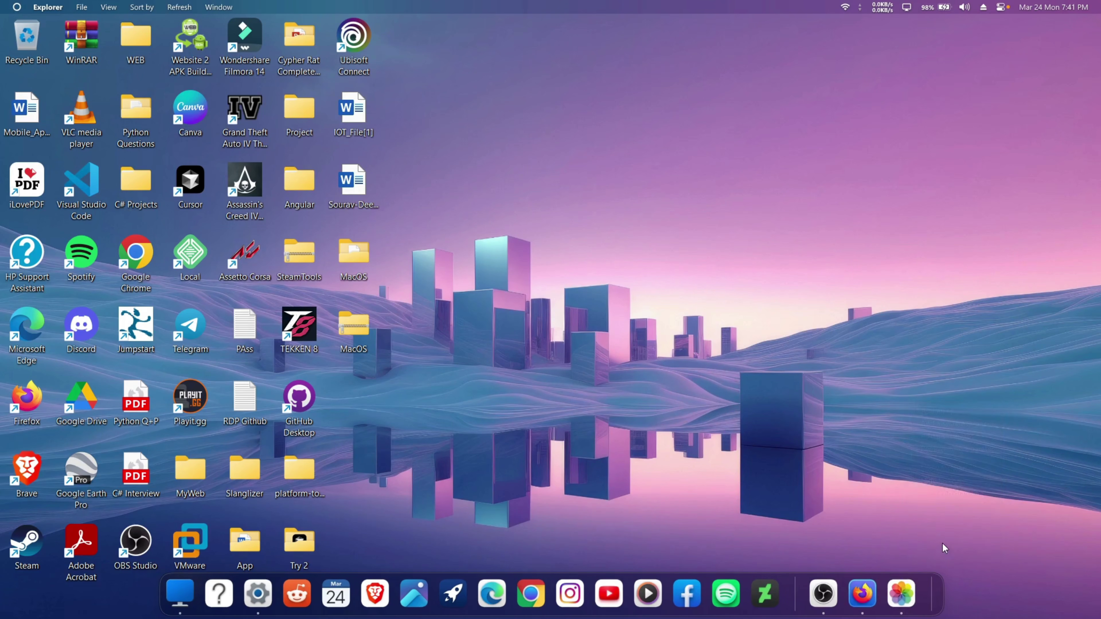
{"action": "right_click", "coordinate": [932, 586]}
{"action": "left_click", "coordinate": [941, 532]}
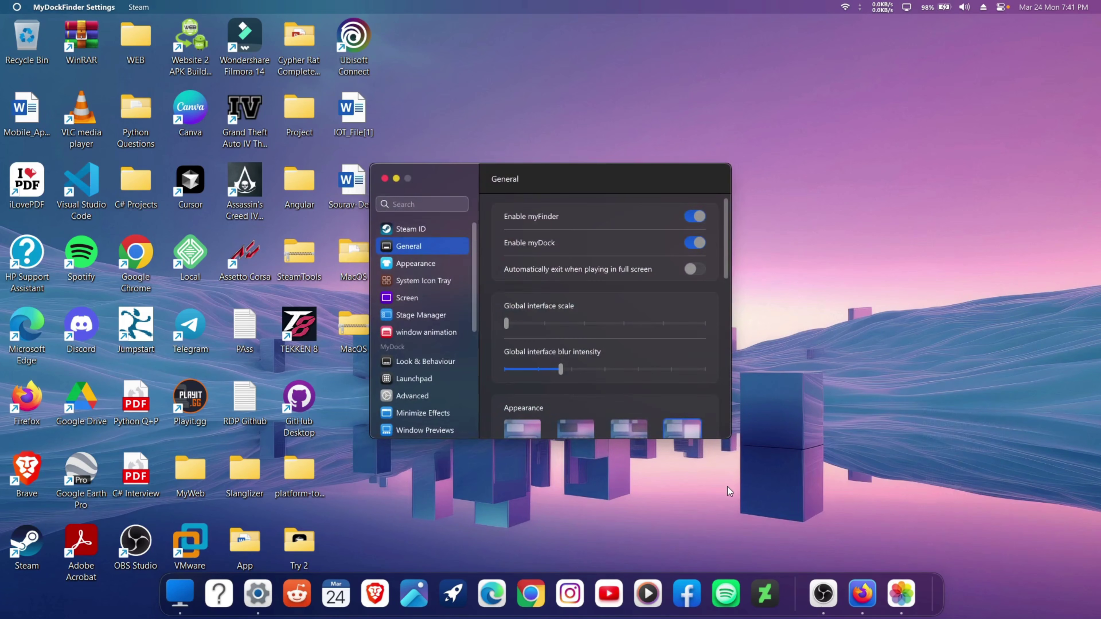
{"action": "left_click", "coordinate": [416, 263]}
{"action": "scroll", "coordinate": [660, 319], "scroll_direction": "down", "scroll_amount": 3}
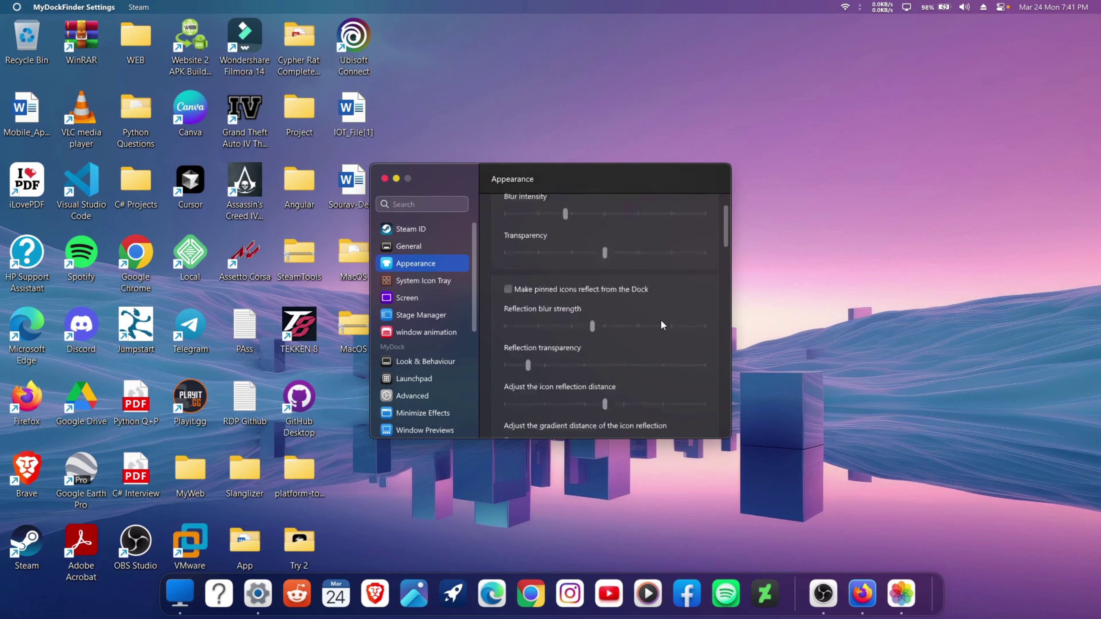
{"action": "scroll", "coordinate": [581, 302], "scroll_direction": "down", "scroll_amount": 10}
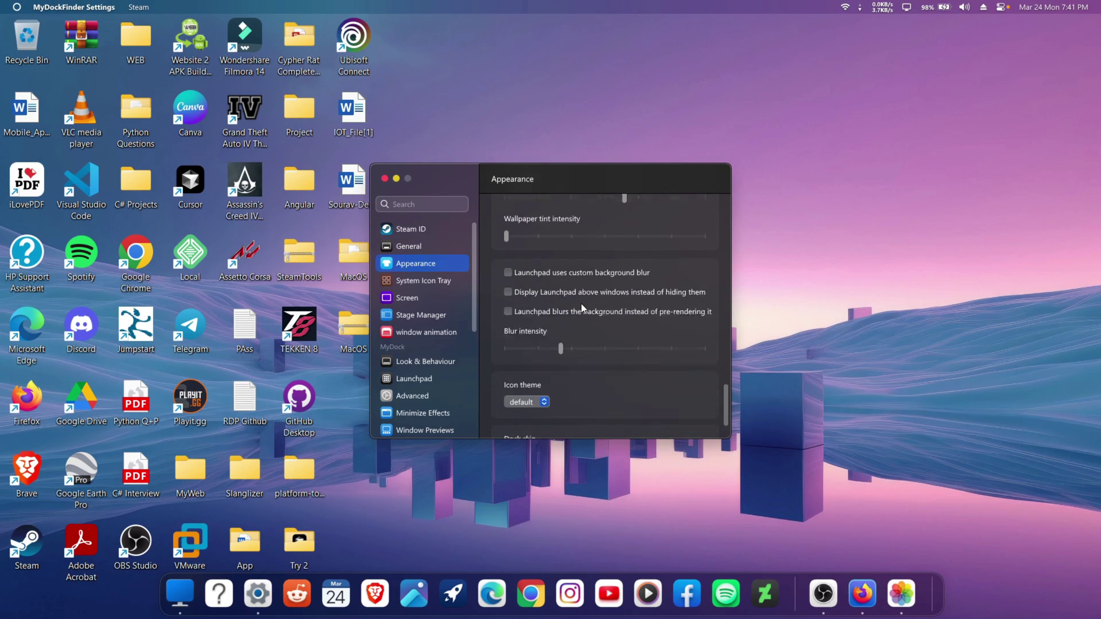
{"action": "scroll", "coordinate": [548, 363], "scroll_direction": "down", "scroll_amount": 1}
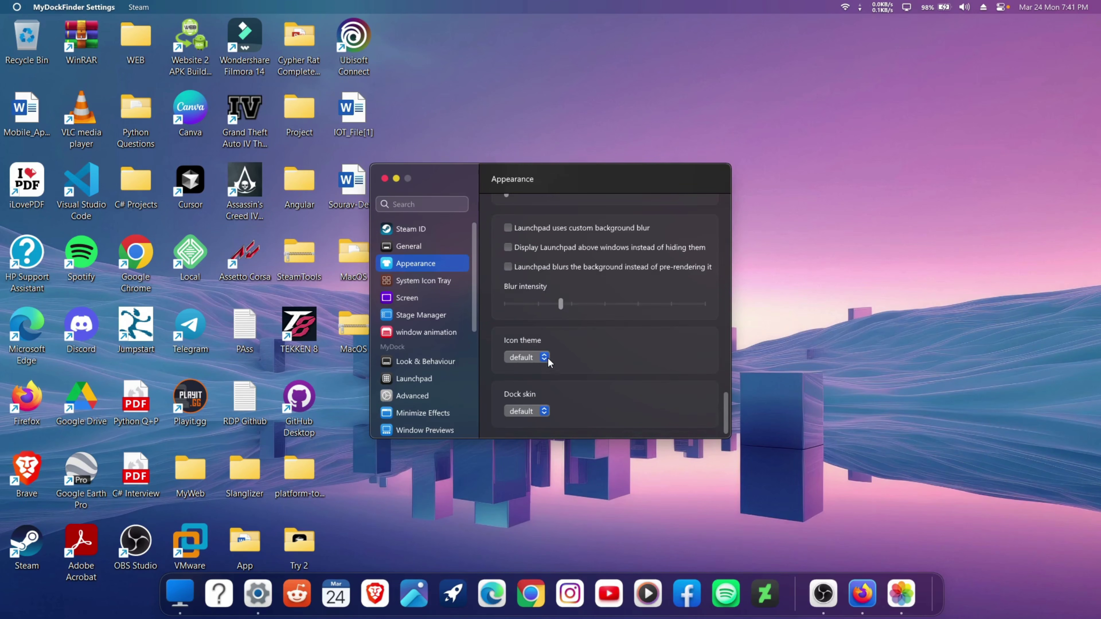
{"action": "left_click", "coordinate": [546, 357]}
{"action": "left_click", "coordinate": [541, 366]}
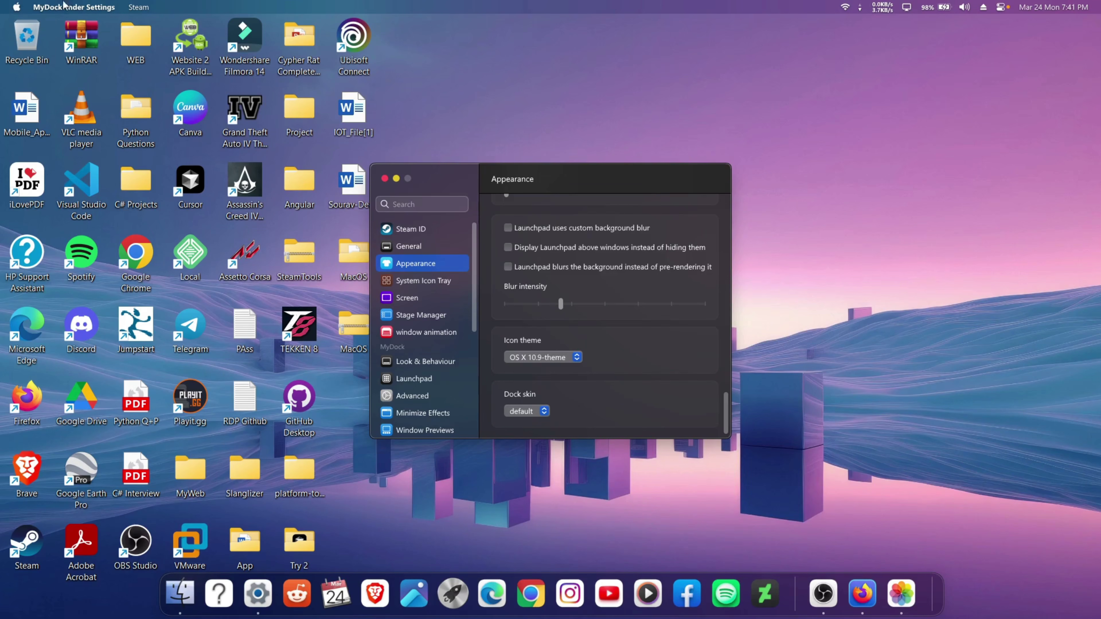
- Try the OS X 10.9-theme dock skin in the Appearance preferences
{"action": "left_click", "coordinate": [47, 6]}
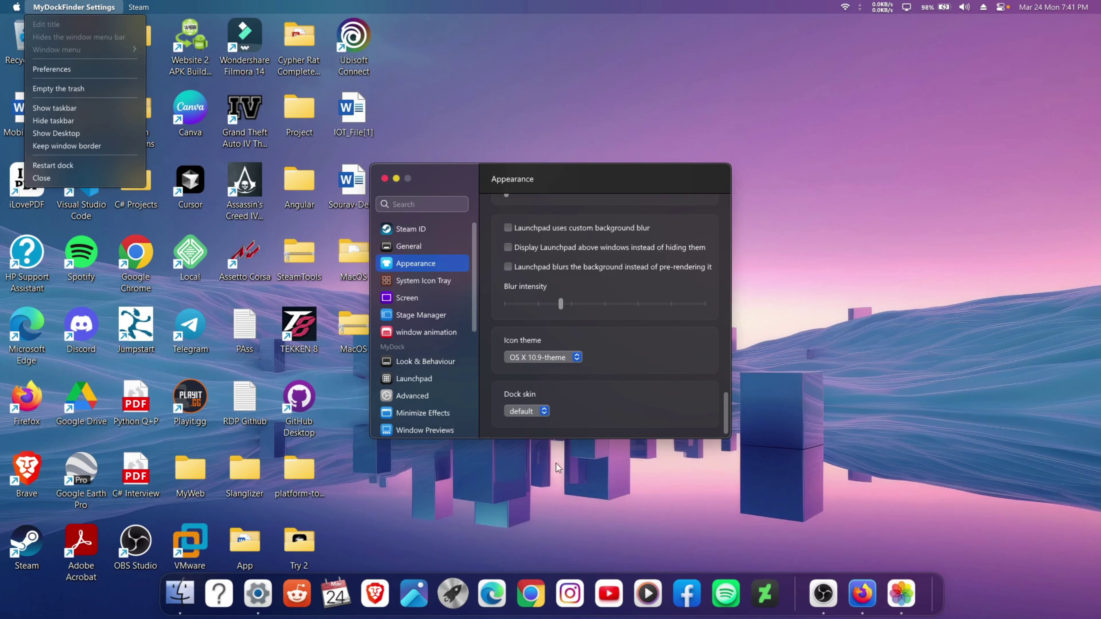
{"action": "left_click", "coordinate": [545, 411]}
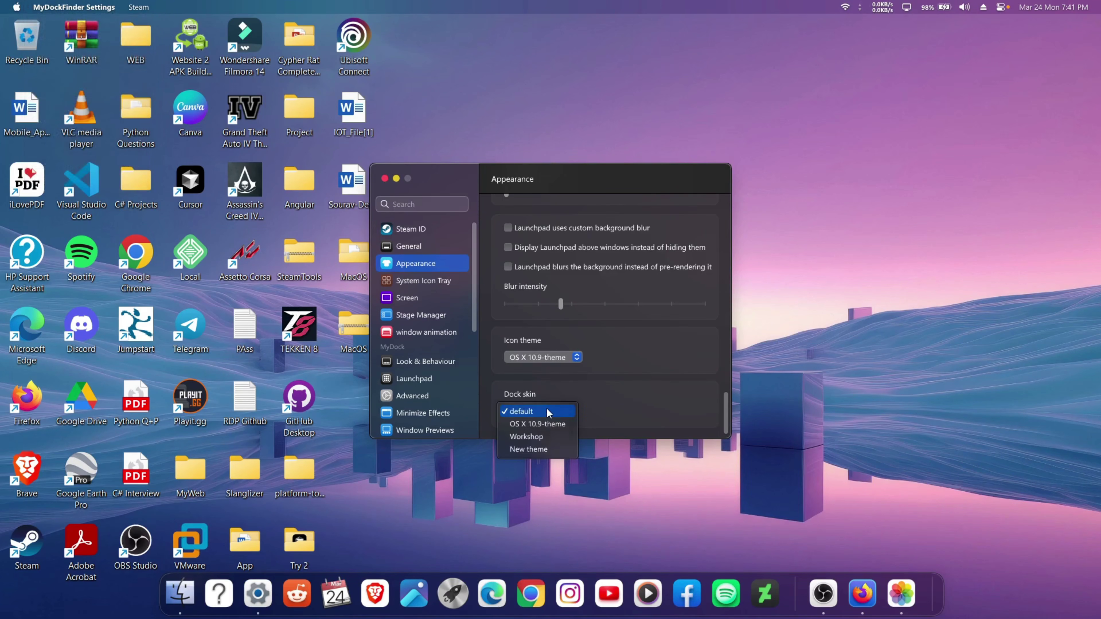
{"action": "left_click", "coordinate": [544, 424]}
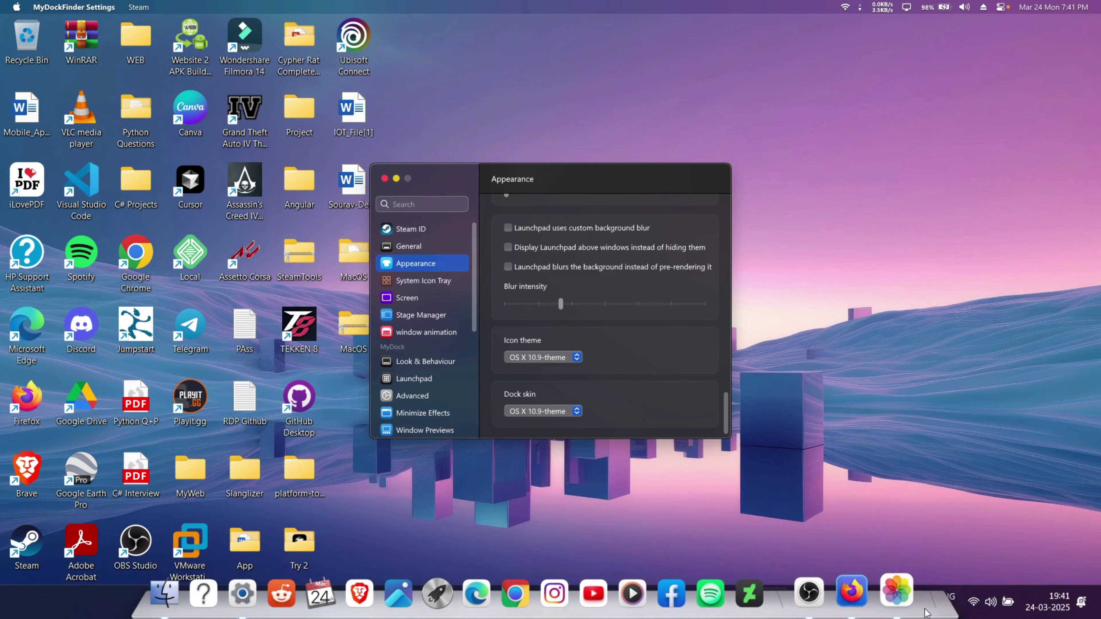
- Open the Workshop from the dock skin options, view the default theme's skin and icon details, and close it
{"action": "left_click", "coordinate": [565, 411]}
{"action": "left_click", "coordinate": [539, 428]}
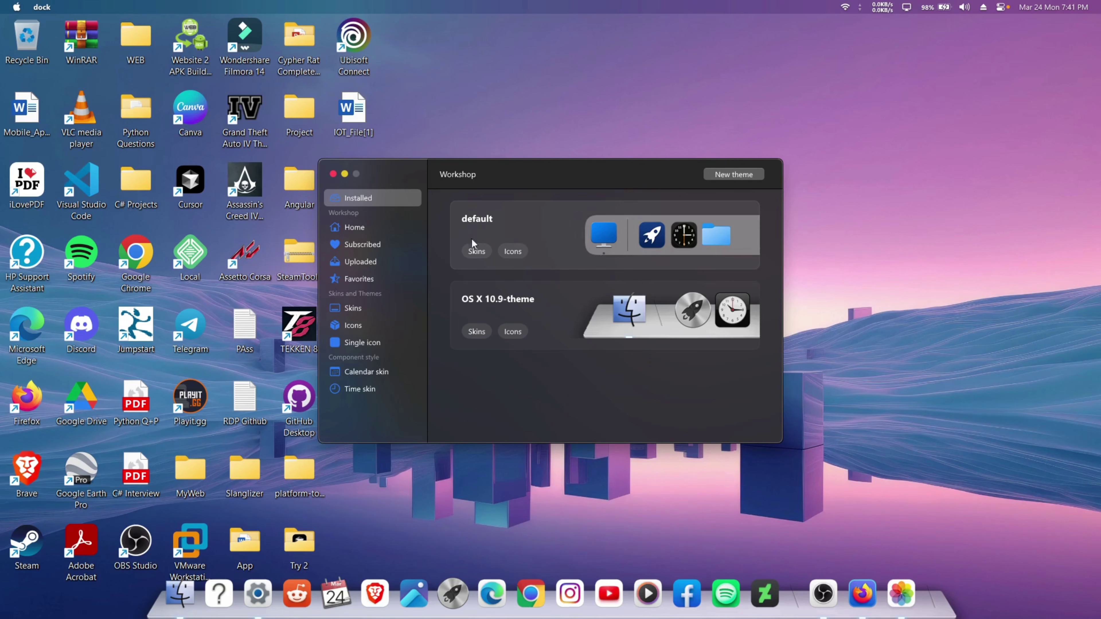
{"action": "left_click", "coordinate": [484, 218]}
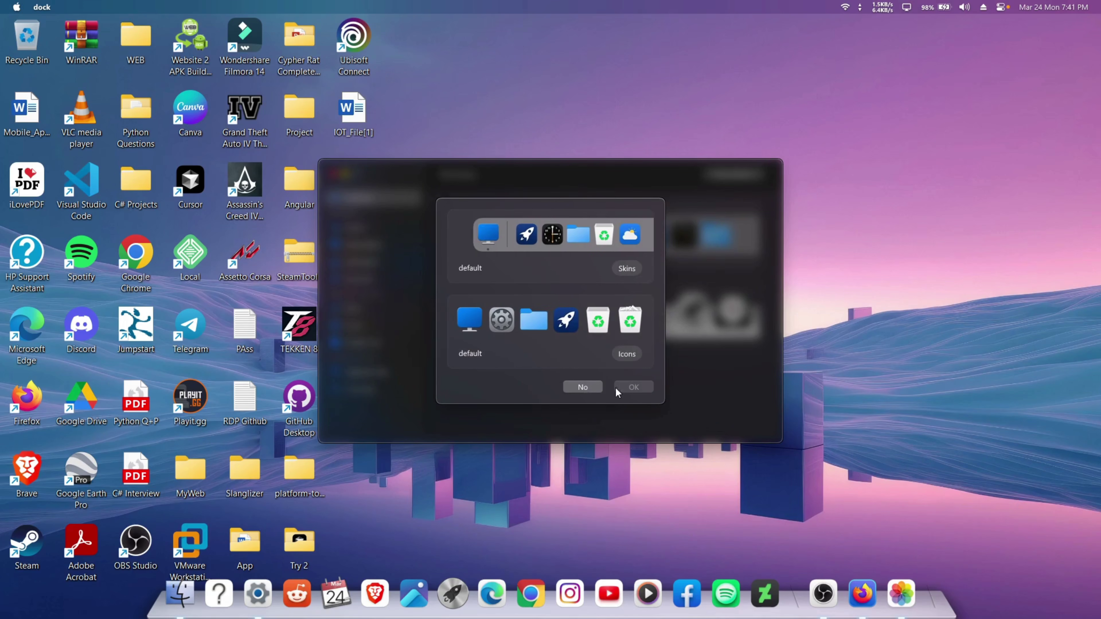
{"action": "left_click", "coordinate": [583, 387]}
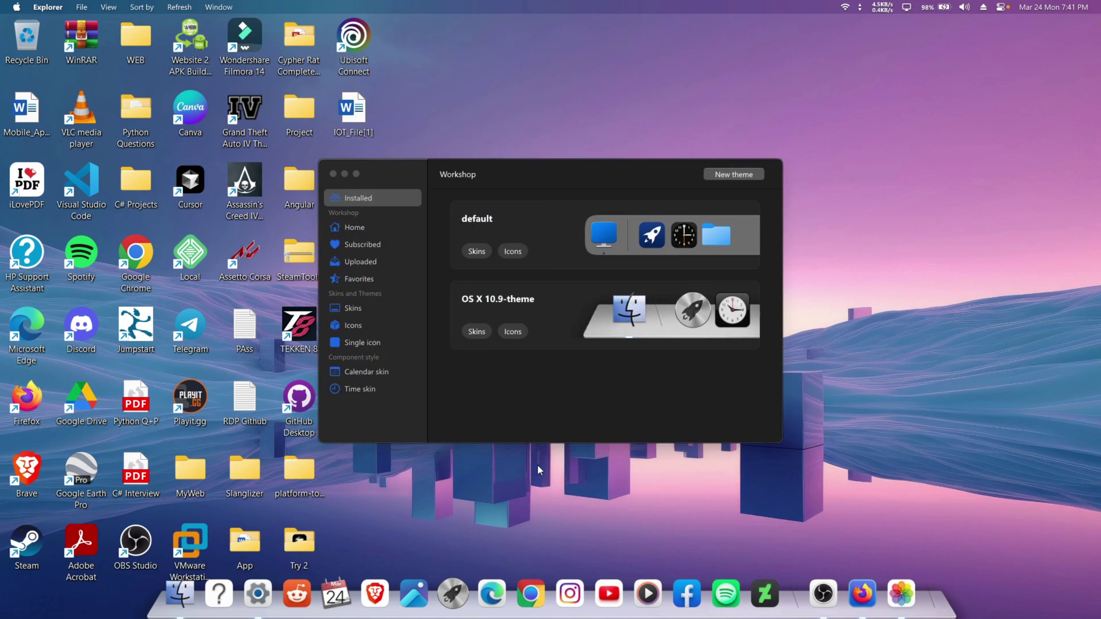
{"action": "left_click", "coordinate": [333, 173]}
- Set the dock skin back to default and close the preferences
{"action": "left_click", "coordinate": [573, 412]}
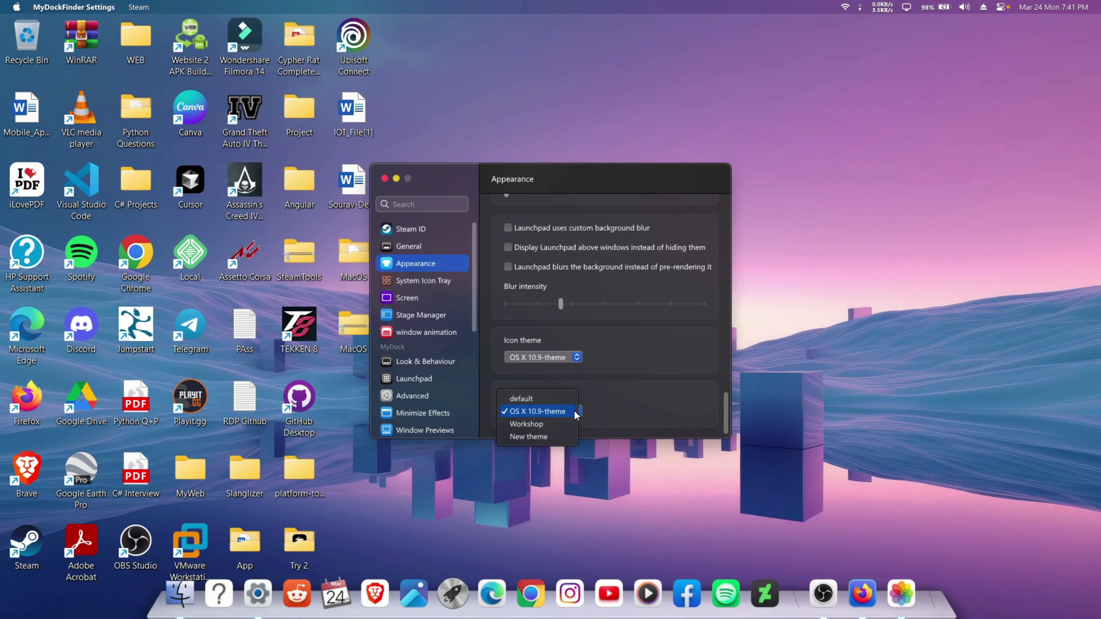
{"action": "left_click", "coordinate": [544, 400]}
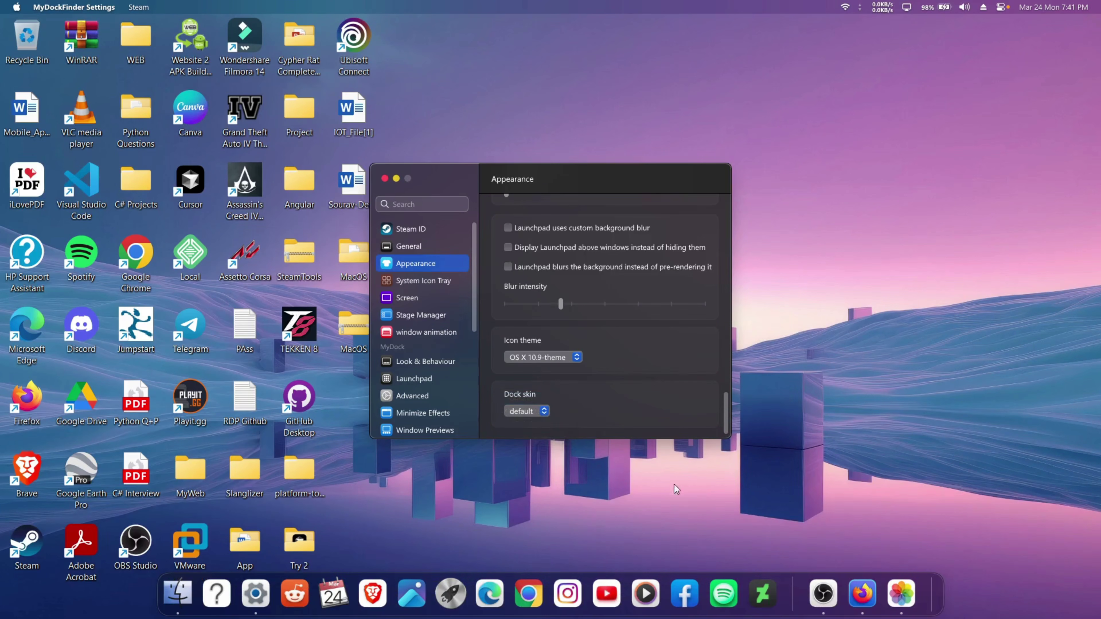
{"action": "left_click", "coordinate": [867, 411]}
{"action": "left_click", "coordinate": [384, 178]}
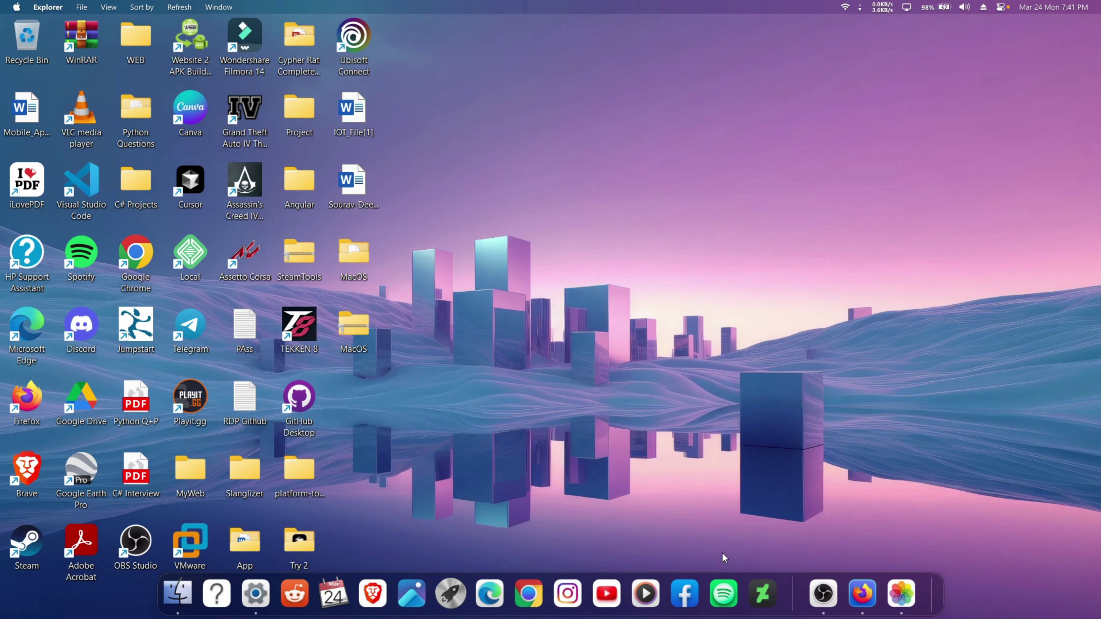
{"action": "left_click_drag", "start_coordinate": [882, 265], "coordinate": [4, 378]}
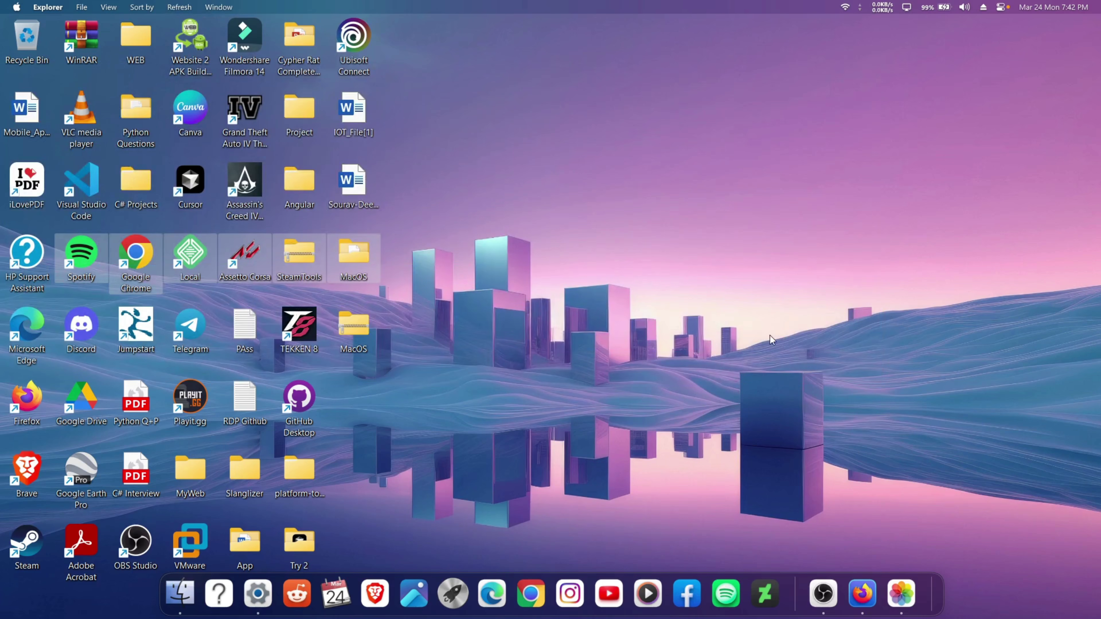
{"action": "left_click", "coordinate": [773, 339]}
{"action": "left_click_drag", "start_coordinate": [769, 42], "coordinate": [1, 520]}
{"action": "left_click", "coordinate": [681, 294]}
{"action": "left_click_drag", "start_coordinate": [663, 50], "coordinate": [4, 564]}
{"action": "left_click", "coordinate": [583, 292]}
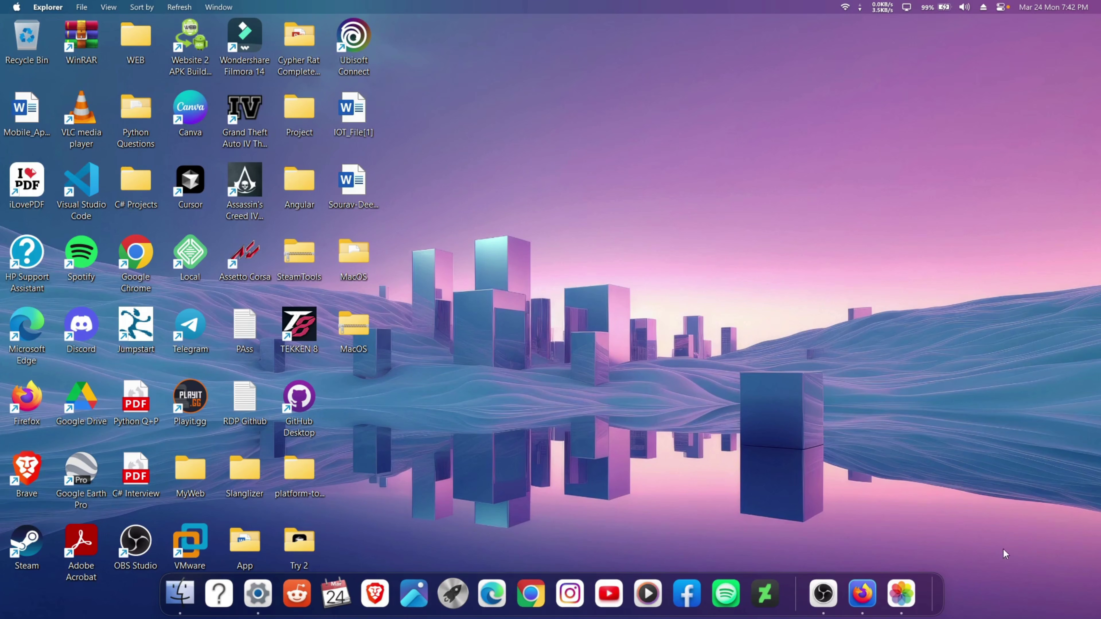
- Set the start on boot method to Start as a service in the dock's General preferences and close them
{"action": "right_click", "coordinate": [938, 589]}
{"action": "left_click", "coordinate": [945, 535]}
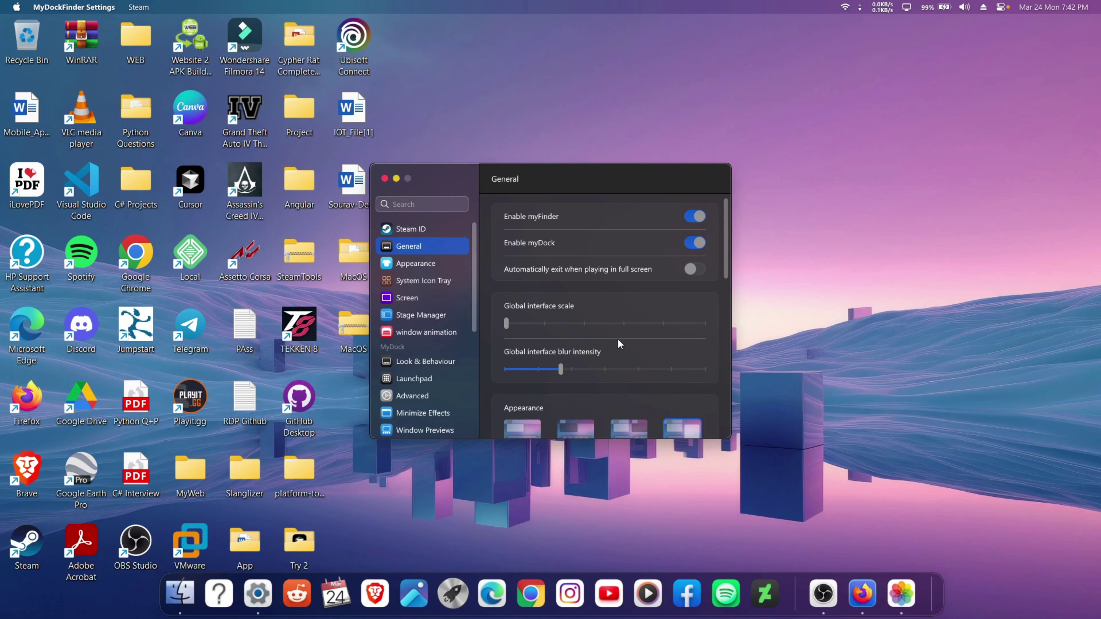
{"action": "scroll", "coordinate": [618, 338], "scroll_direction": "down", "scroll_amount": 5}
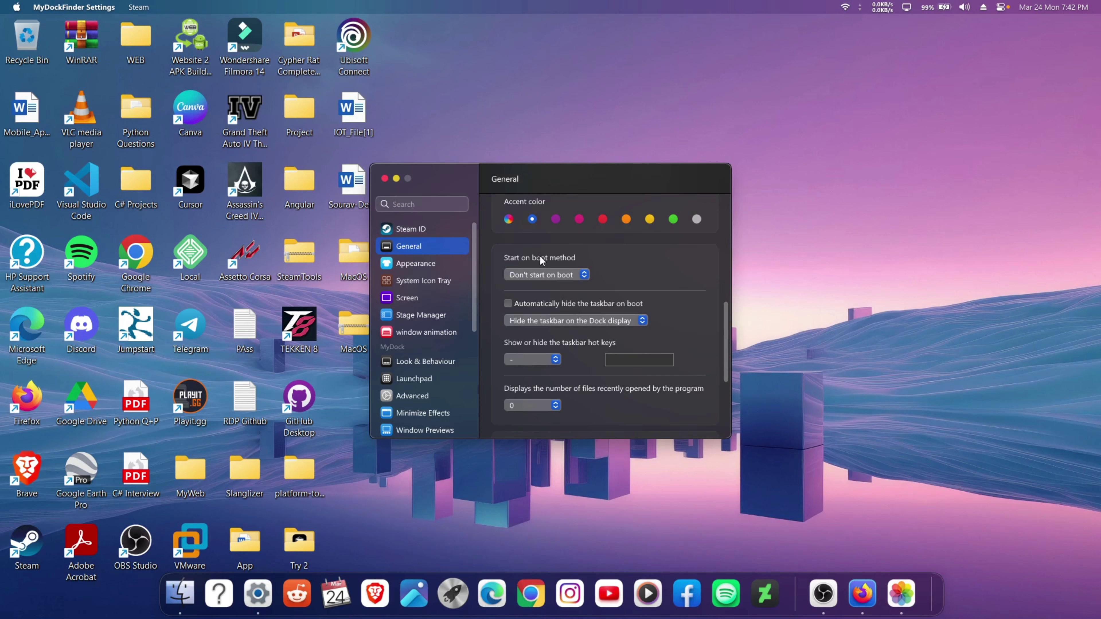
{"action": "left_click", "coordinate": [582, 274]}
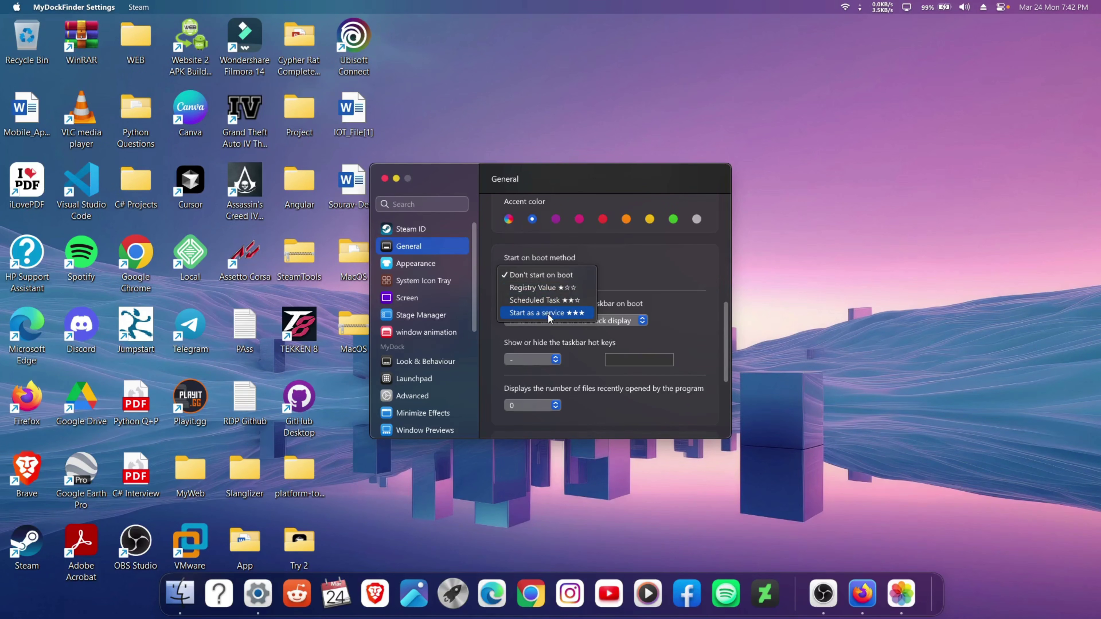
{"action": "left_click", "coordinate": [564, 313]}
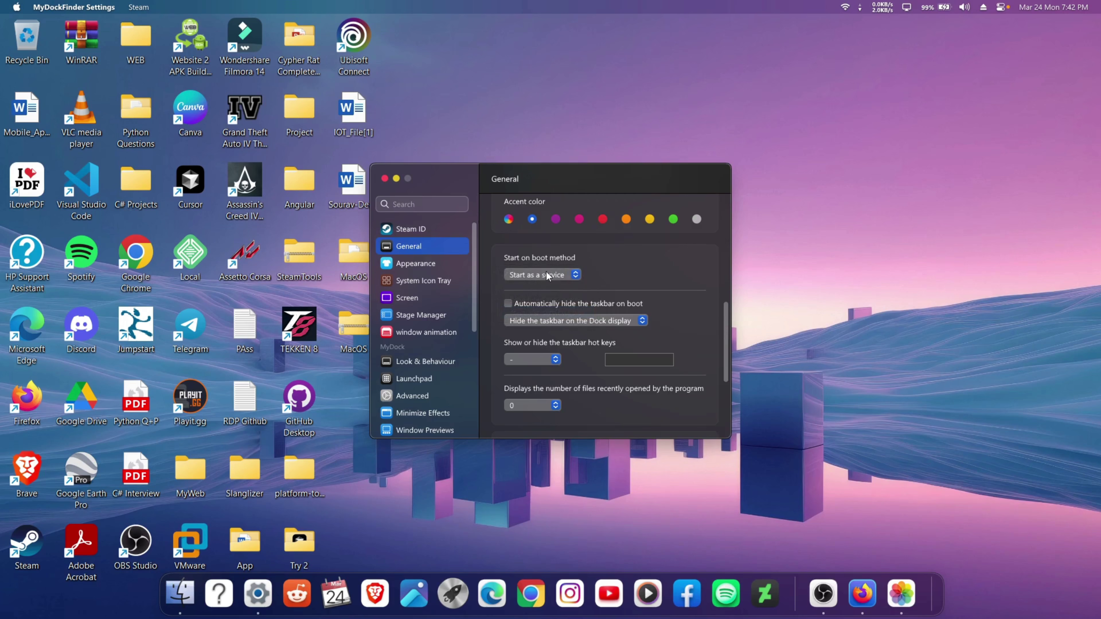
{"action": "left_click", "coordinate": [1029, 262]}
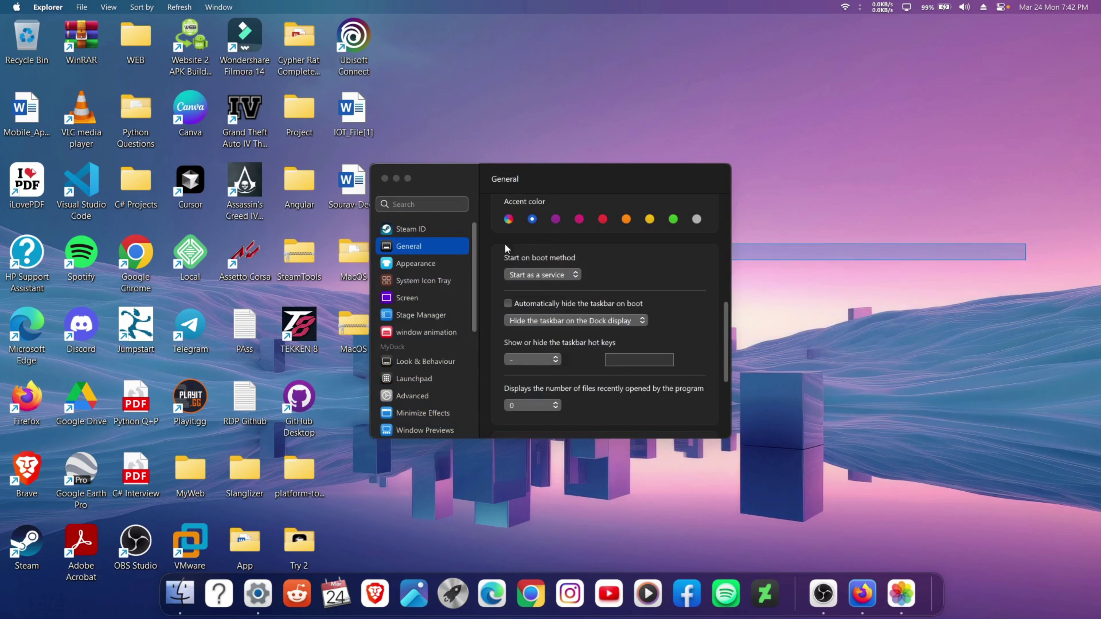
{"action": "left_click", "coordinate": [384, 179]}
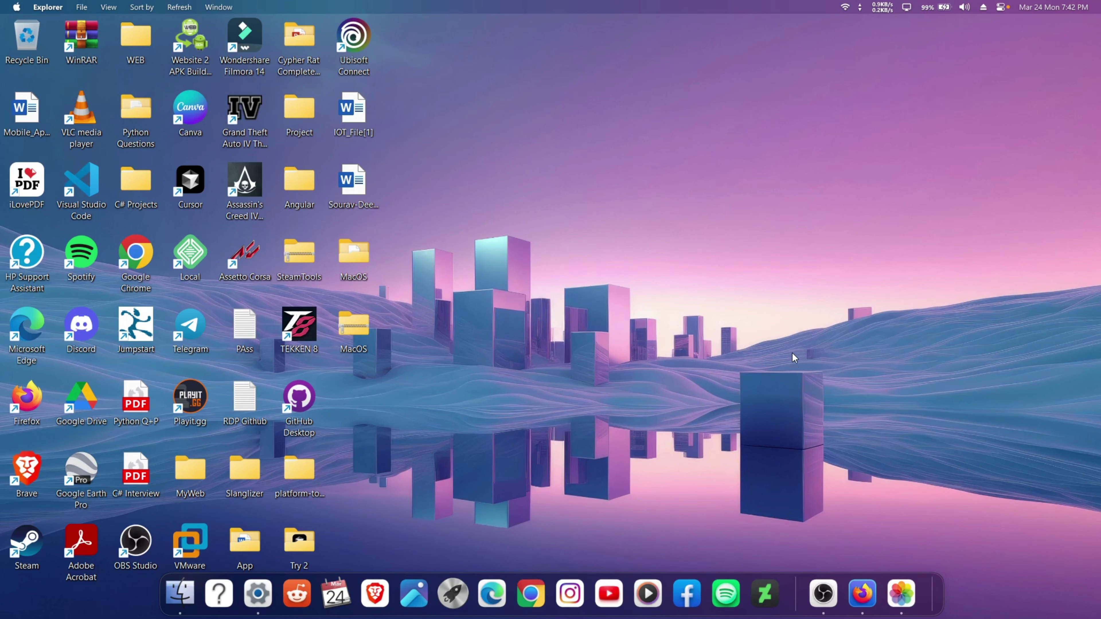
- Set Launchpad to display Added icons&Start Menu&Desktop in the dock's Launchpad preferences
{"action": "right_click", "coordinate": [934, 591]}
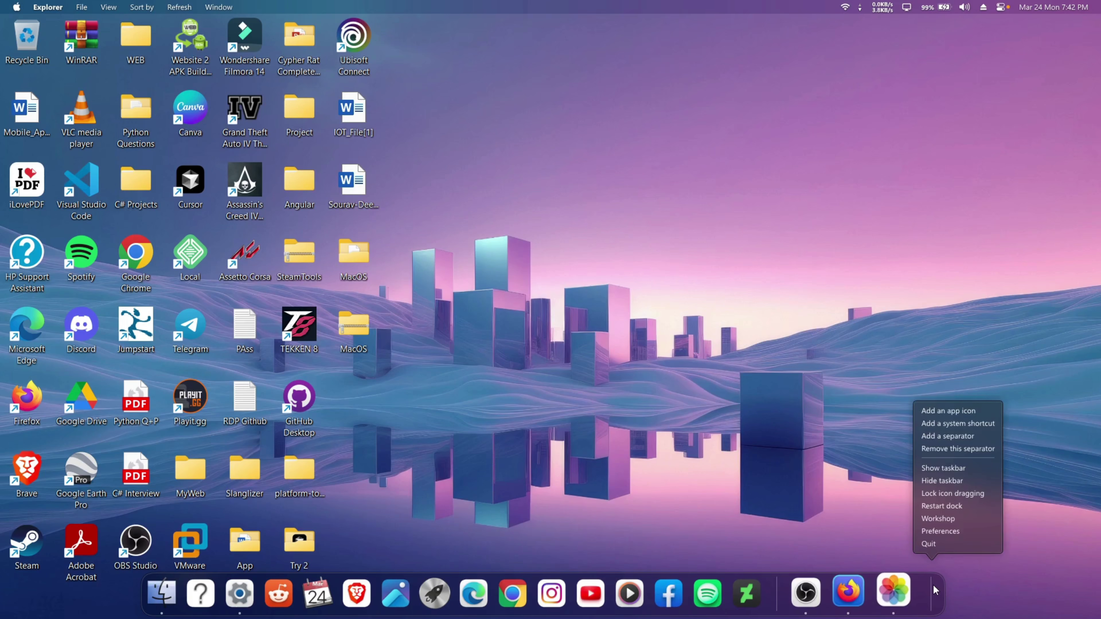
{"action": "left_click", "coordinate": [944, 532]}
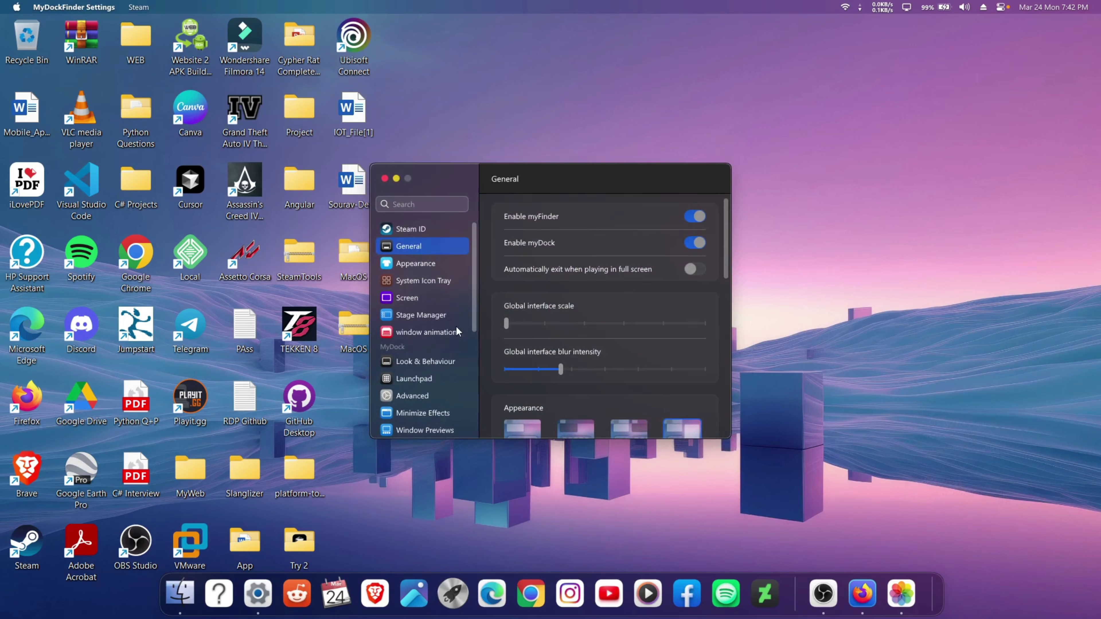
{"action": "left_click", "coordinate": [427, 379]}
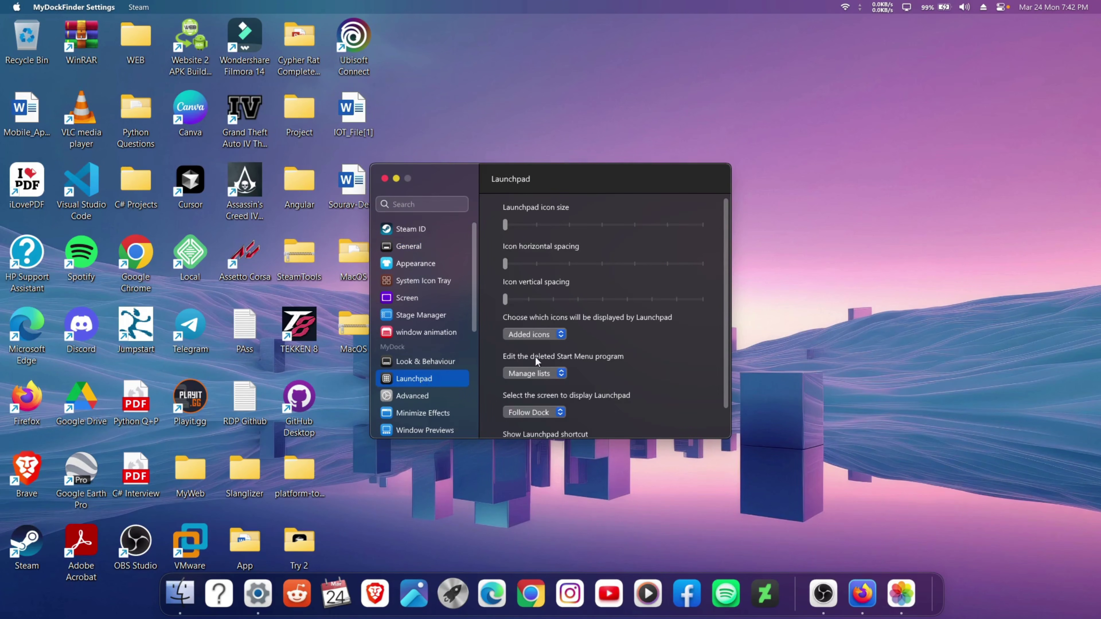
{"action": "scroll", "coordinate": [563, 304], "scroll_direction": "down", "scroll_amount": 1}
{"action": "left_click", "coordinate": [561, 305]}
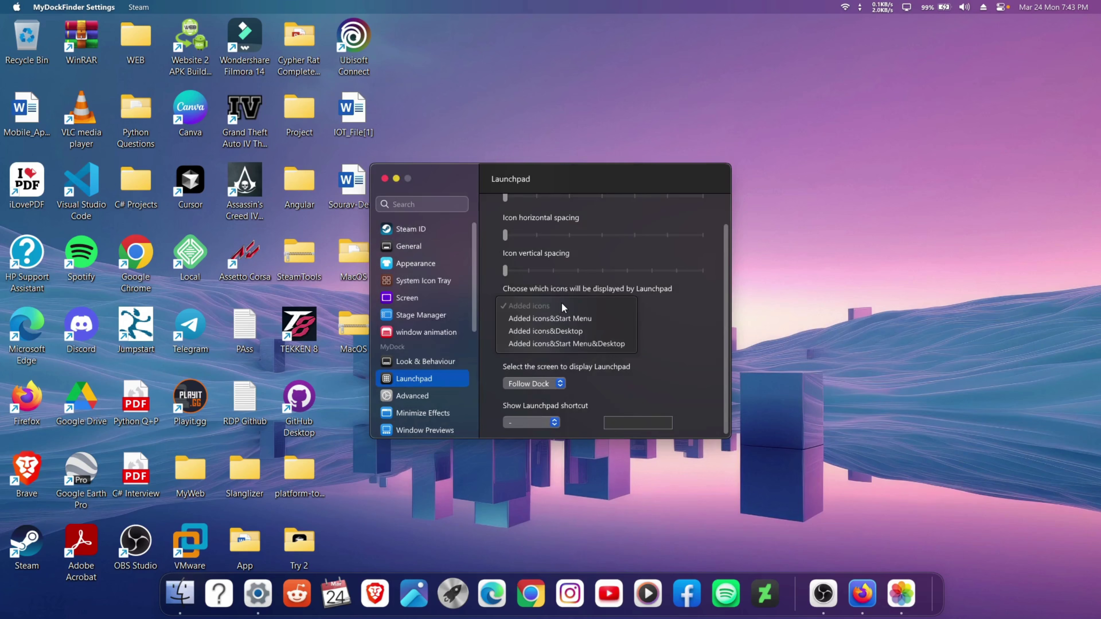
{"action": "left_click", "coordinate": [568, 305]}
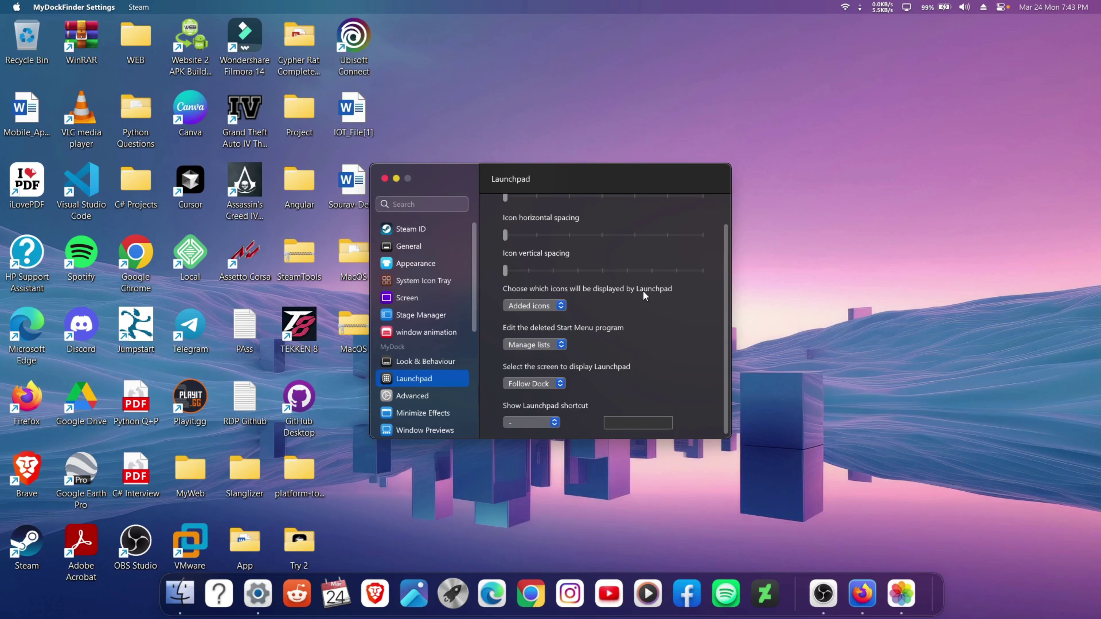
{"action": "left_click", "coordinate": [559, 306]}
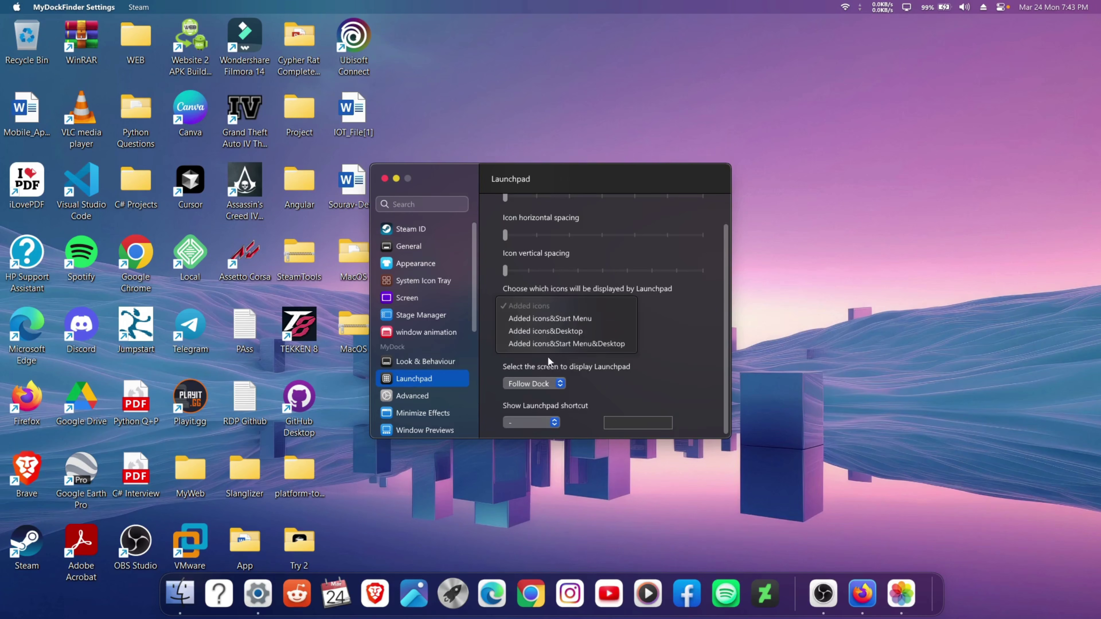
{"action": "left_click", "coordinate": [556, 347]}
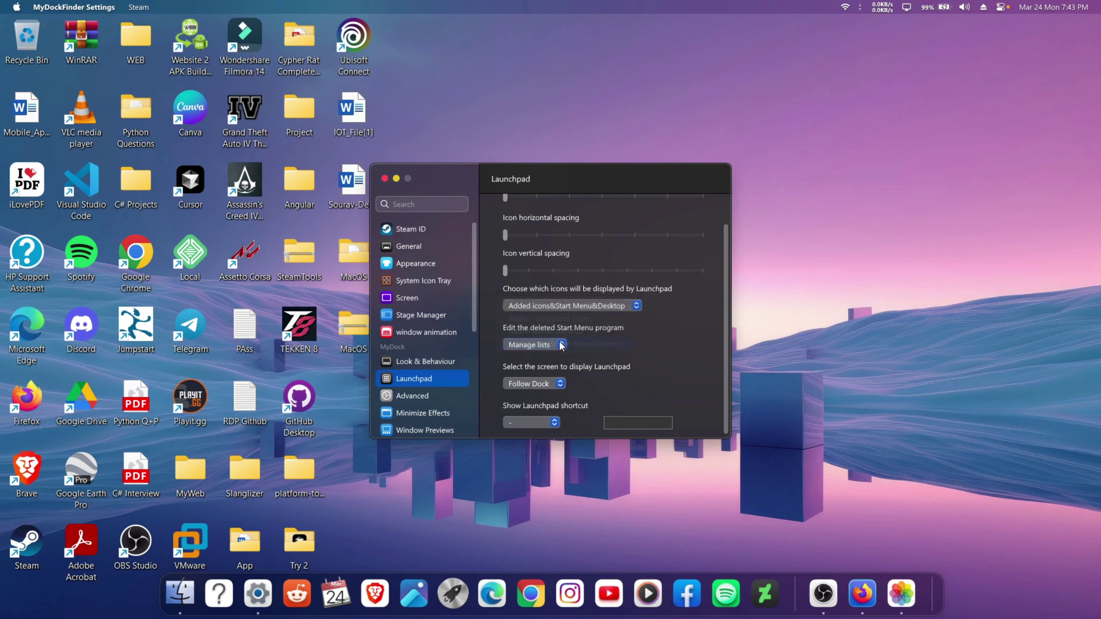
{"action": "left_click", "coordinate": [582, 347]}
{"action": "left_click", "coordinate": [569, 347]}
{"action": "scroll", "coordinate": [564, 334], "scroll_direction": "up", "scroll_amount": 1}
{"action": "scroll", "coordinate": [564, 334], "scroll_direction": "down", "scroll_amount": 1}
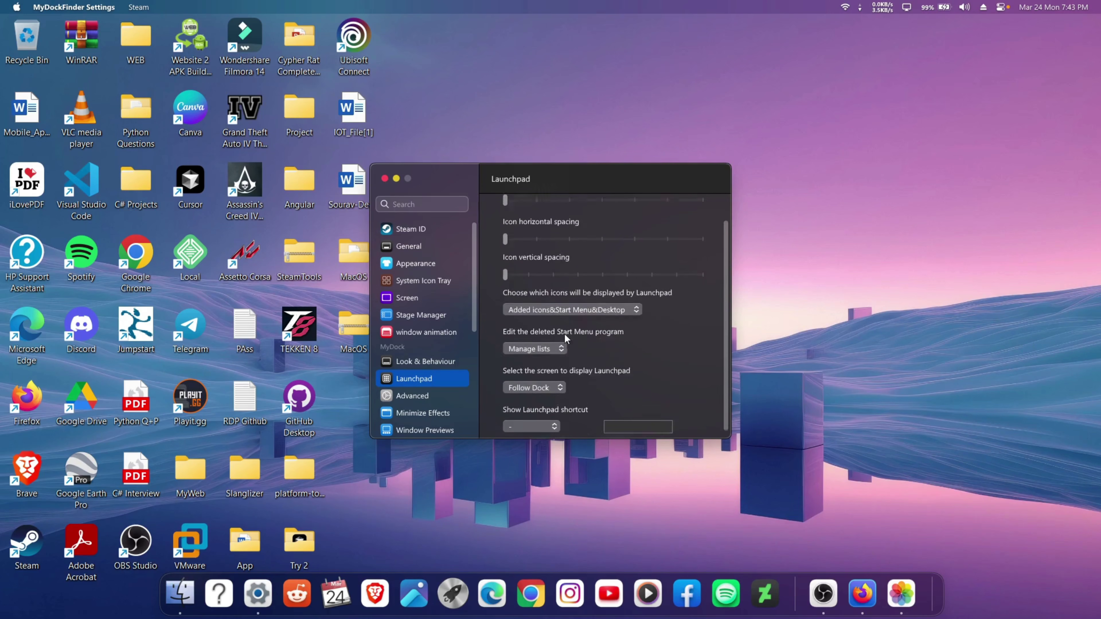
- Close the preferences and restart the dock
{"action": "left_click", "coordinate": [882, 239]}
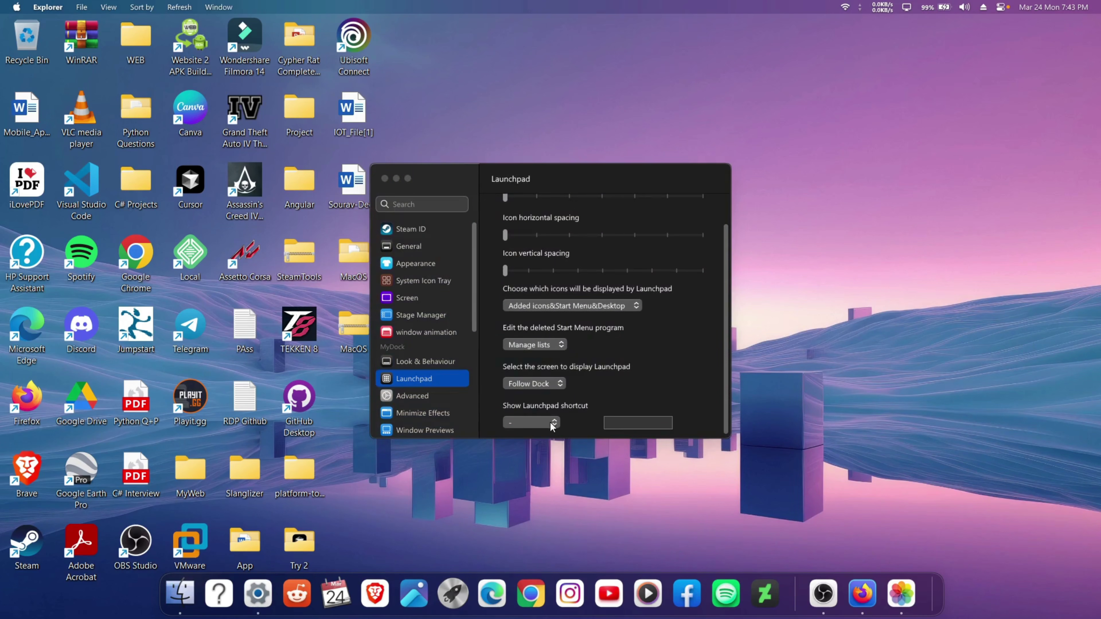
{"action": "right_click", "coordinate": [673, 102]}
{"action": "left_click", "coordinate": [926, 500]}
{"action": "left_click", "coordinate": [384, 179]}
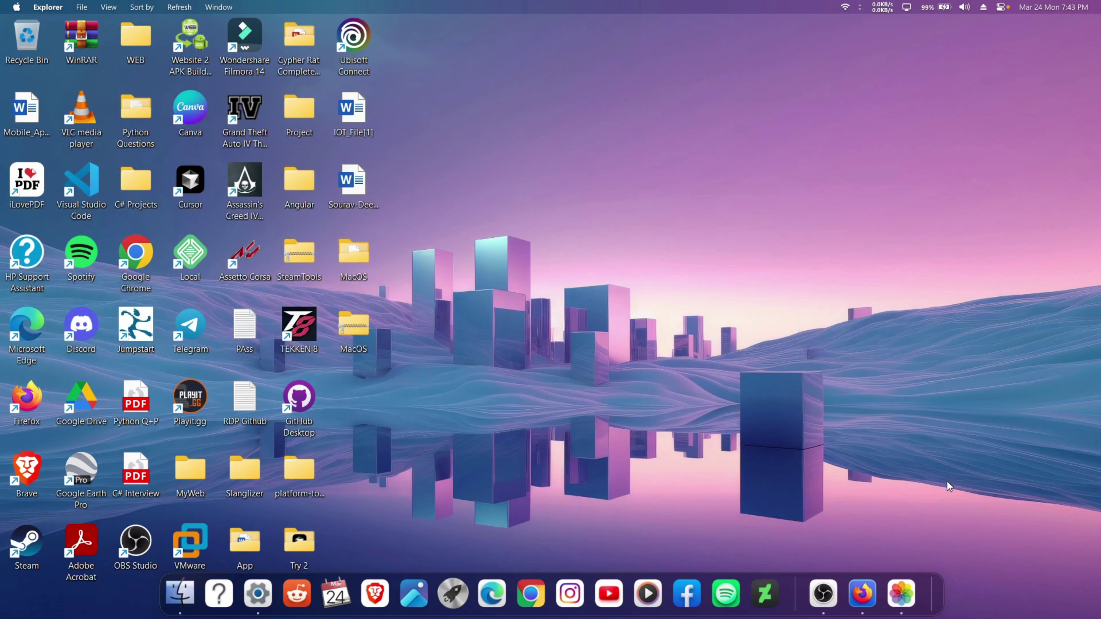
{"action": "right_click", "coordinate": [933, 588]}
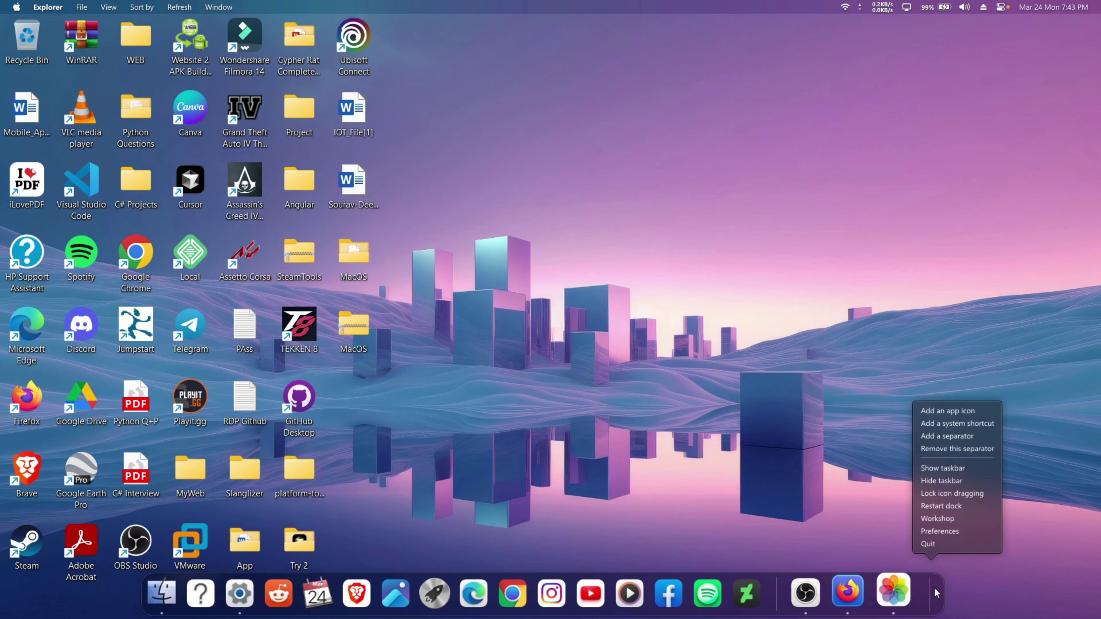
{"action": "left_click", "coordinate": [934, 506]}
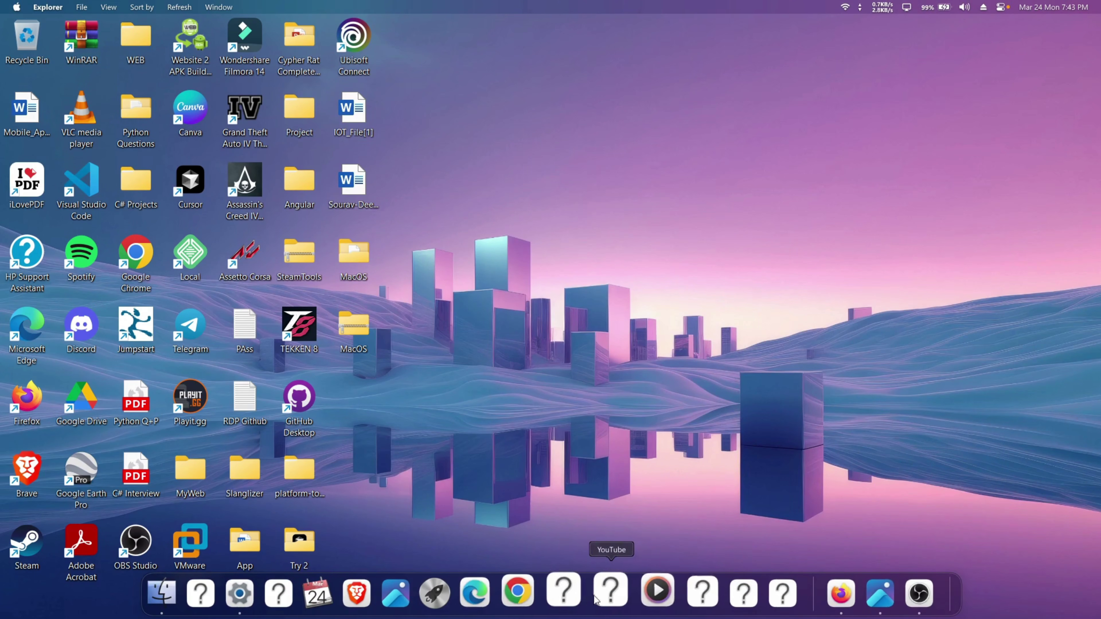
- Remove five question-mark icons from the dock: the three after the media player and the two between Chrome and the media player
{"action": "right_click", "coordinate": [767, 586]}
{"action": "left_click", "coordinate": [780, 532]}
{"action": "right_click", "coordinate": [744, 590]}
{"action": "left_click", "coordinate": [761, 540]}
{"action": "right_click", "coordinate": [722, 591]}
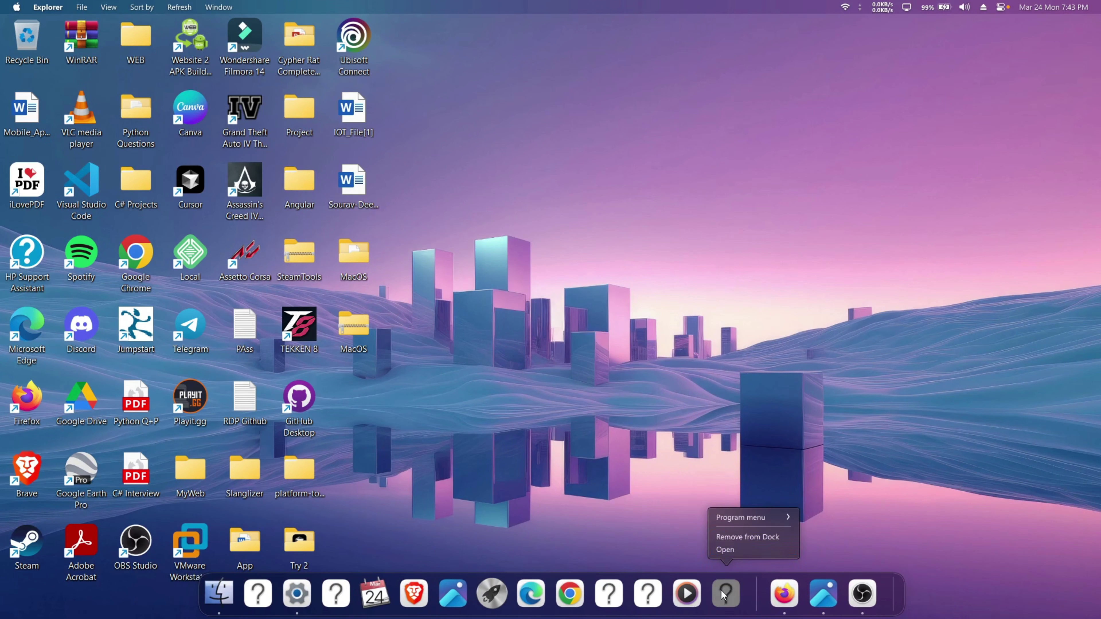
{"action": "left_click", "coordinate": [747, 537]}
{"action": "right_click", "coordinate": [628, 591]}
{"action": "left_click", "coordinate": [645, 538]}
{"action": "right_click", "coordinate": [648, 588]}
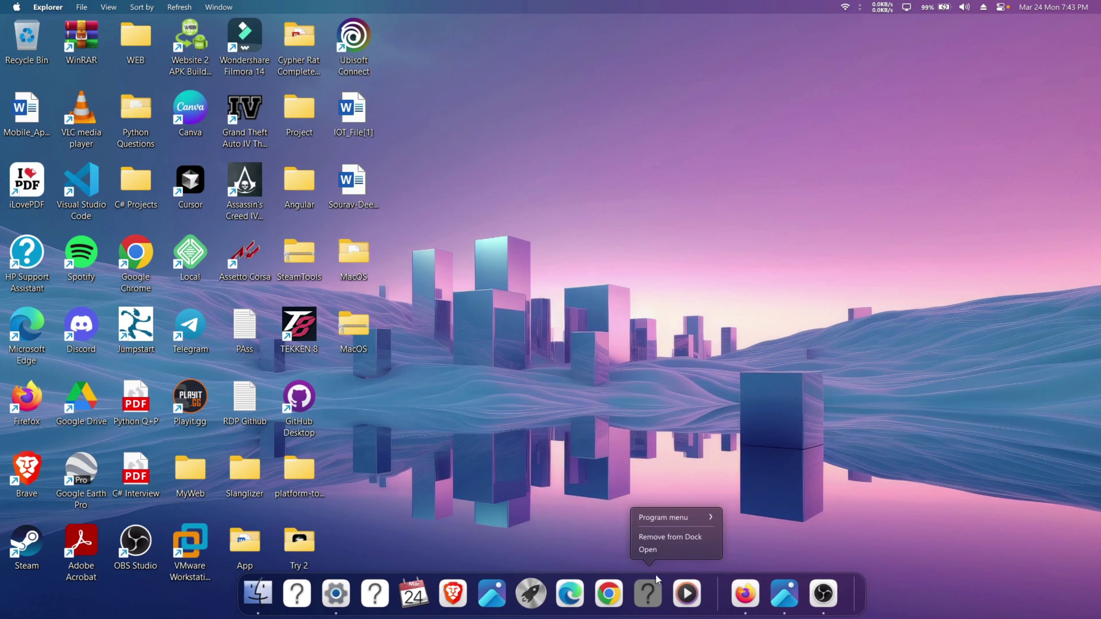
{"action": "left_click", "coordinate": [662, 538]}
- Hide all desktop icons from the desktop's view options
{"action": "left_click_drag", "start_coordinate": [427, 40], "coordinate": [4, 582]}
{"action": "left_click", "coordinate": [537, 117]}
{"action": "right_click", "coordinate": [536, 116]}
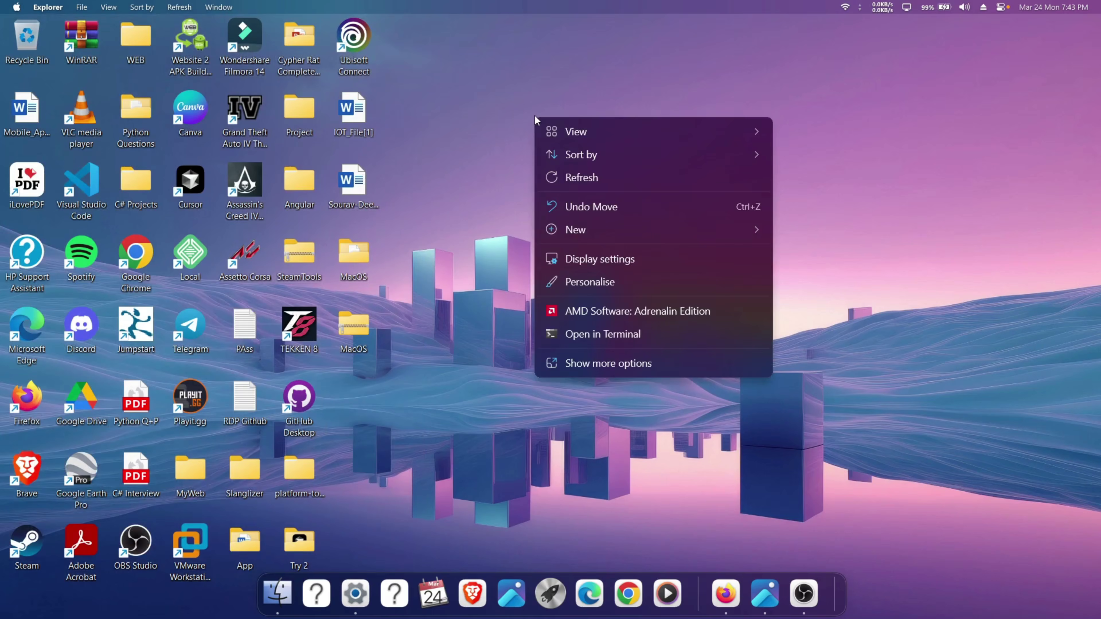
{"action": "mouse_move", "coordinate": [578, 133]}
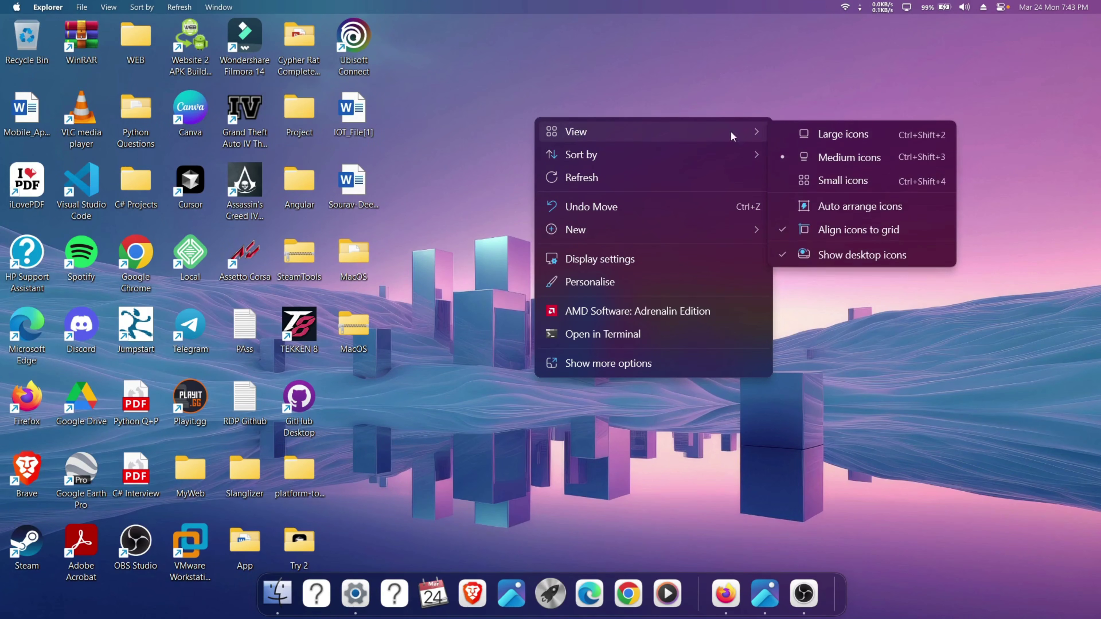
{"action": "left_click", "coordinate": [852, 257]}
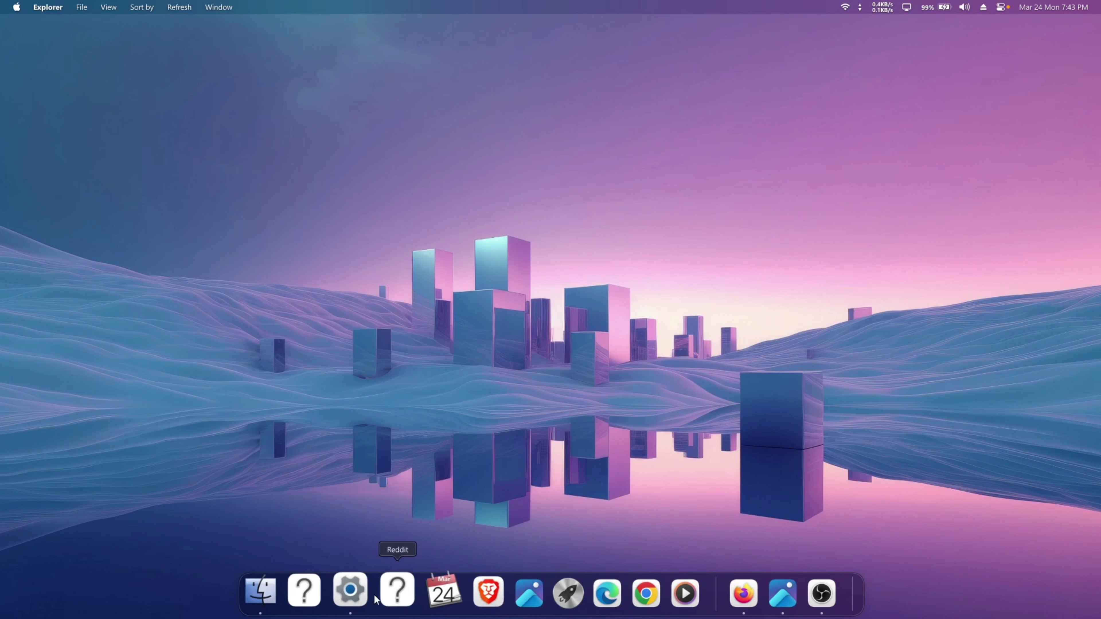
- Remove the two remaining question-mark icons on either side of Settings from the dock
{"action": "right_click", "coordinate": [397, 573]}
{"action": "left_click", "coordinate": [423, 538]}
{"action": "right_click", "coordinate": [336, 592]}
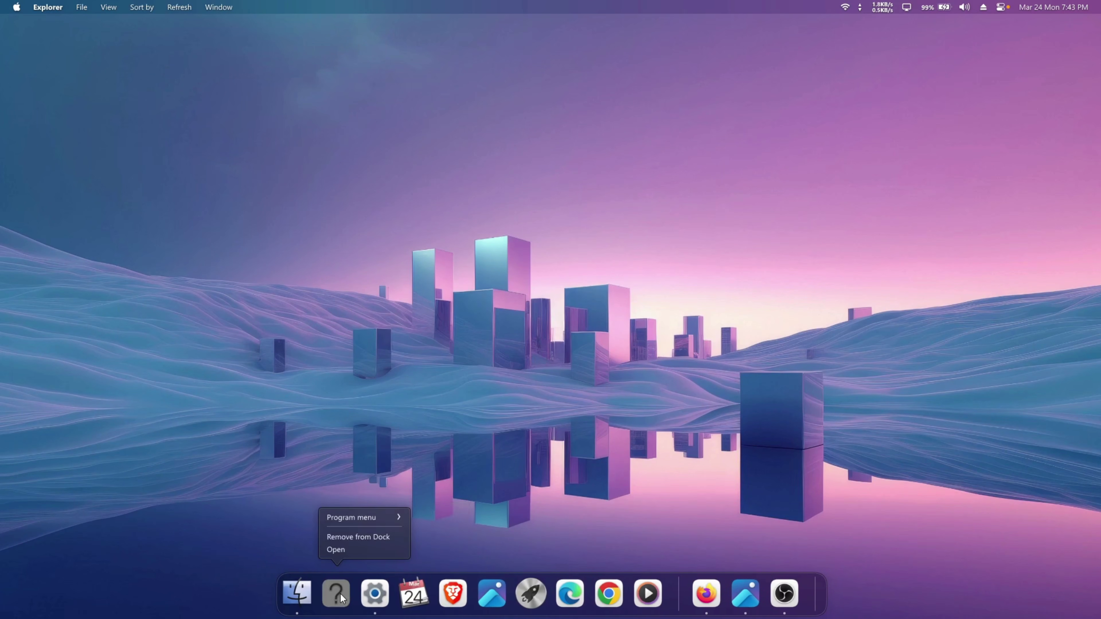
{"action": "left_click", "coordinate": [363, 535]}
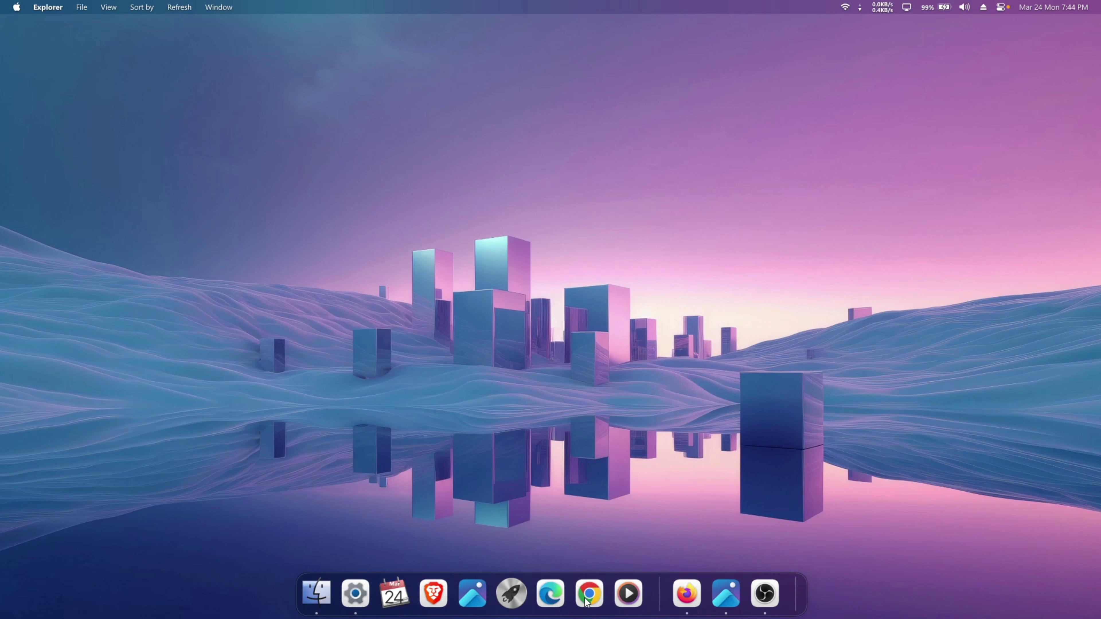
{"action": "right_click", "coordinate": [560, 278]}
{"action": "key", "text": "Escape"}
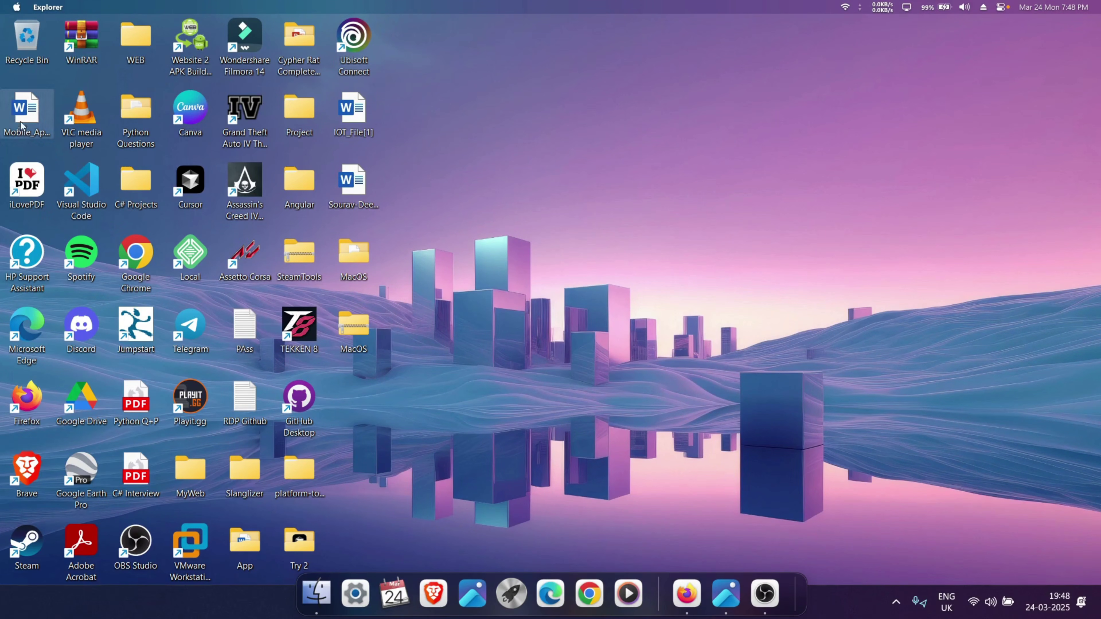
{"action": "double_click", "coordinate": [28, 180]}
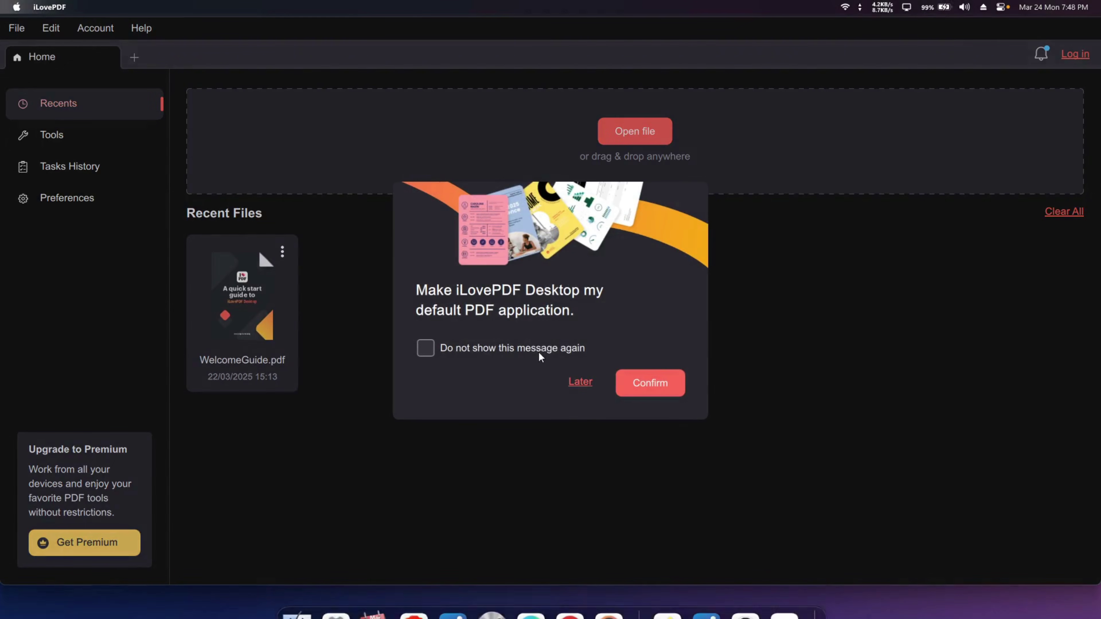
{"action": "left_click", "coordinate": [586, 382]}
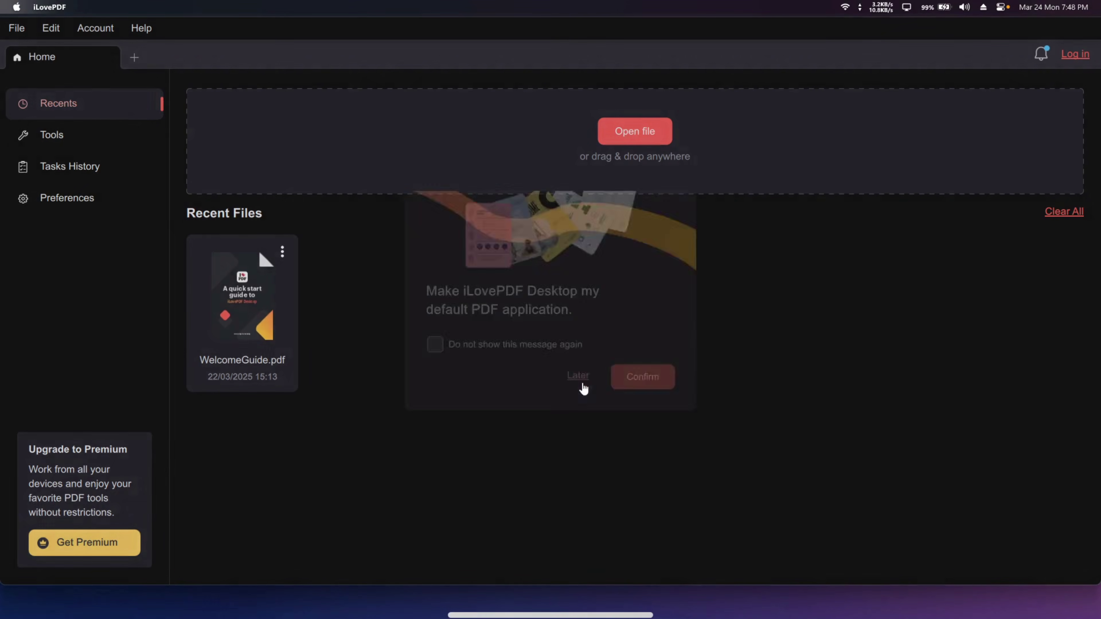
{"action": "left_click", "coordinate": [16, 27]}
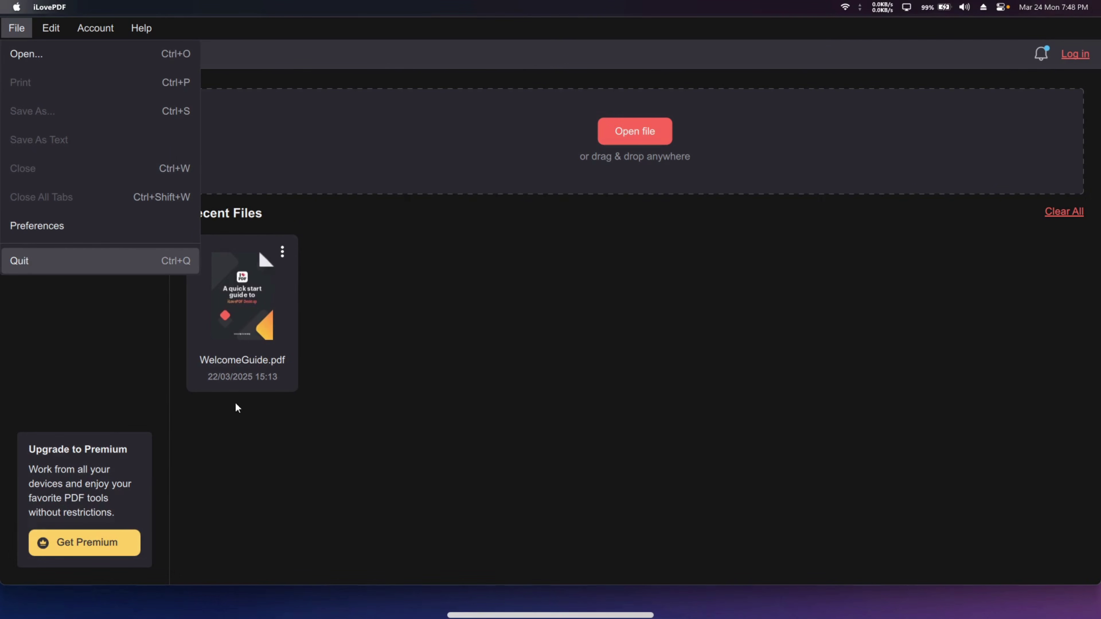
{"action": "mouse_move", "coordinate": [787, 599]}
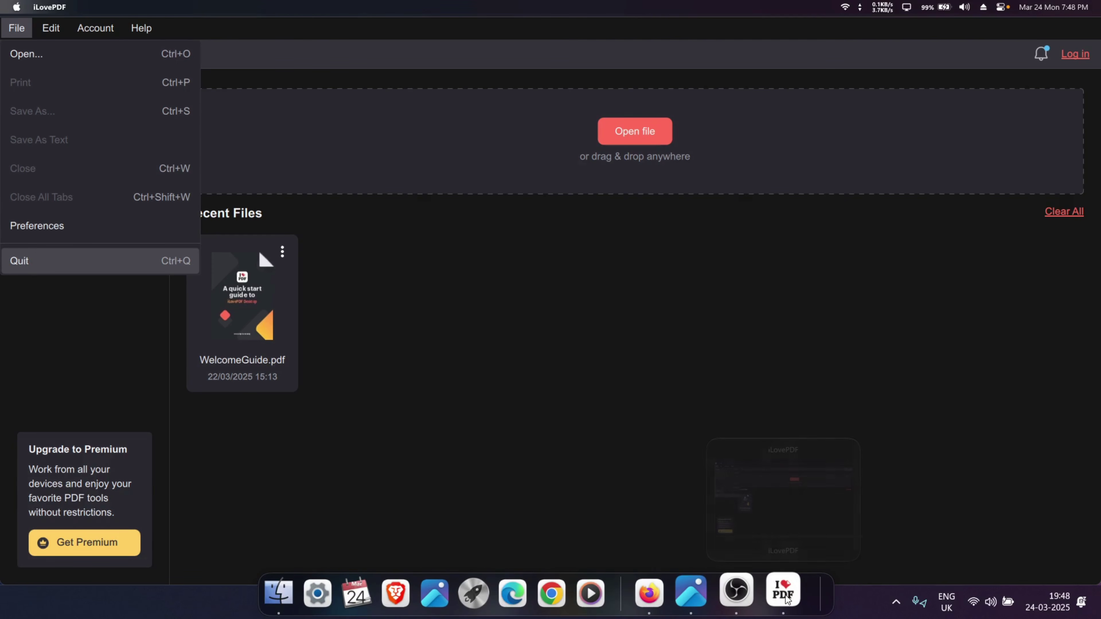
{"action": "left_click", "coordinate": [27, 260]}
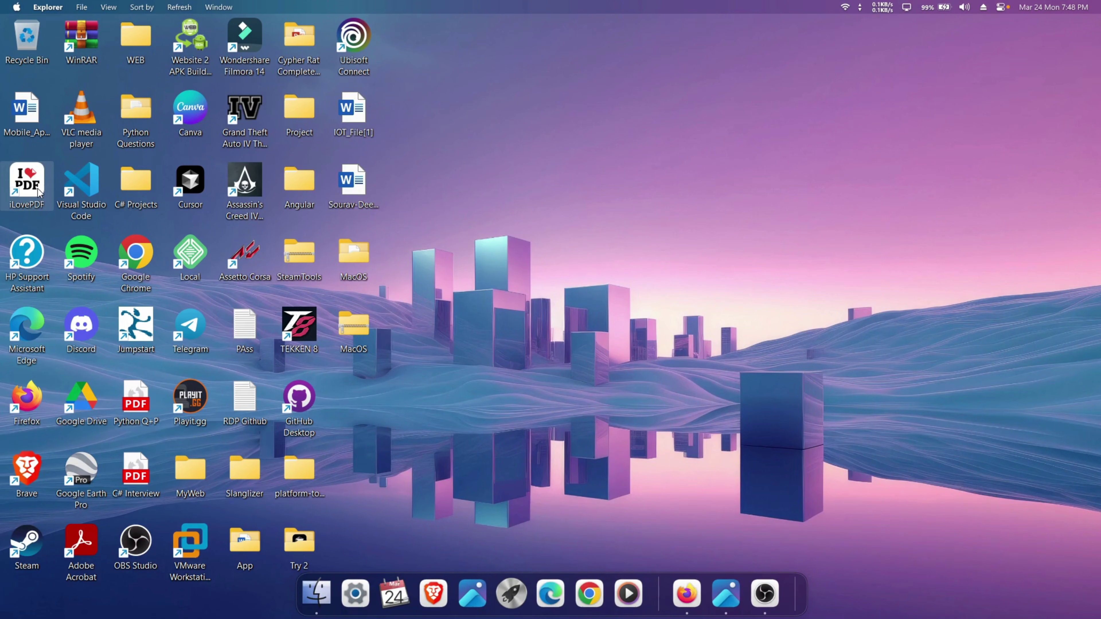
- Open iLovePDF from the desktop, postpone making it the default PDF application, and keep its icon in the dock
{"action": "double_click", "coordinate": [27, 182]}
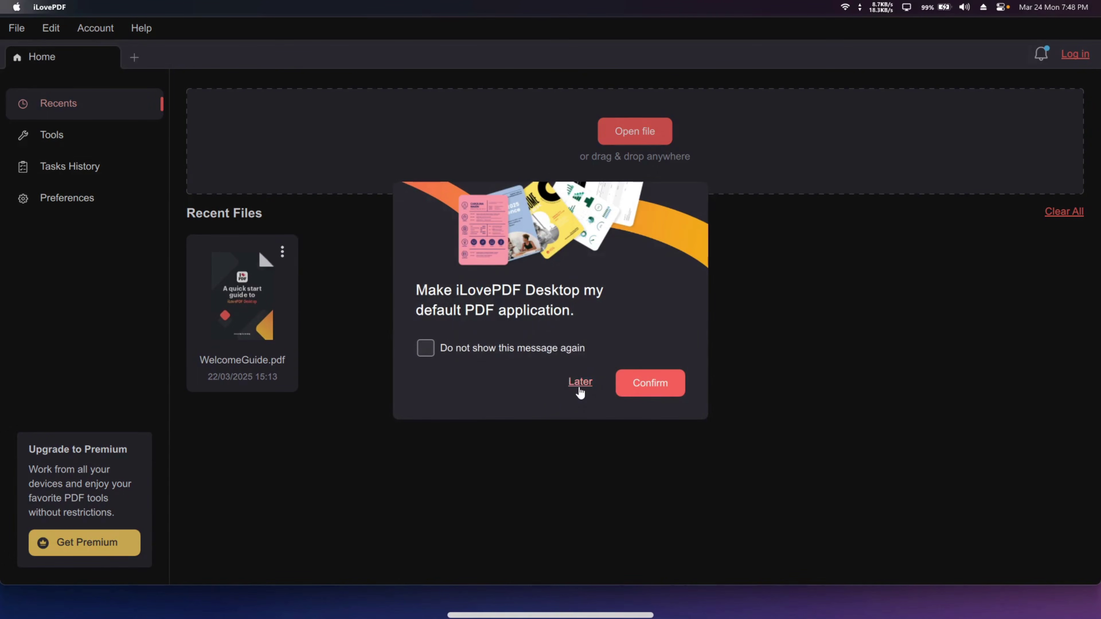
{"action": "left_click", "coordinate": [579, 381]}
{"action": "mouse_move", "coordinate": [607, 605]}
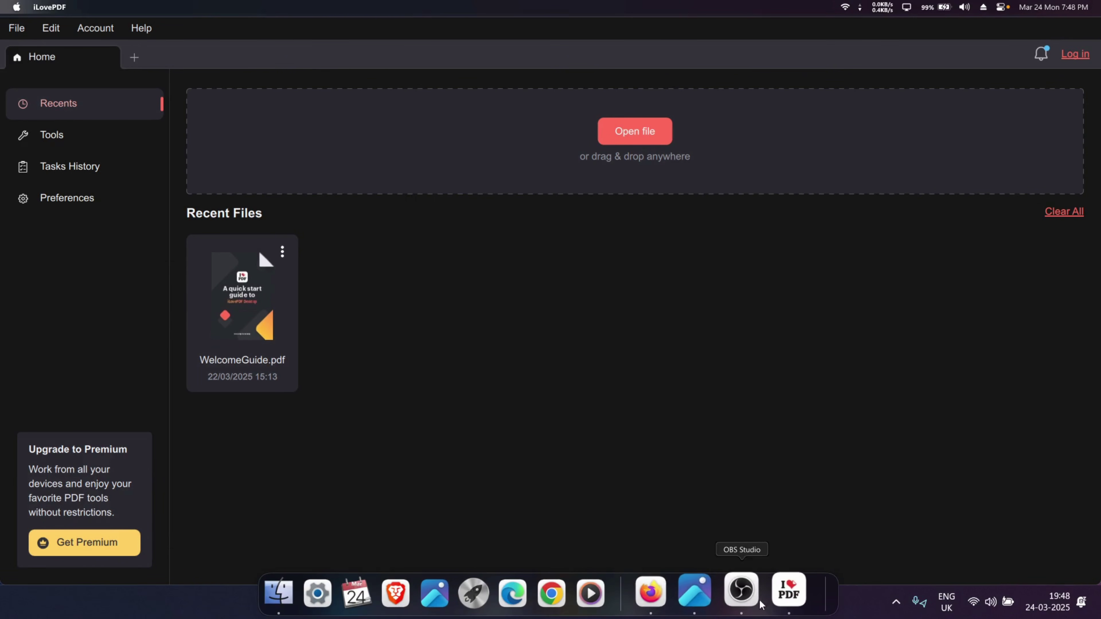
{"action": "right_click", "coordinate": [785, 591]}
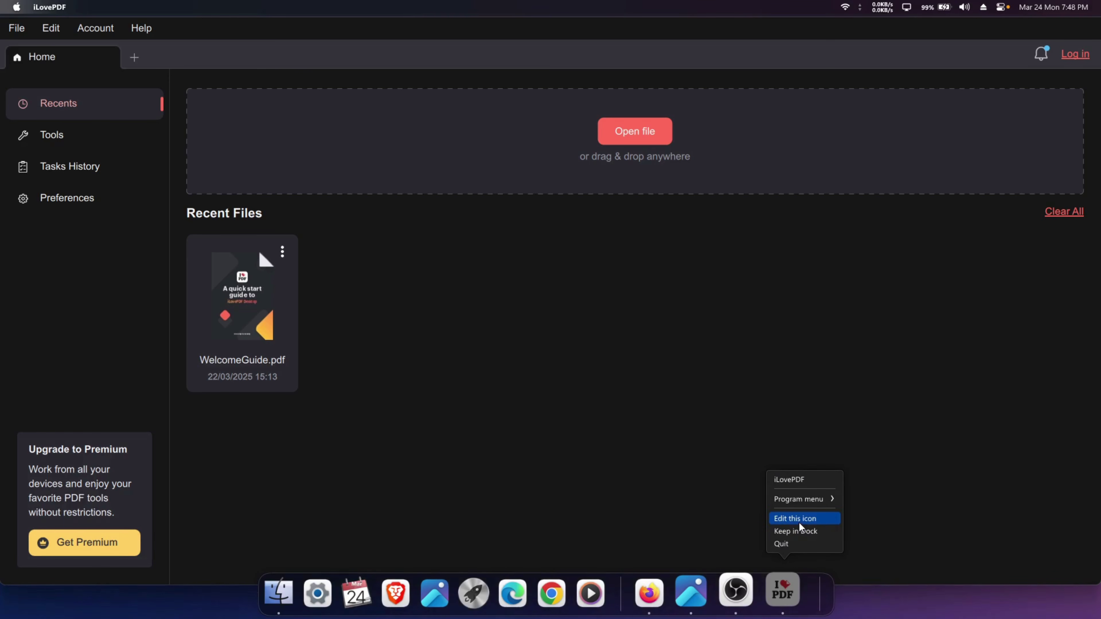
{"action": "left_click", "coordinate": [812, 533]}
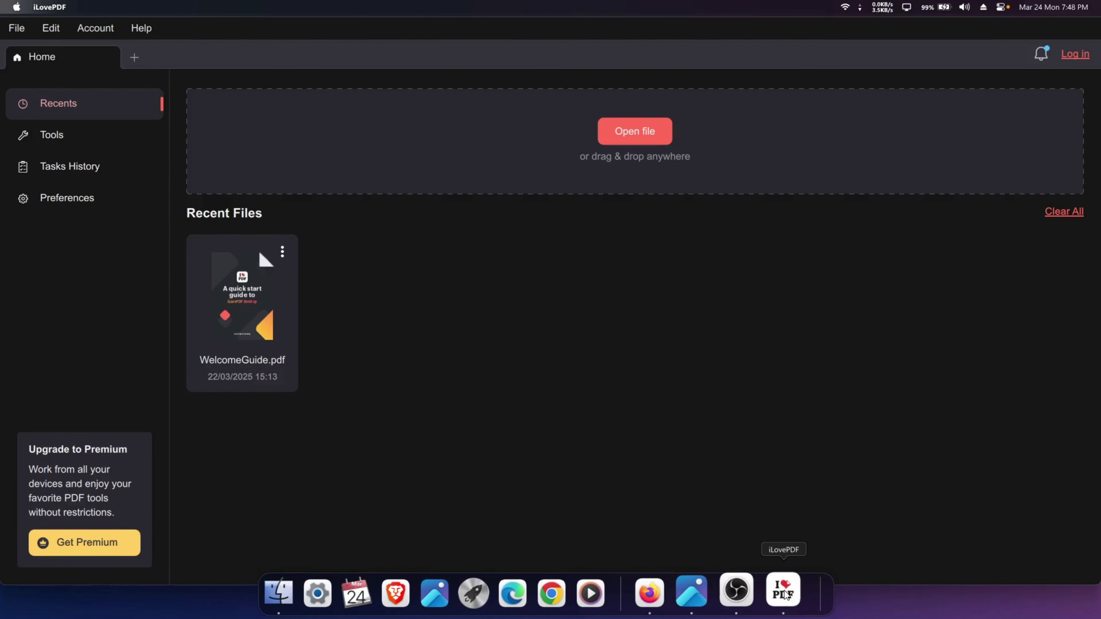
- Quit iLovePDF and move its dock icon between Chrome and the media player
{"action": "left_click", "coordinate": [16, 27]}
{"action": "left_click", "coordinate": [18, 258]}
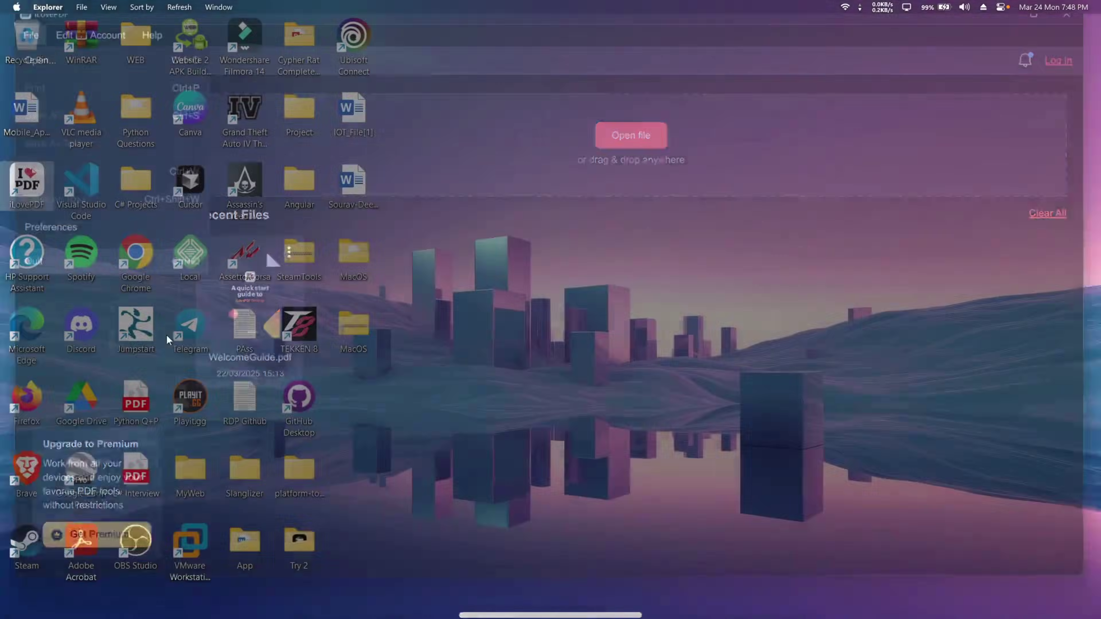
{"action": "left_click_drag", "start_coordinate": [784, 593], "coordinate": [590, 592]}
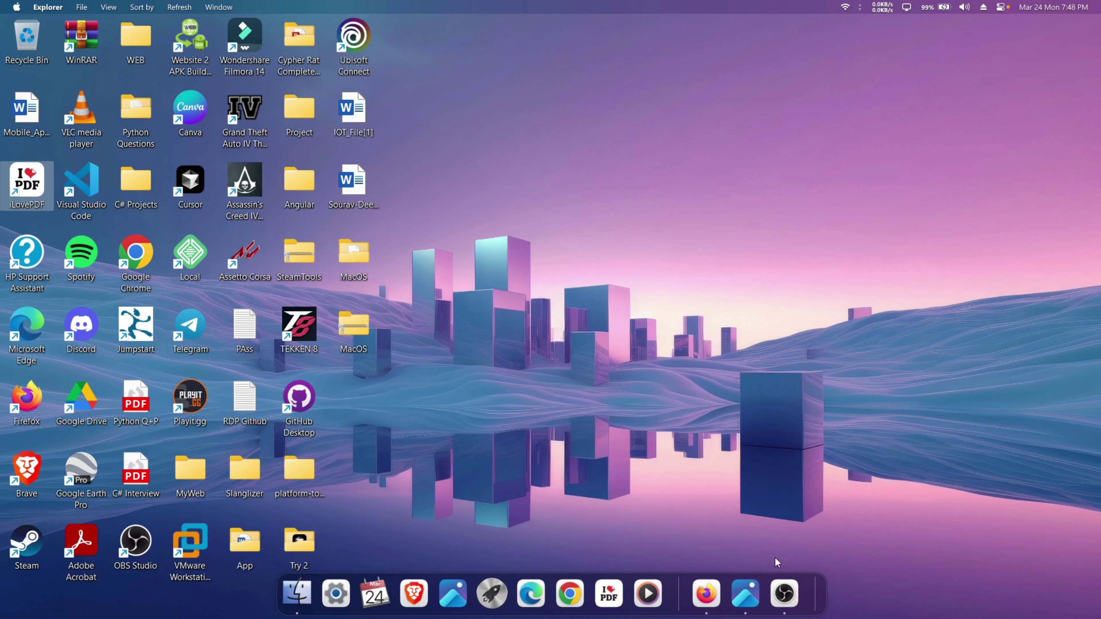
{"action": "left_click", "coordinate": [784, 591]}
{"action": "left_click", "coordinate": [783, 590]}
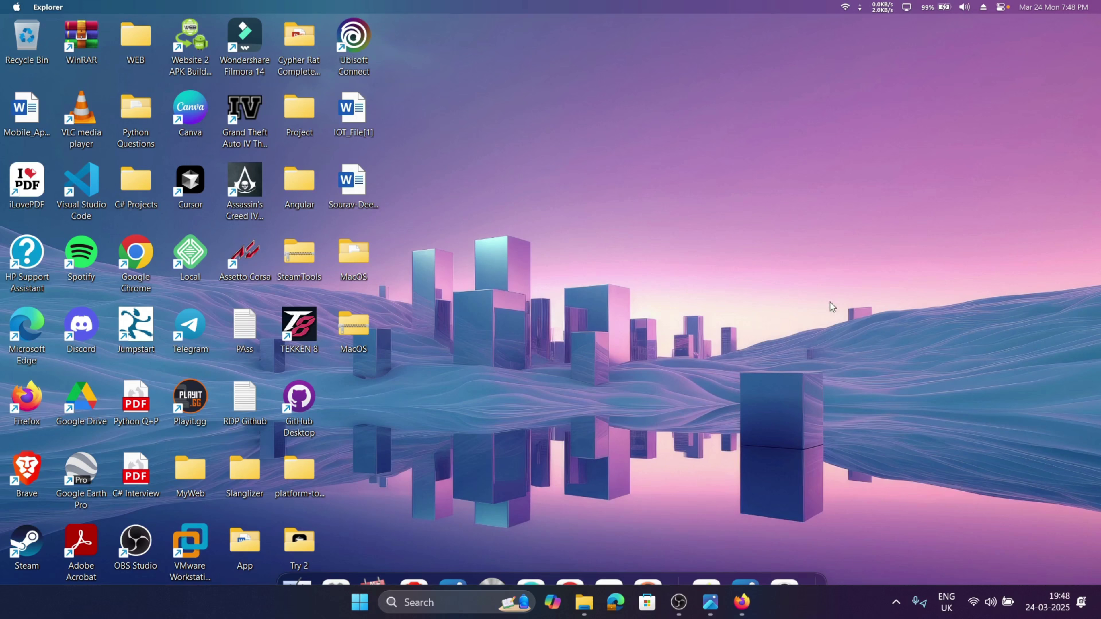
- Turn off the display of desktop icons in the desktop's view options
{"action": "right_click", "coordinate": [534, 139]}
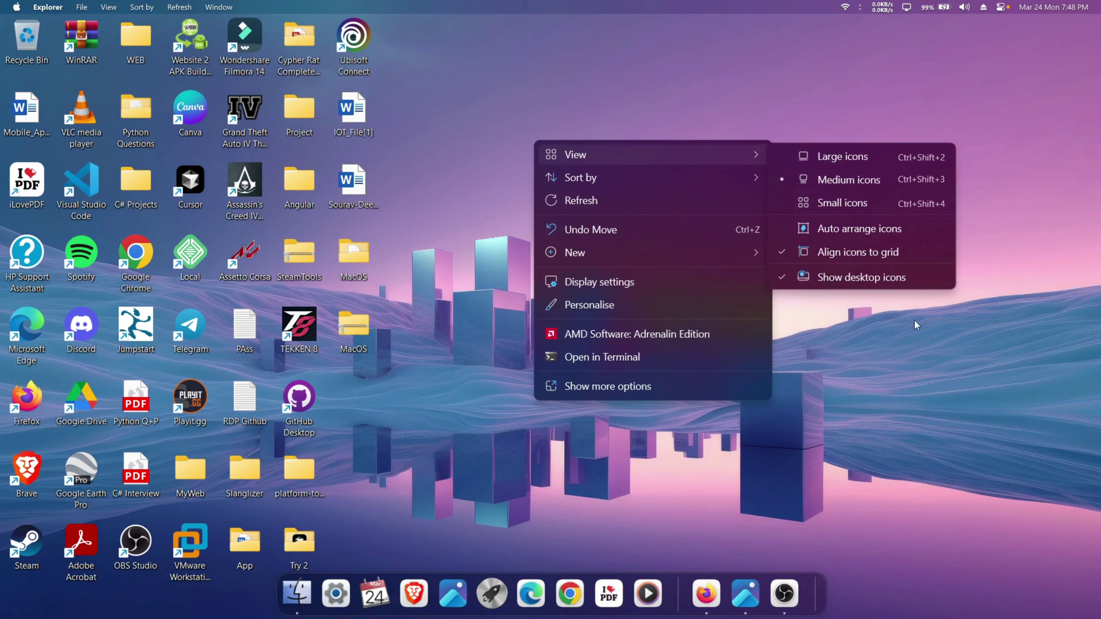
{"action": "left_click", "coordinate": [850, 275]}
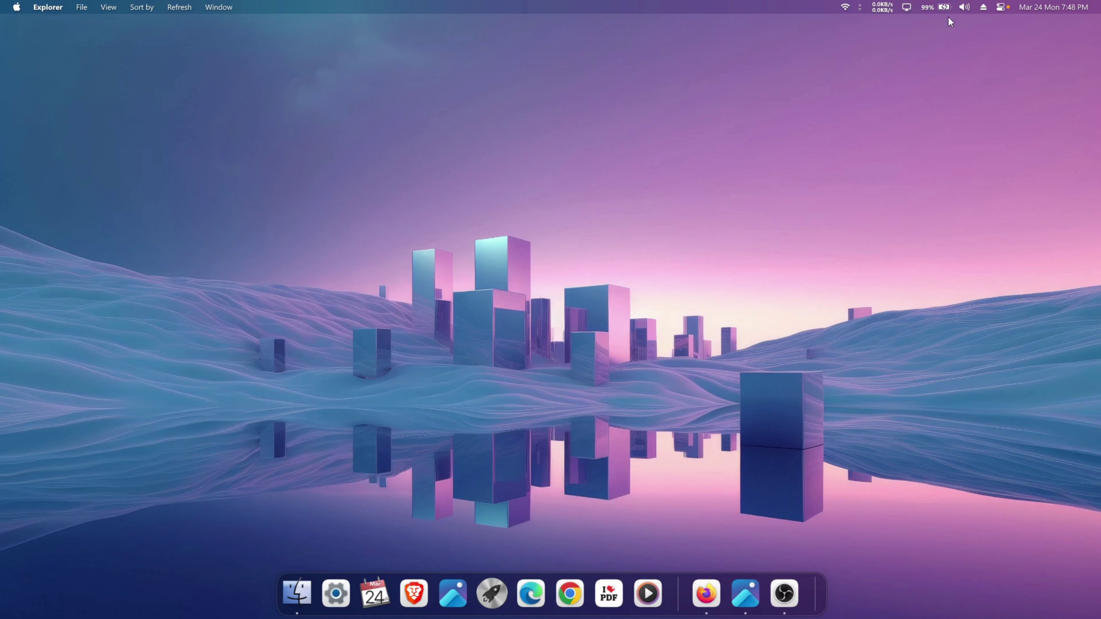
{"action": "left_click", "coordinate": [938, 5]}
{"action": "left_click", "coordinate": [836, 110]}
- Open the MacOS folder that holds the Rainmeter installer in File Explorer
{"action": "left_click", "coordinate": [303, 611]}
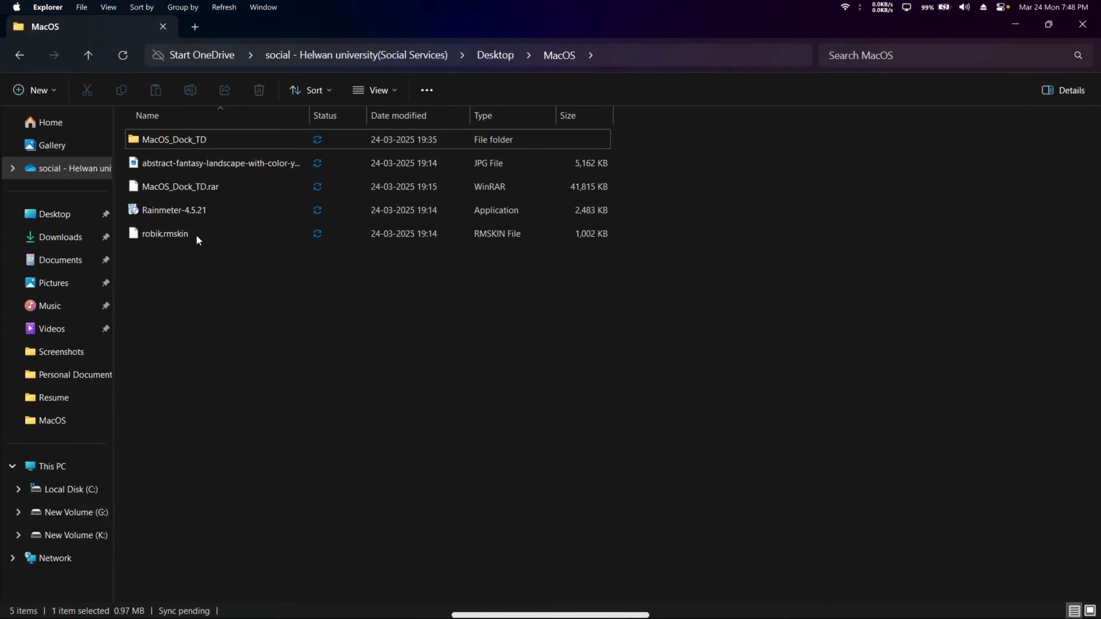
{"action": "left_click_drag", "start_coordinate": [197, 244], "coordinate": [246, 128]}
{"action": "left_click", "coordinate": [273, 377]}
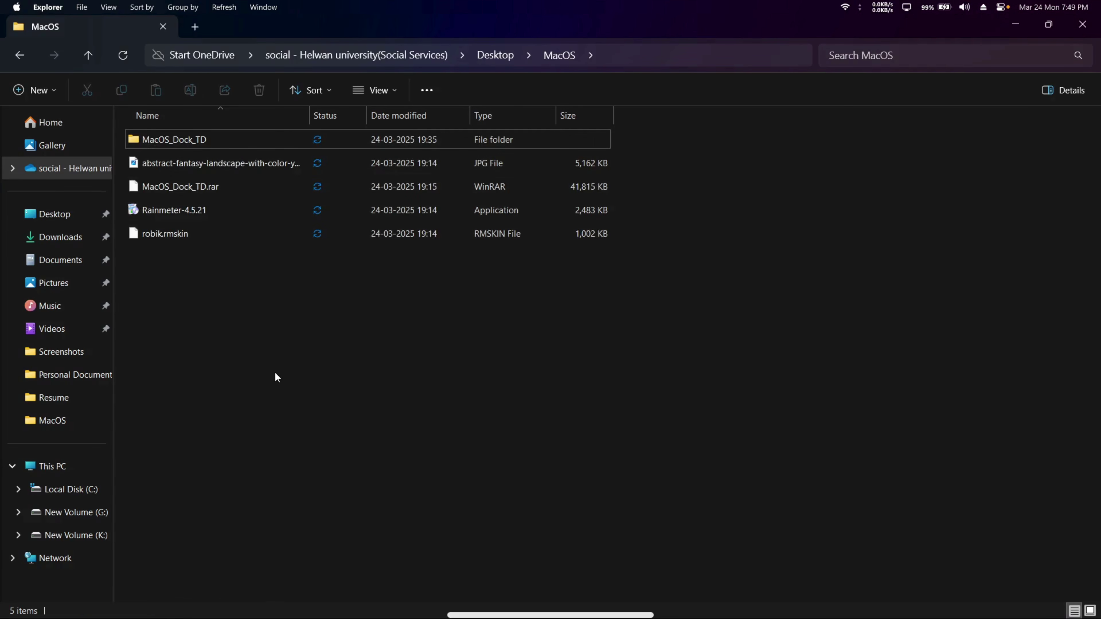
{"action": "left_click_drag", "start_coordinate": [1090, 404], "coordinate": [358, 133]}
{"action": "left_click", "coordinate": [225, 250]}
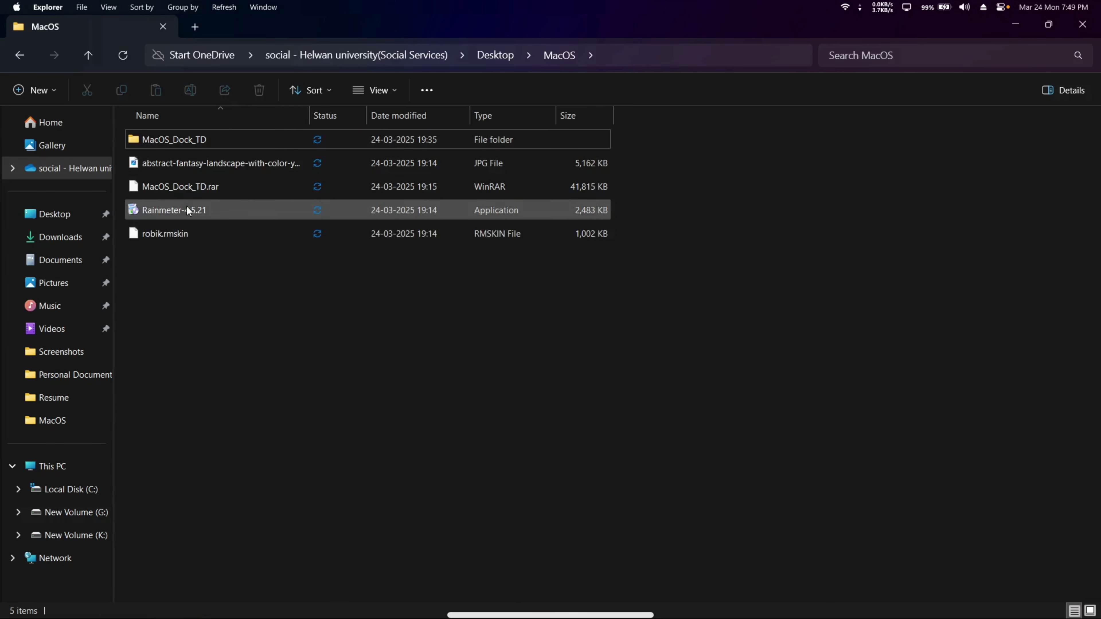
- Install Rainmeter 4.5.21 in English with the standard installation, run it, and minimize the folder window
{"action": "double_click", "coordinate": [236, 208]}
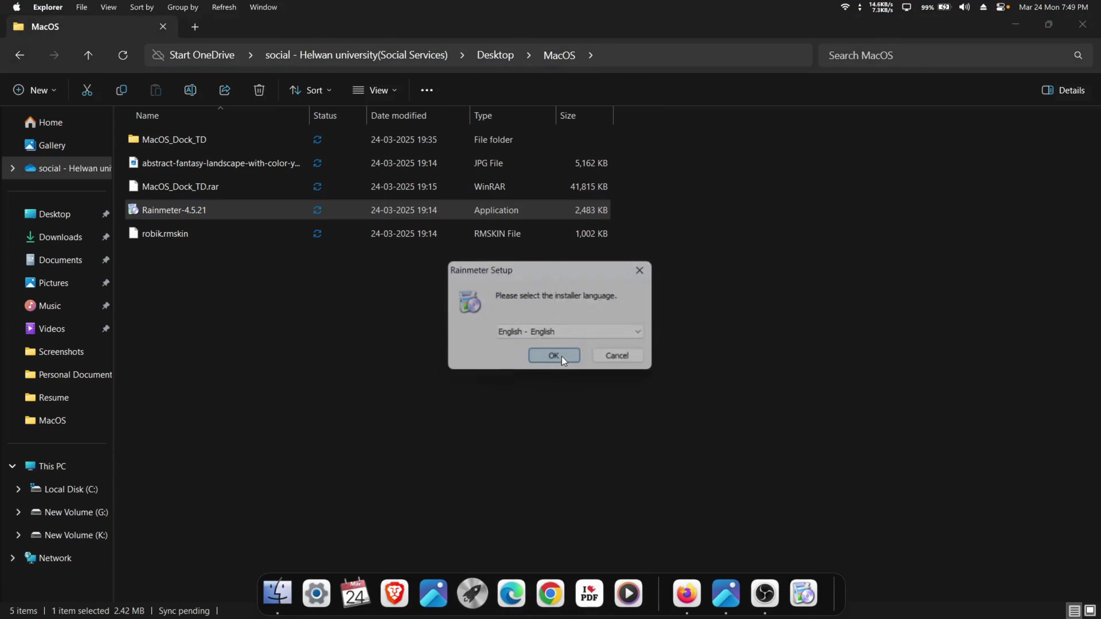
{"action": "left_click", "coordinate": [562, 356]}
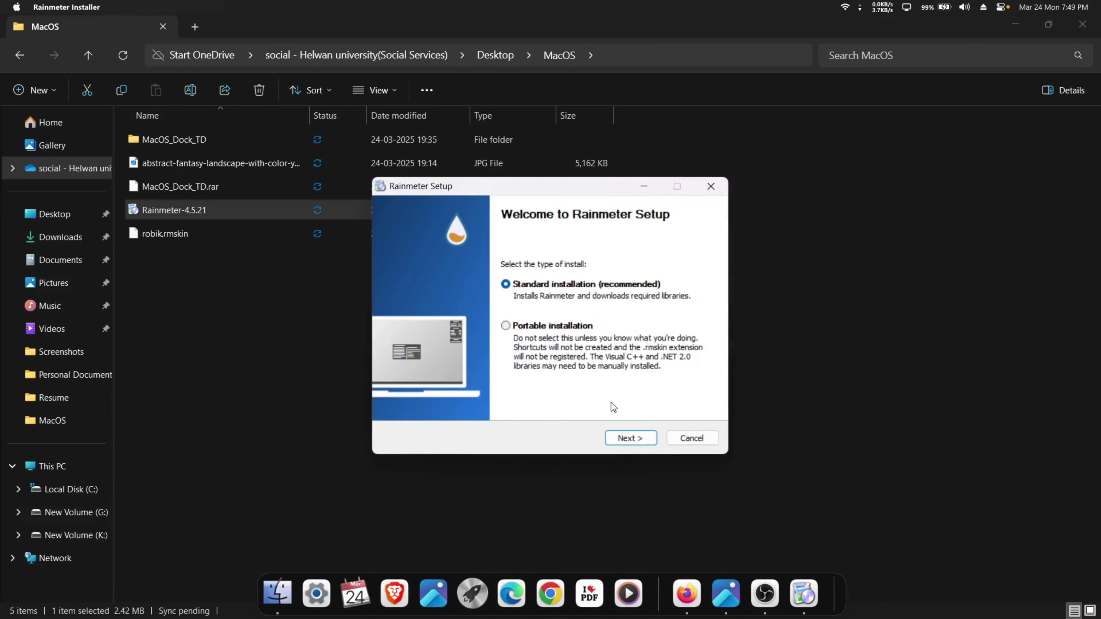
{"action": "left_click", "coordinate": [623, 439]}
{"action": "left_click", "coordinate": [632, 436]}
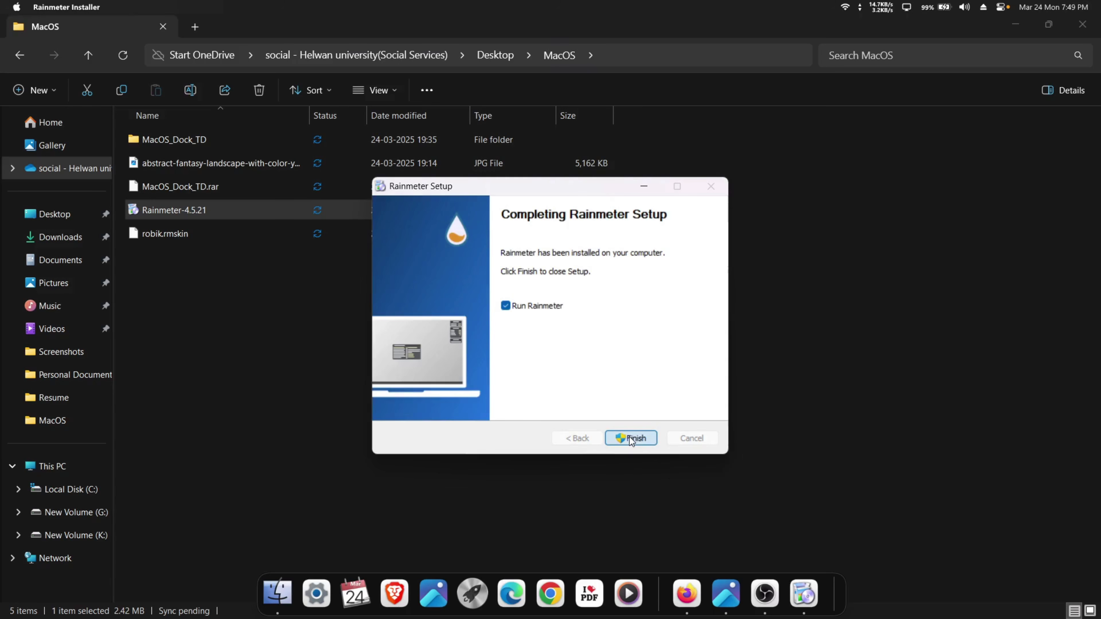
{"action": "left_click", "coordinate": [630, 438]}
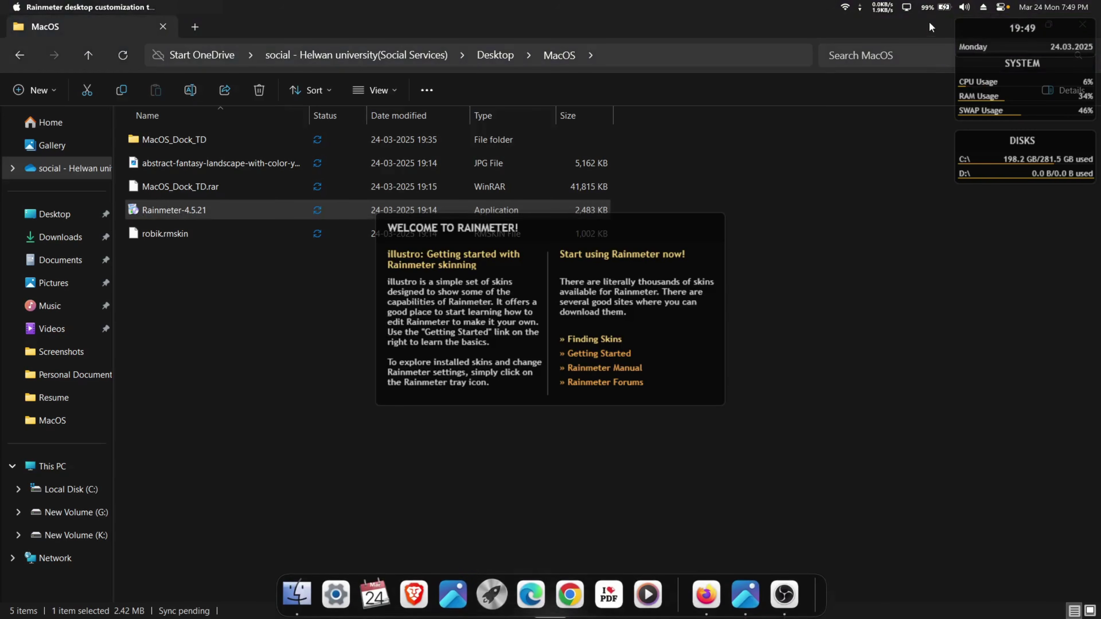
{"action": "left_click_drag", "start_coordinate": [1016, 25], "coordinate": [879, 55]}
{"action": "left_click", "coordinate": [961, 46]}
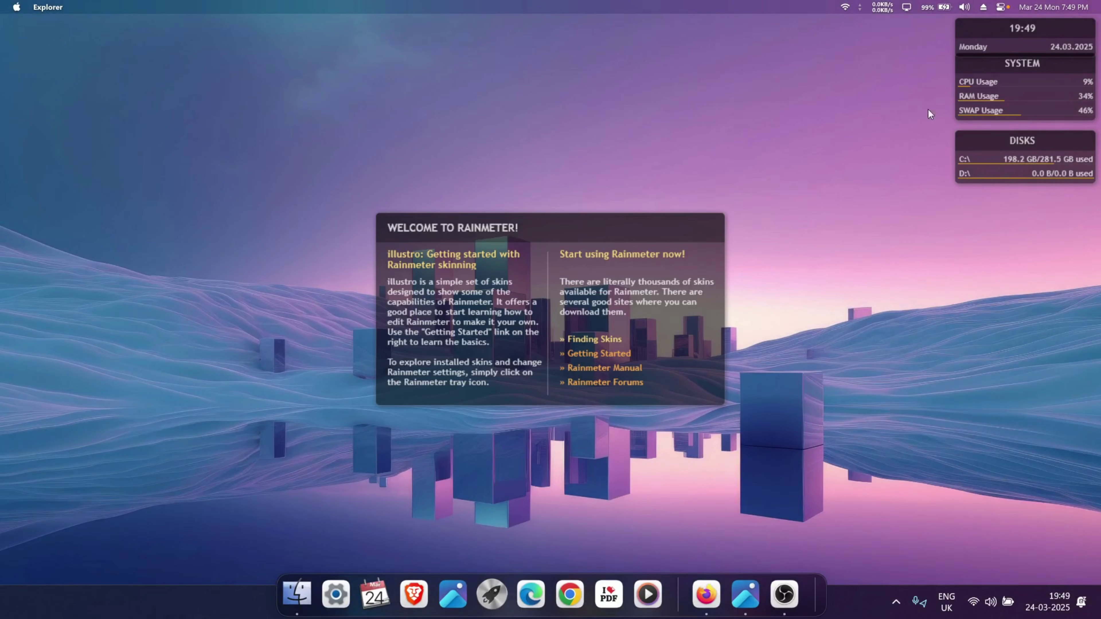
- Reposition Rainmeter's default Welcome, clock, System and Disks skins on the desktop
{"action": "left_click_drag", "start_coordinate": [525, 230], "coordinate": [488, 139]}
{"action": "left_click_drag", "start_coordinate": [1057, 40], "coordinate": [819, 111]}
{"action": "left_click_drag", "start_coordinate": [1010, 78], "coordinate": [902, 124]}
{"action": "left_click_drag", "start_coordinate": [1021, 145], "coordinate": [978, 259]}
{"action": "left_click_drag", "start_coordinate": [950, 102], "coordinate": [1008, 70]}
{"action": "left_click_drag", "start_coordinate": [818, 102], "coordinate": [856, 85]}
{"action": "left_click_drag", "start_coordinate": [1014, 81], "coordinate": [1049, 100]}
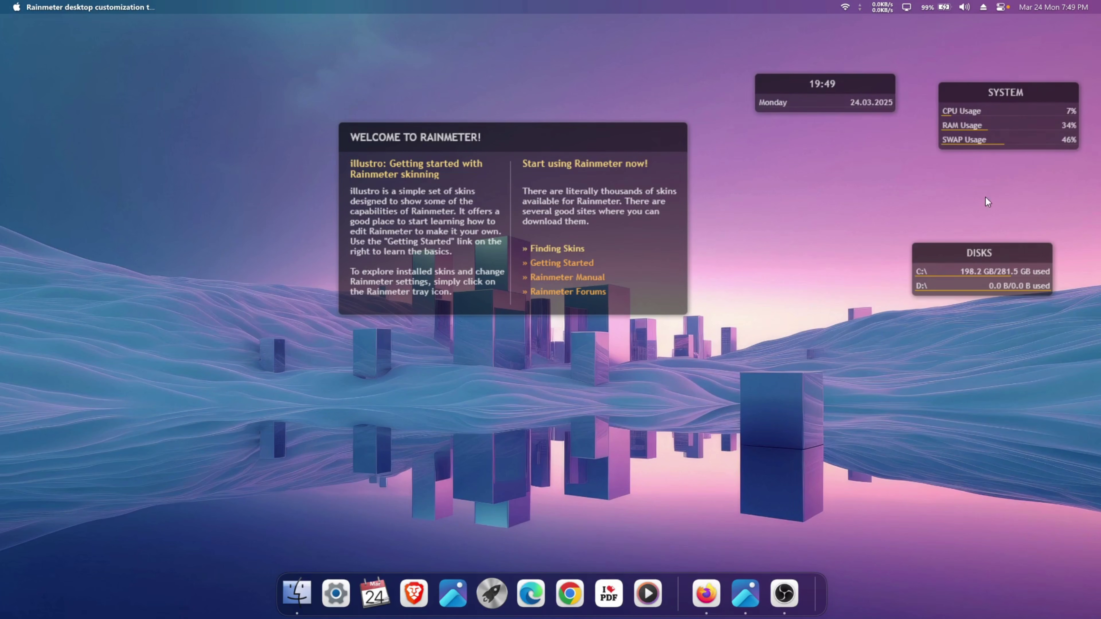
{"action": "left_click_drag", "start_coordinate": [994, 261], "coordinate": [1013, 228]}
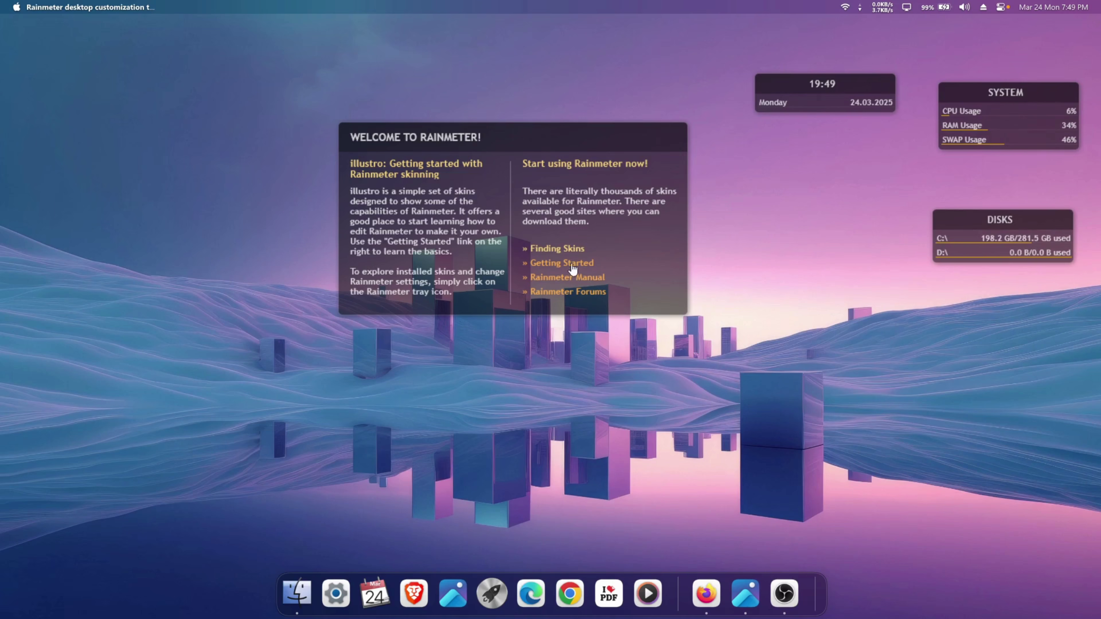
{"action": "left_click_drag", "start_coordinate": [371, 182], "coordinate": [271, 200]}
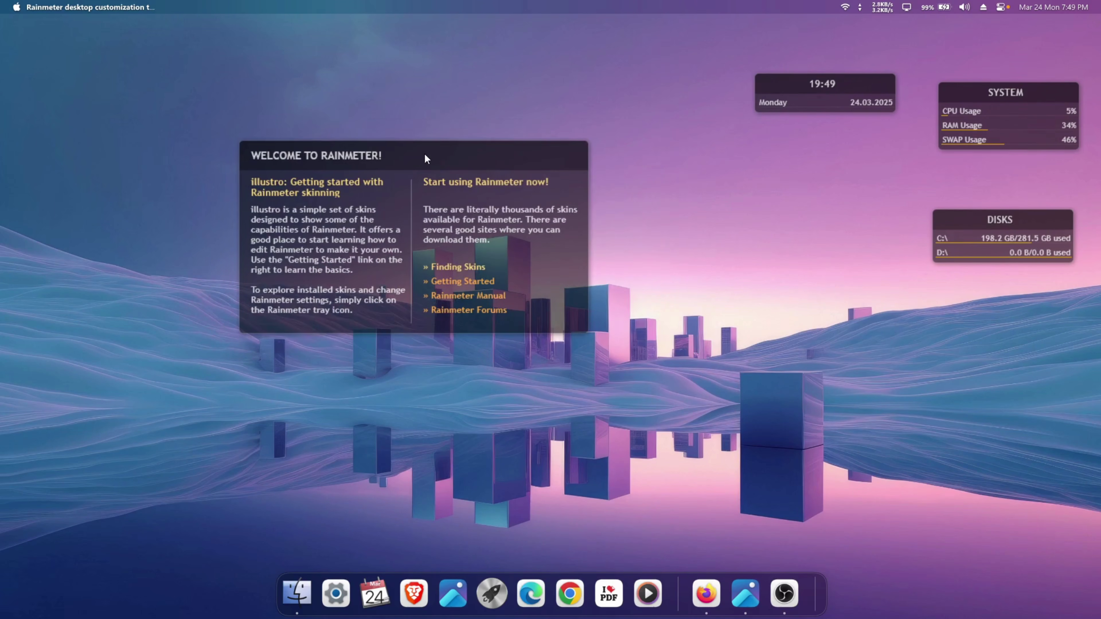
- Unload the default illustro Welcome, clock, Disks and System skins from the desktop
{"action": "right_click", "coordinate": [426, 153]}
{"action": "left_click", "coordinate": [477, 322]}
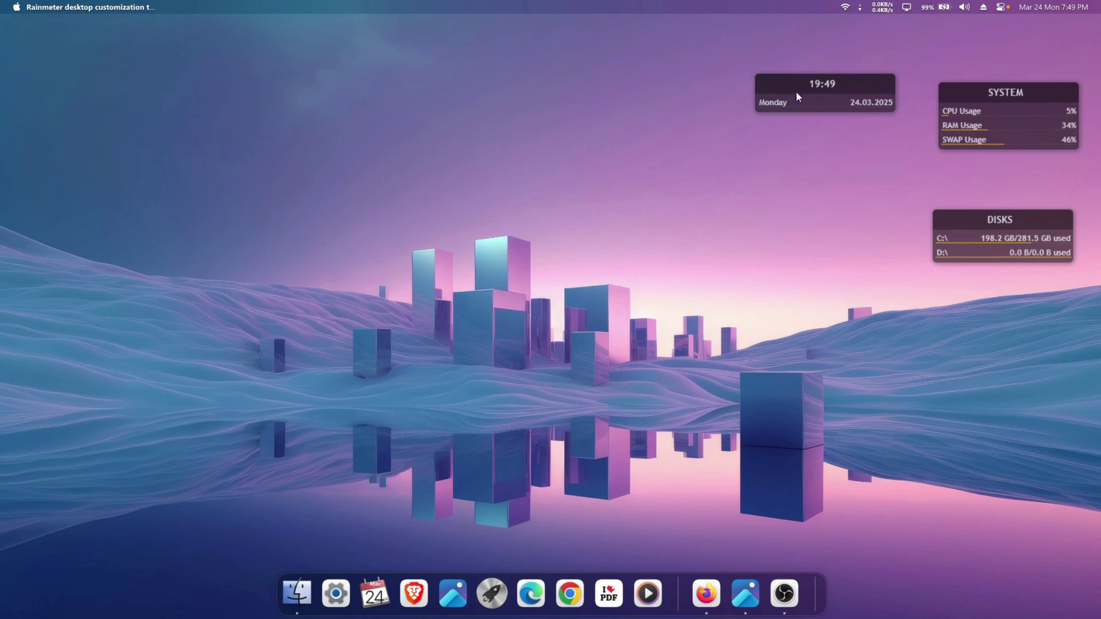
{"action": "right_click", "coordinate": [803, 85]}
{"action": "left_click", "coordinate": [855, 244]}
{"action": "right_click", "coordinate": [969, 224]}
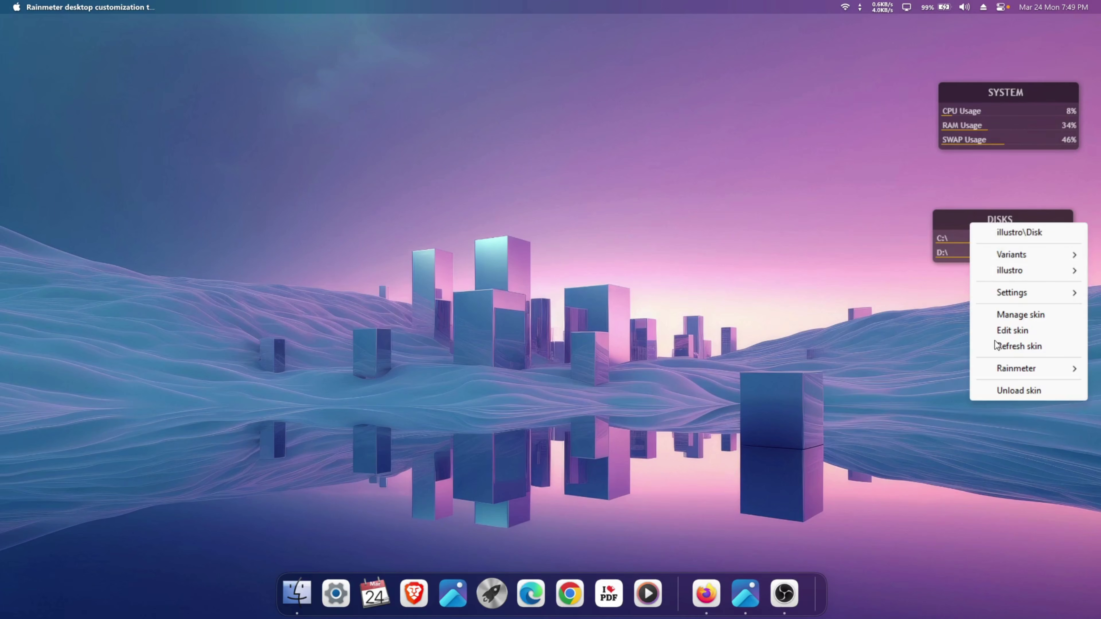
{"action": "left_click", "coordinate": [1017, 391]}
{"action": "right_click", "coordinate": [980, 93]}
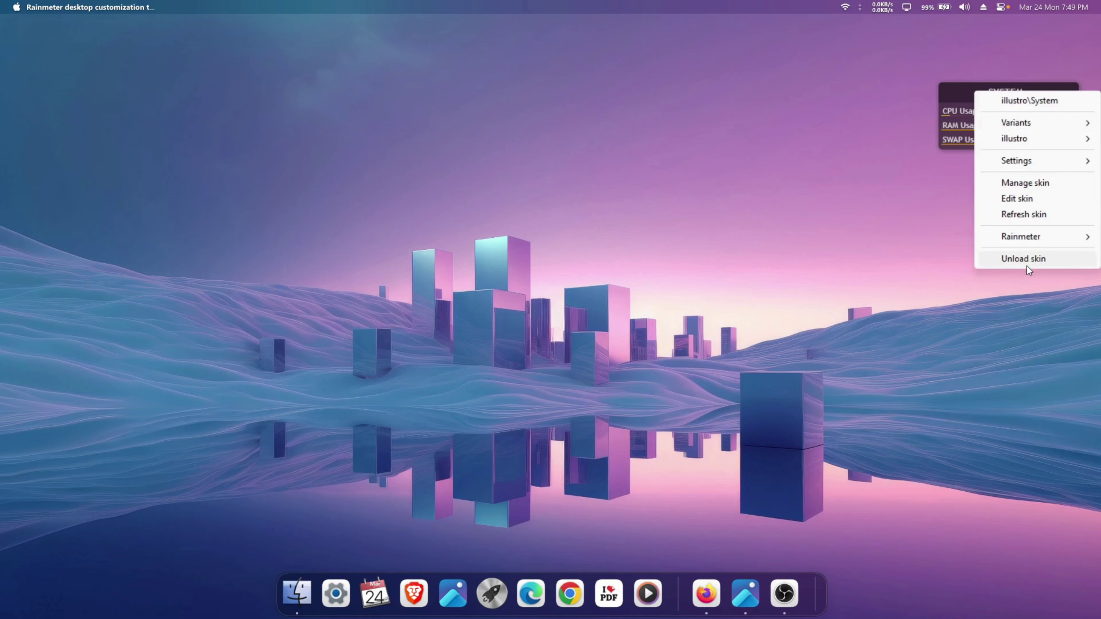
{"action": "left_click", "coordinate": [1010, 260]}
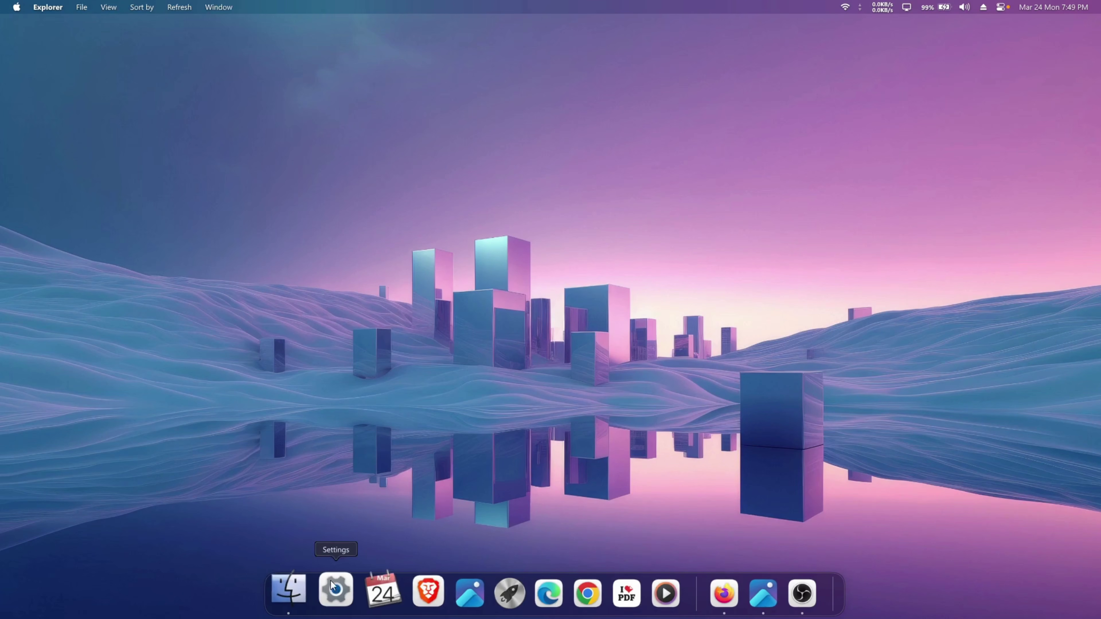
- Reopen the MacOS folder and install the robik.rmskin skin package
{"action": "left_click", "coordinate": [297, 594]}
{"action": "left_click", "coordinate": [199, 301]}
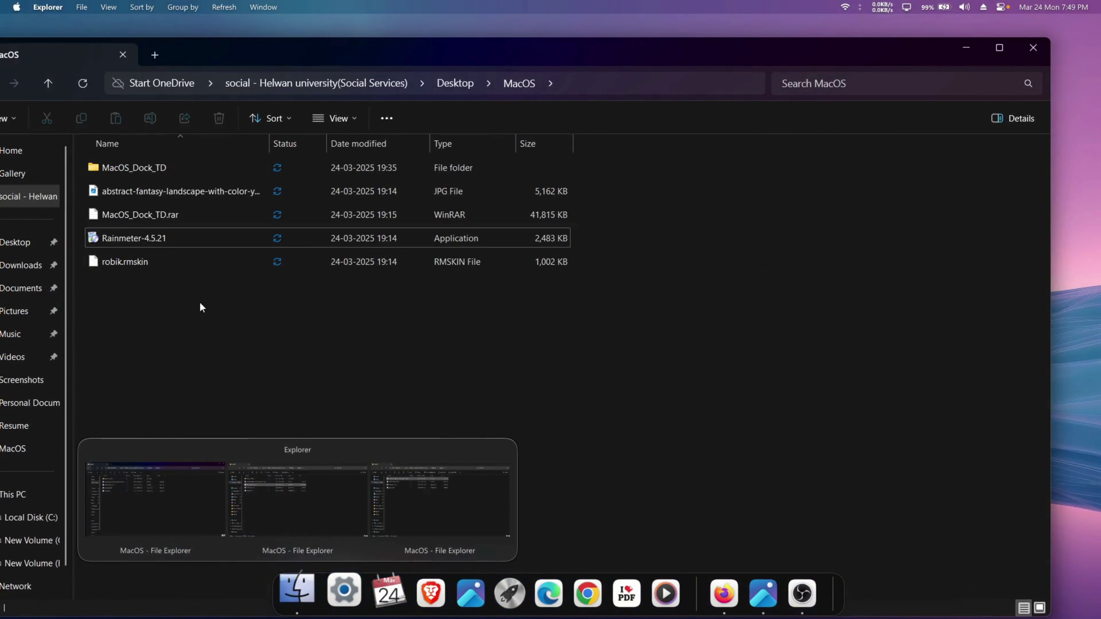
{"action": "left_click", "coordinate": [136, 265]}
{"action": "left_click", "coordinate": [136, 286]}
{"action": "double_click", "coordinate": [154, 259]}
{"action": "left_click", "coordinate": [599, 457]}
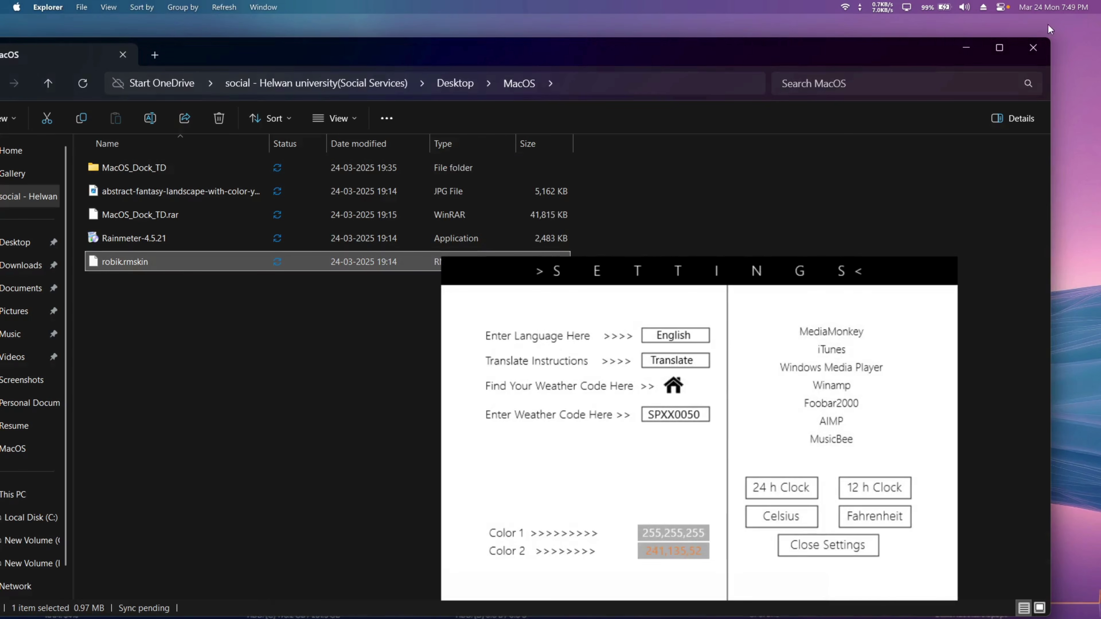
- Minimize the folder window, then move the skin's Settings panel to the left half of the desktop and the clock to the upper right
{"action": "left_click", "coordinate": [966, 48]}
{"action": "left_click_drag", "start_coordinate": [650, 277], "coordinate": [408, 131]}
{"action": "left_click_drag", "start_coordinate": [557, 126], "coordinate": [419, 143]}
{"action": "left_click_drag", "start_coordinate": [713, 345], "coordinate": [792, 123]}
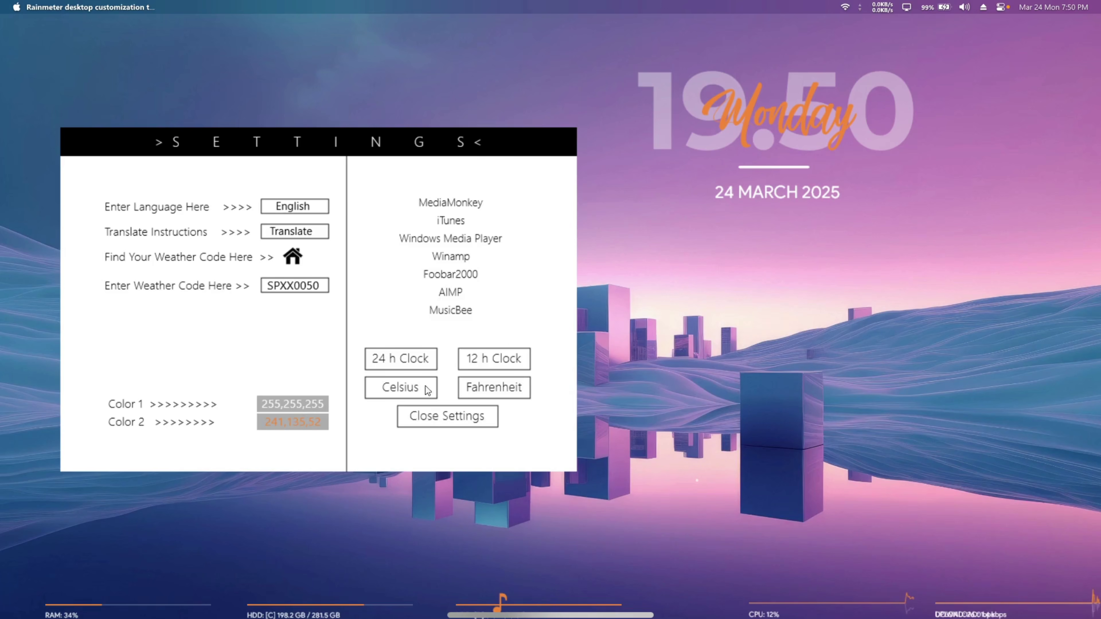
- Unload the Robik RAM and Disk C skins from the desktop
{"action": "right_click", "coordinate": [155, 606]}
{"action": "left_click", "coordinate": [201, 594]}
{"action": "right_click", "coordinate": [288, 607]}
{"action": "left_click", "coordinate": [314, 597]}
{"action": "right_click", "coordinate": [540, 601]}
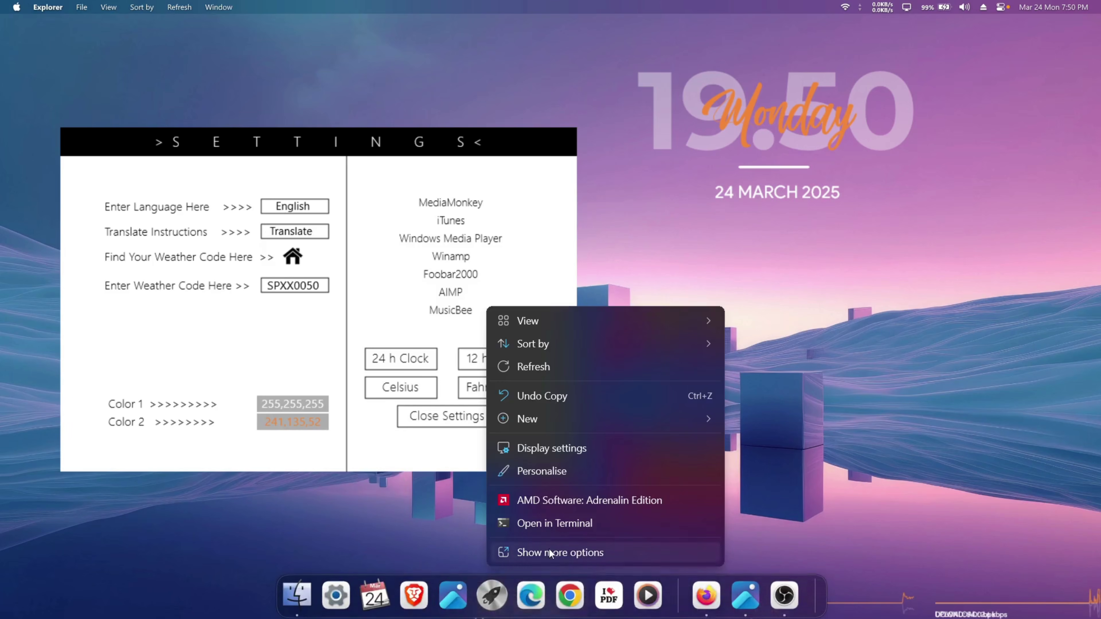
- Unload the Robik Upload and CPU skins from the desktop
{"action": "right_click", "coordinate": [982, 609]}
{"action": "left_click", "coordinate": [1027, 593]}
{"action": "right_click", "coordinate": [847, 605]}
{"action": "left_click", "coordinate": [886, 593]}
{"action": "right_click", "coordinate": [989, 597]}
{"action": "left_click", "coordinate": [999, 594]}
- Dismiss the menus opened over the dock and unload the Robik Download skin
{"action": "right_click", "coordinate": [601, 593]}
{"action": "mouse_move", "coordinate": [576, 603]}
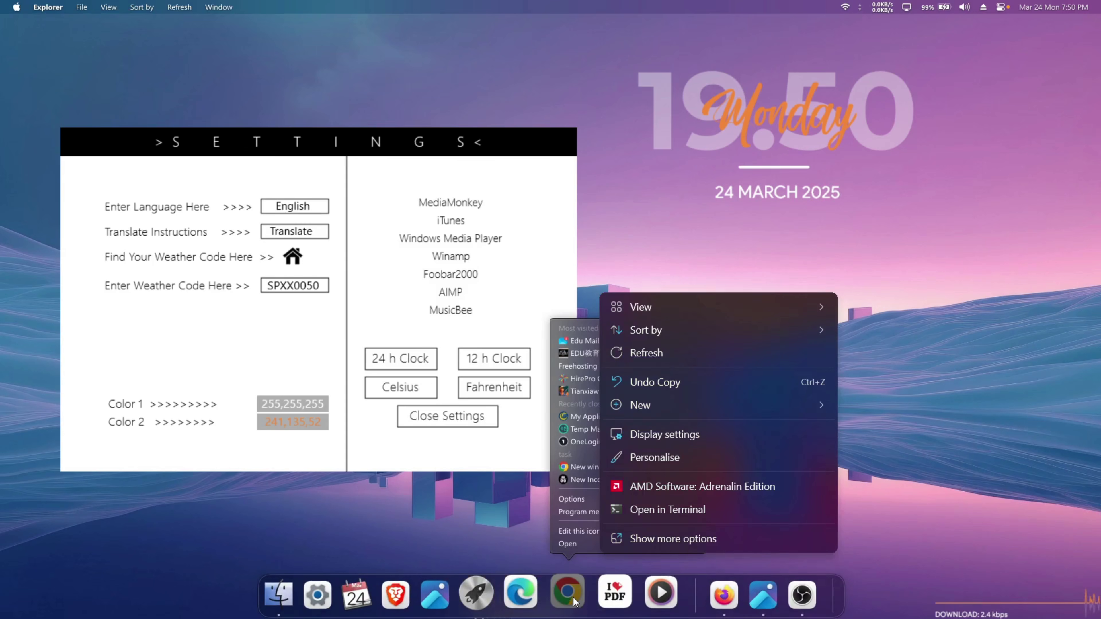
{"action": "left_click", "coordinate": [412, 554]}
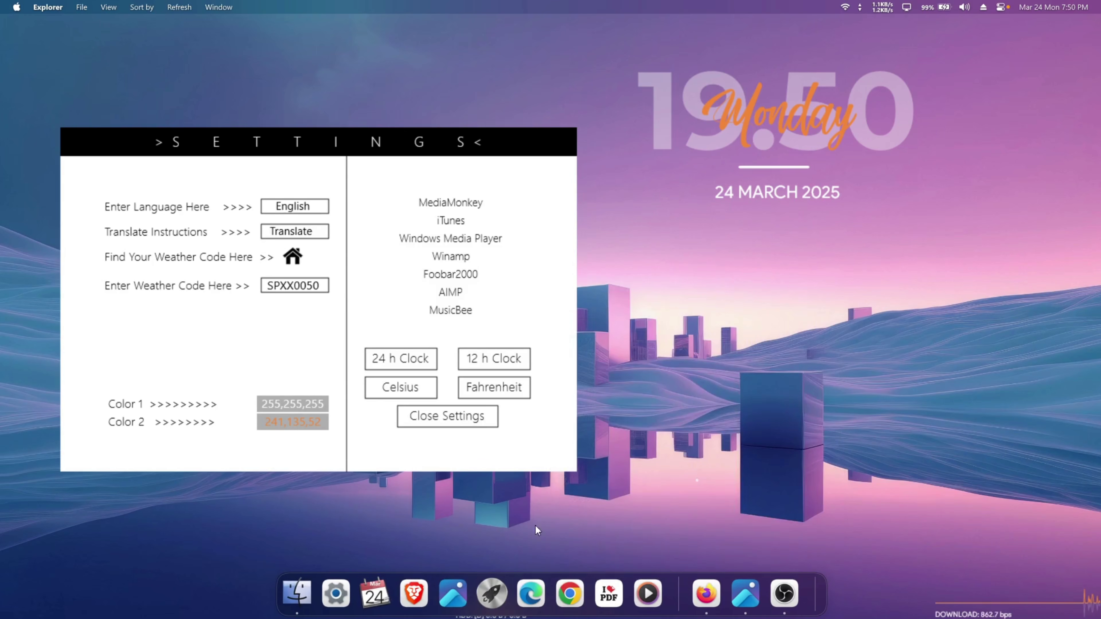
{"action": "right_click", "coordinate": [1018, 615]}
{"action": "left_click", "coordinate": [997, 592]}
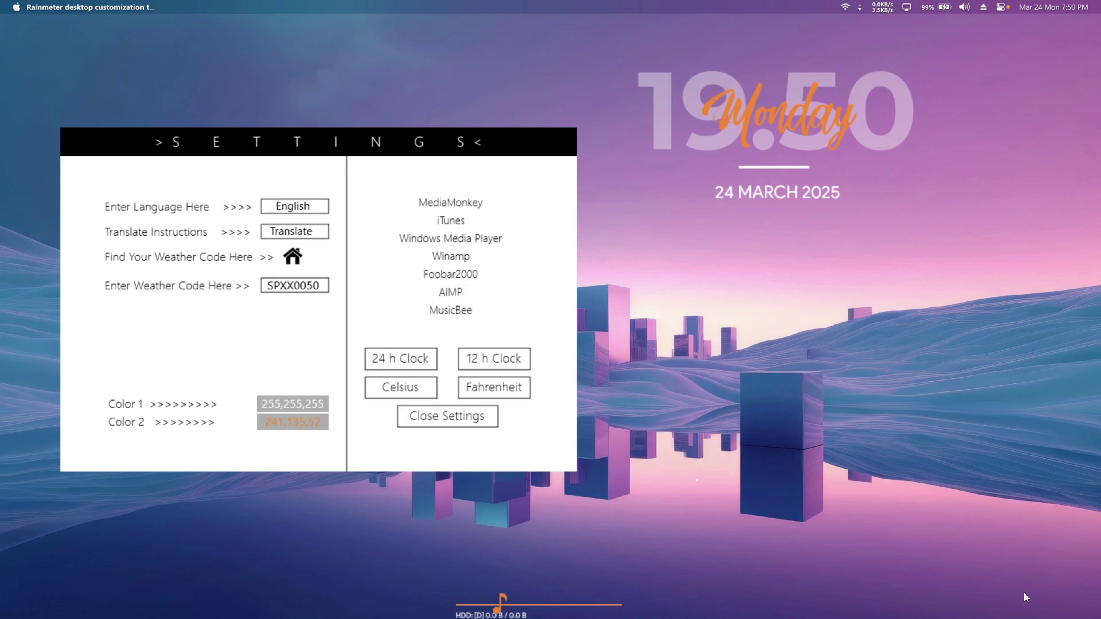
- Open the Rainmeter manager, unload the Robik Song Info skin, and close the manager
{"action": "right_click", "coordinate": [631, 610]}
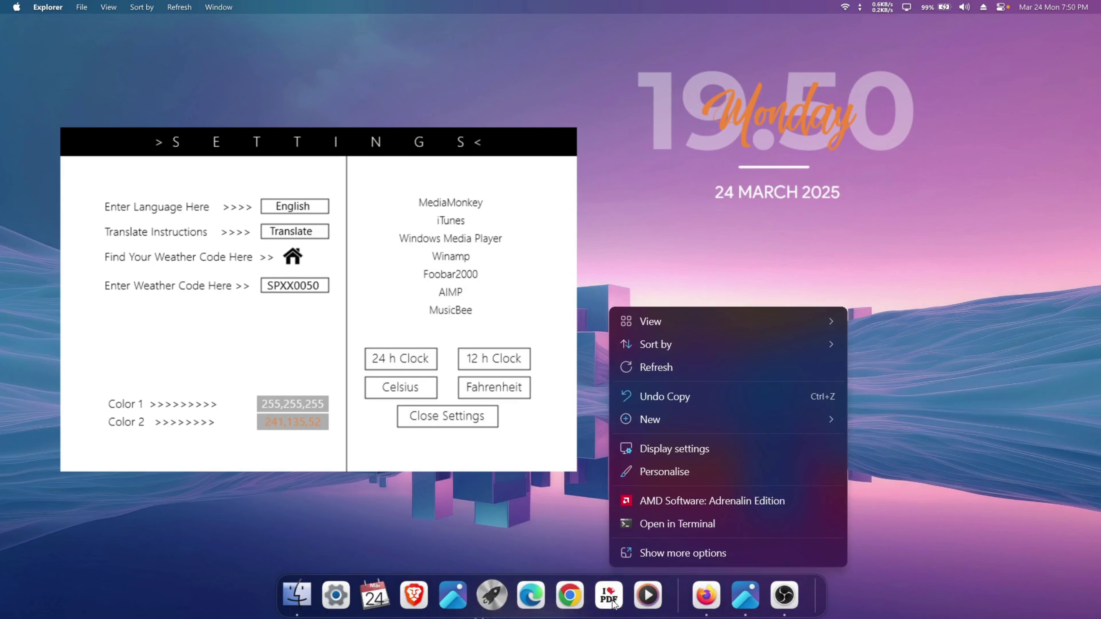
{"action": "left_click", "coordinate": [949, 612]}
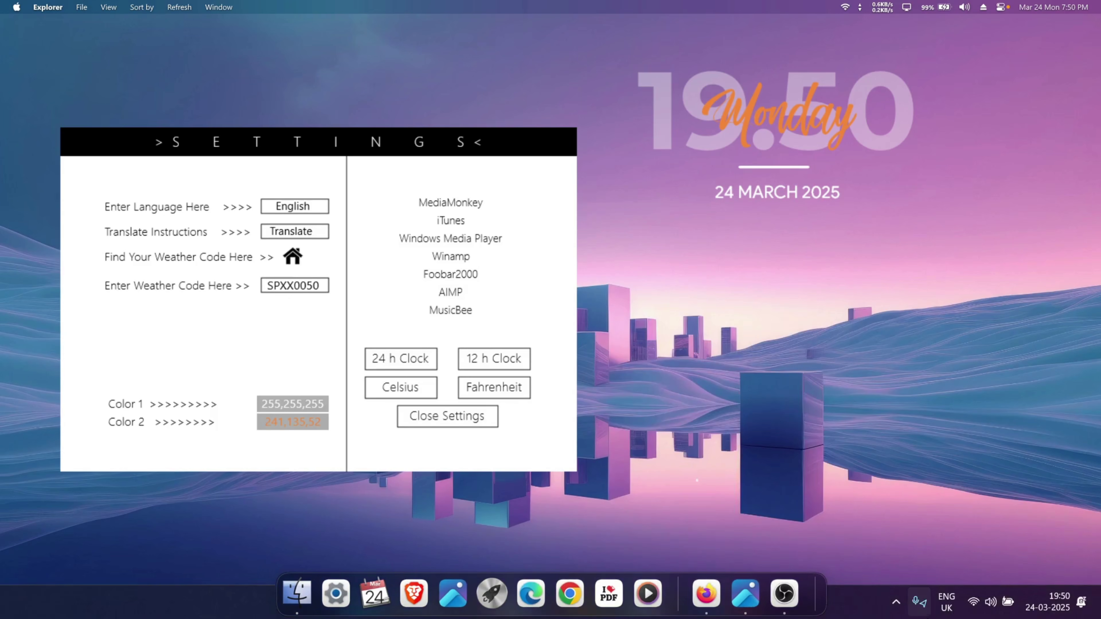
{"action": "left_click", "coordinate": [896, 602]}
{"action": "left_click", "coordinate": [839, 530]}
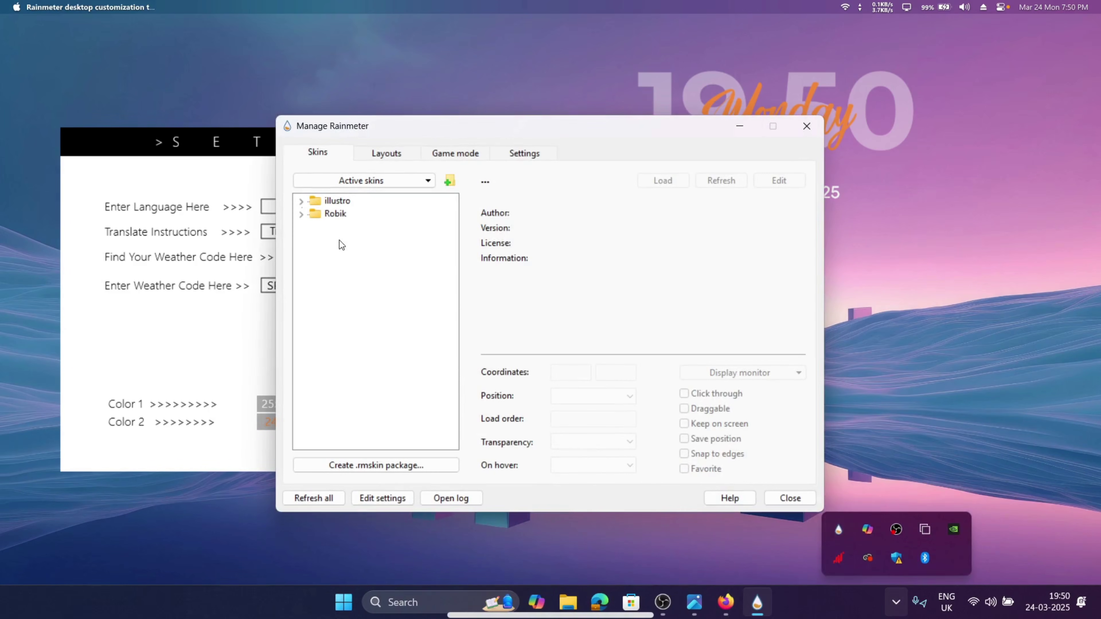
{"action": "left_click", "coordinate": [302, 213]}
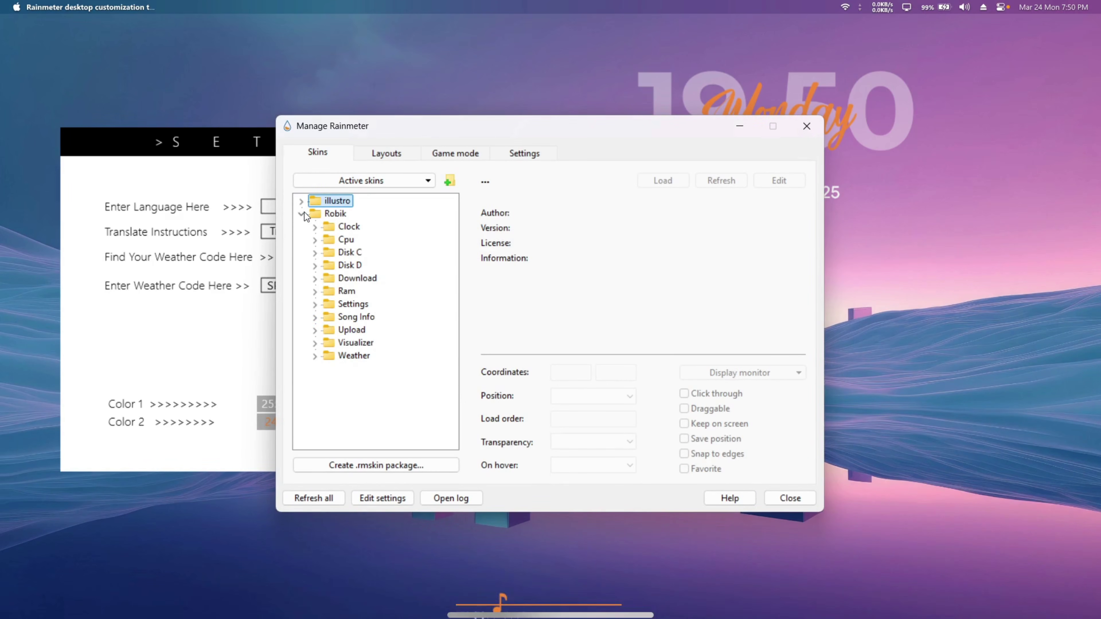
{"action": "left_click", "coordinate": [662, 182]}
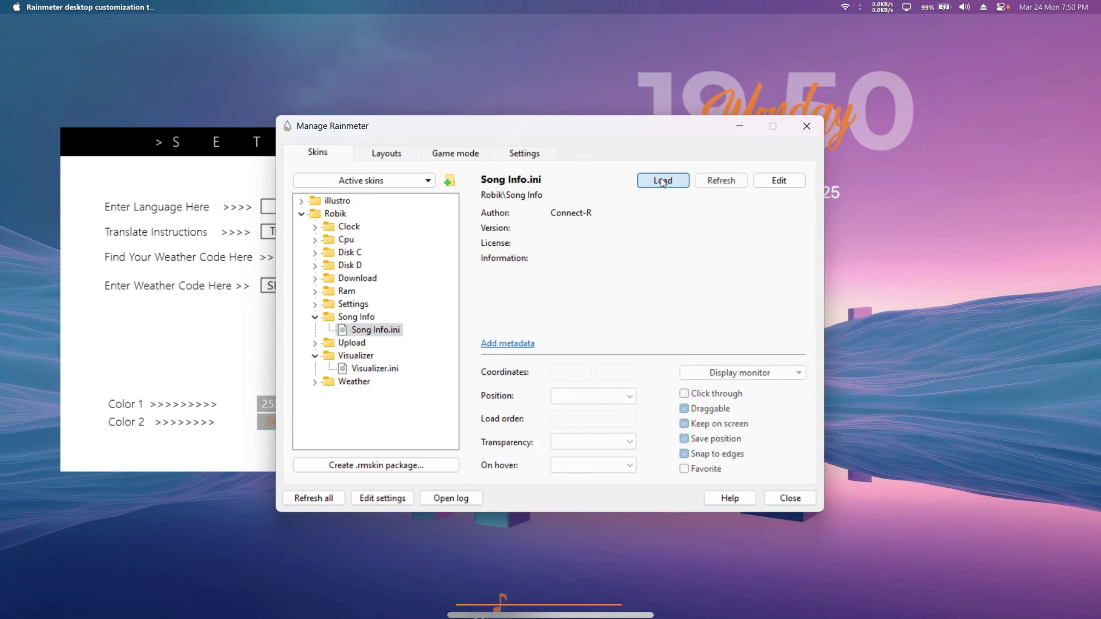
{"action": "left_click", "coordinate": [806, 126]}
- Shift the skin's Settings panel and the clock closer to the centre of the desktop
{"action": "left_click_drag", "start_coordinate": [328, 147], "coordinate": [389, 195]}
{"action": "left_click_drag", "start_coordinate": [855, 110], "coordinate": [819, 95]}
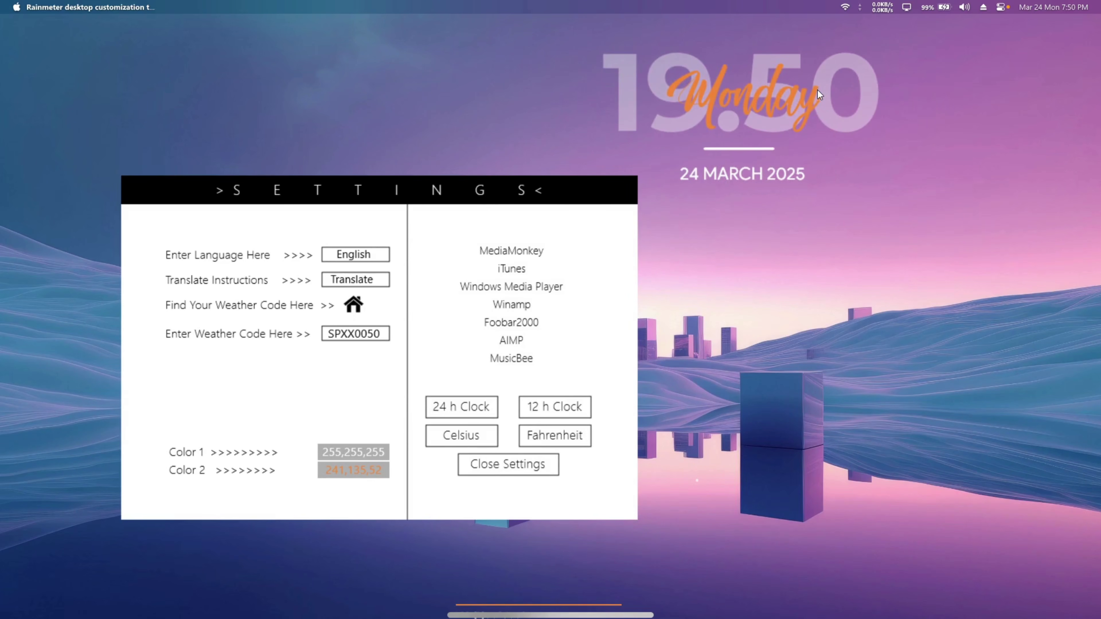
{"action": "left_click_drag", "start_coordinate": [778, 139], "coordinate": [649, 129]}
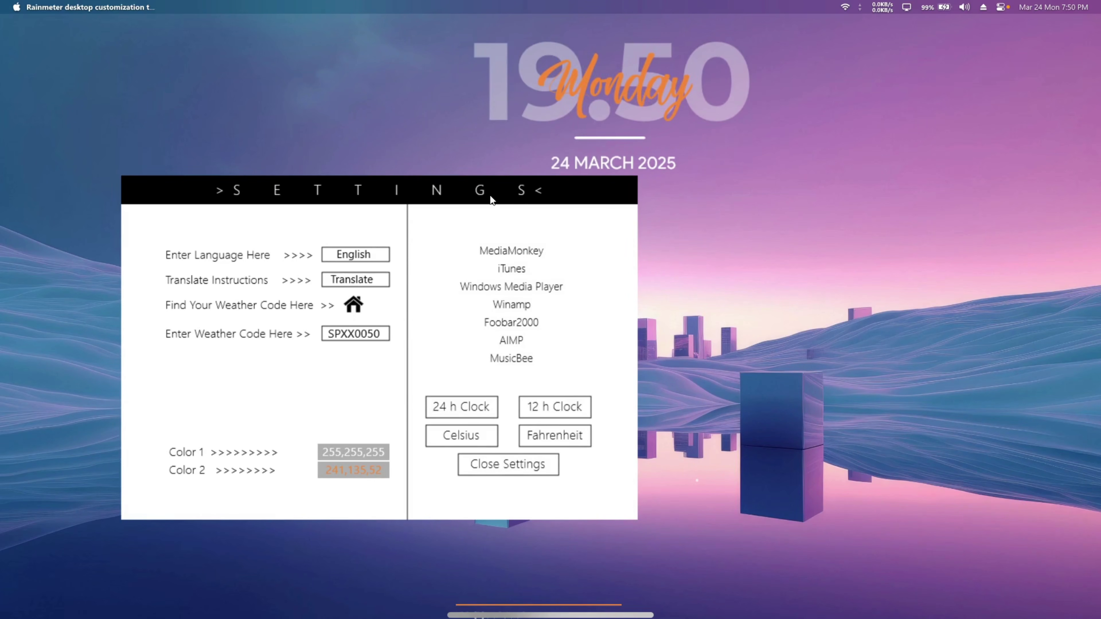
{"action": "left_click_drag", "start_coordinate": [489, 195], "coordinate": [538, 201]}
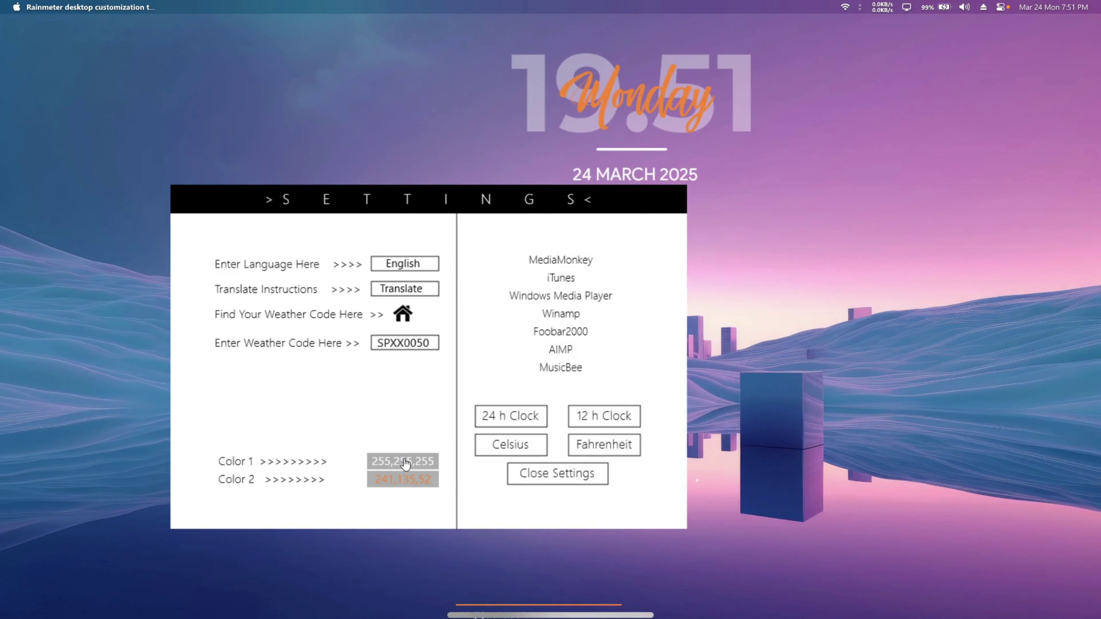
- Set the skin's Color 1 to RGB 30,70,110
{"action": "left_click", "coordinate": [403, 461]}
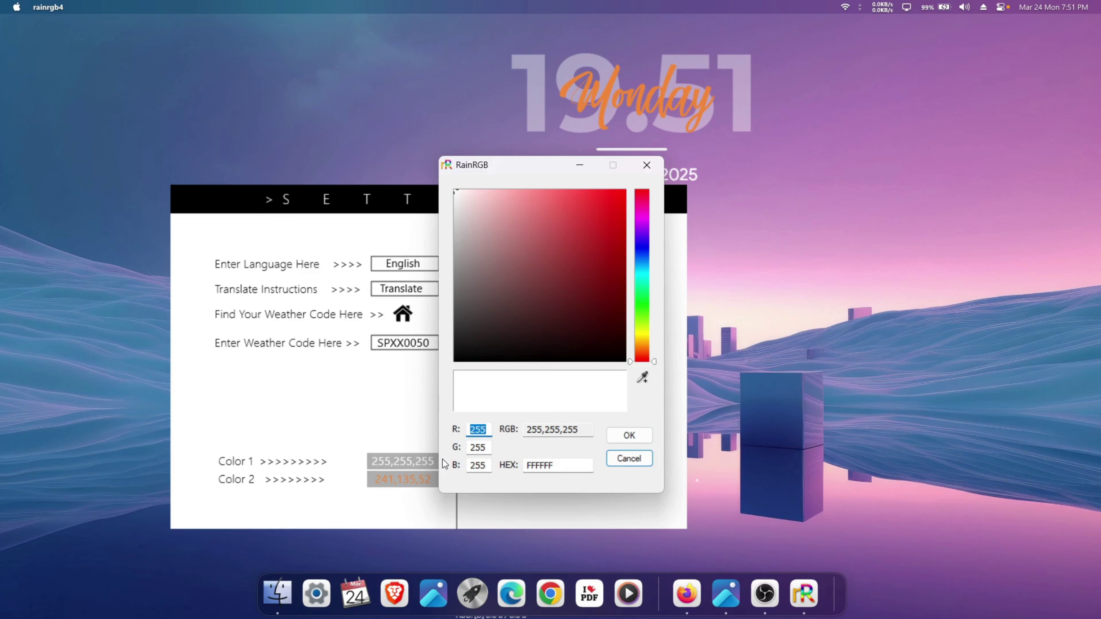
{"action": "type", "text": "30,"}
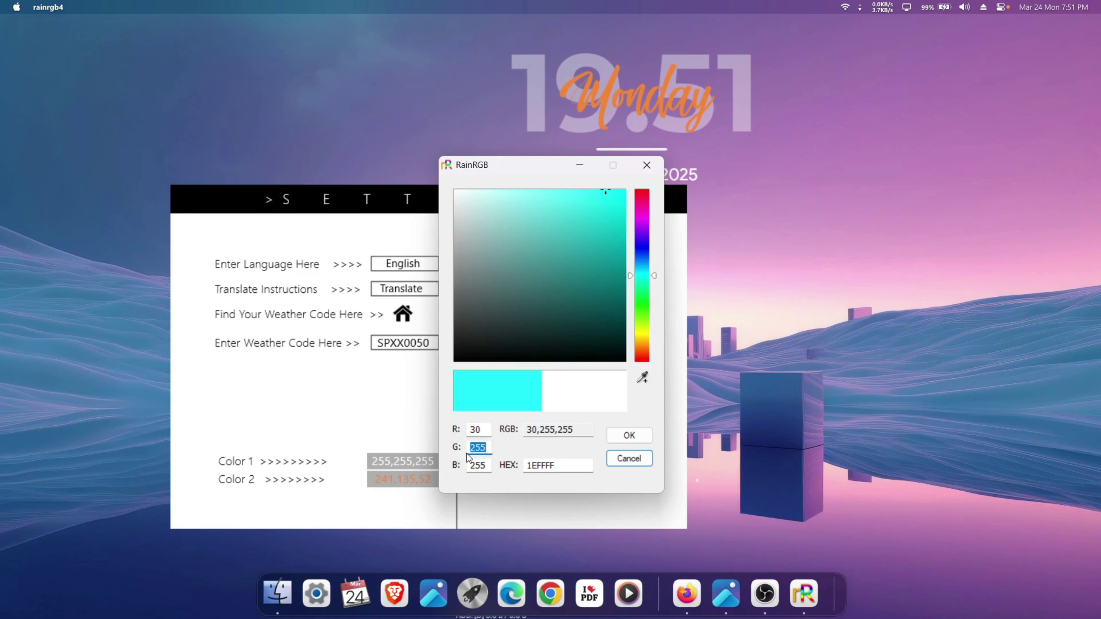
{"action": "type", "text": "70,"}
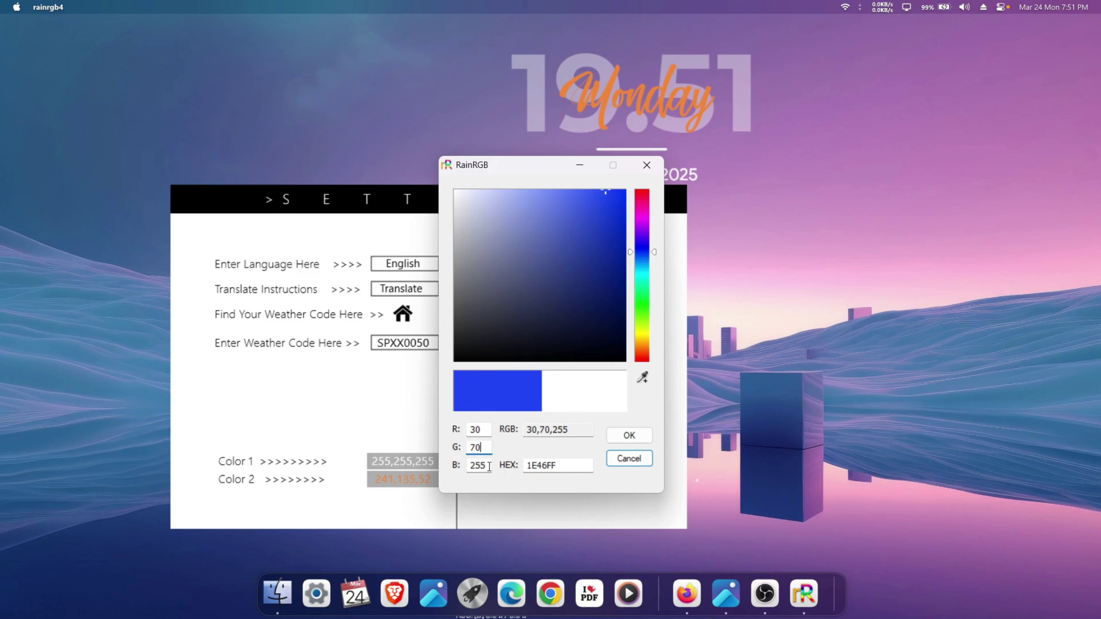
{"action": "type", "text": "110"}
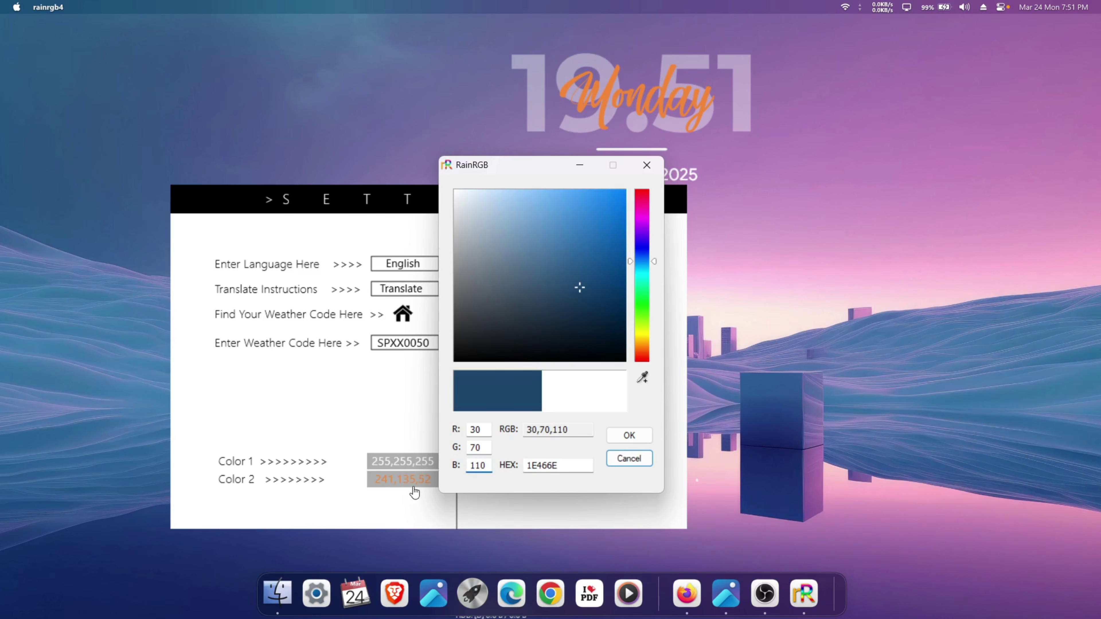
{"action": "left_click", "coordinate": [629, 435]}
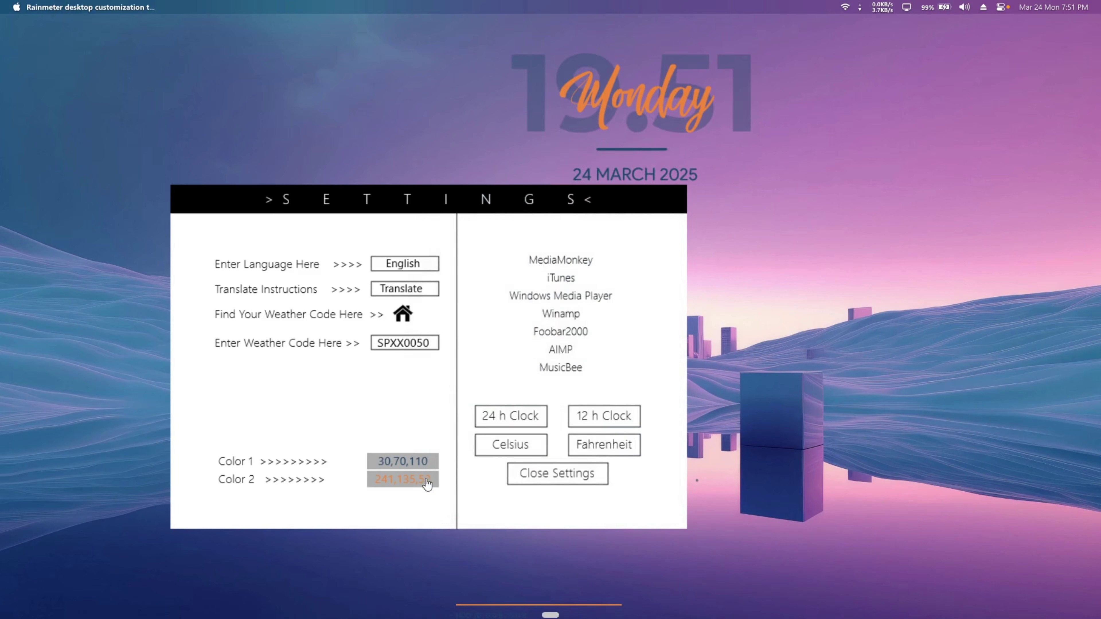
- Try to set the skin's Color 2 to RGB 245,247,255
{"action": "left_click", "coordinate": [417, 479]}
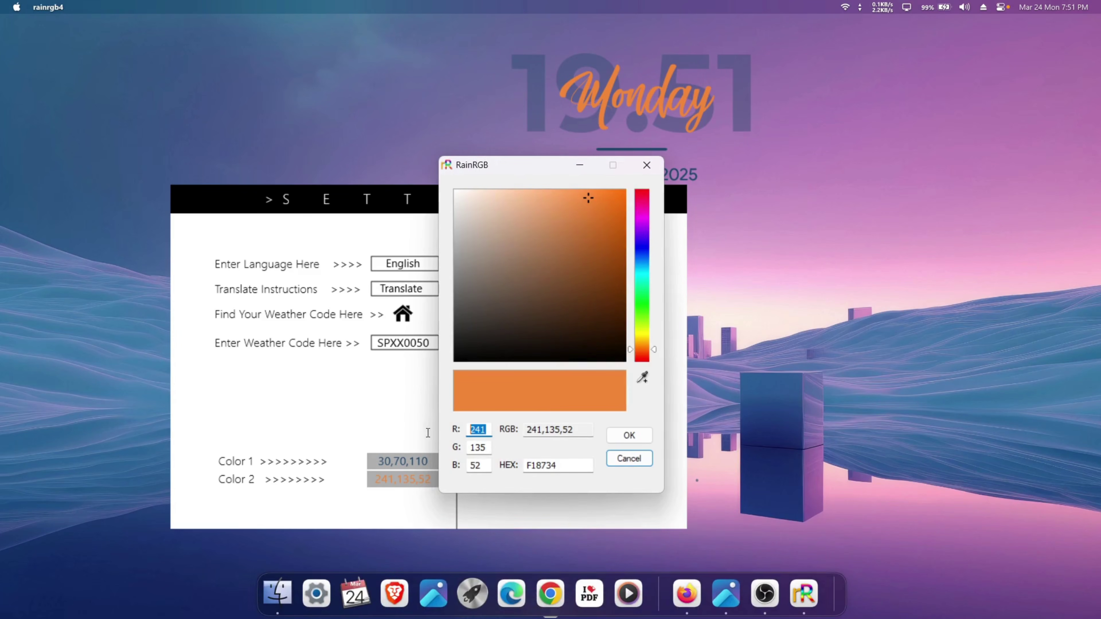
{"action": "type", "text": "245,247,"}
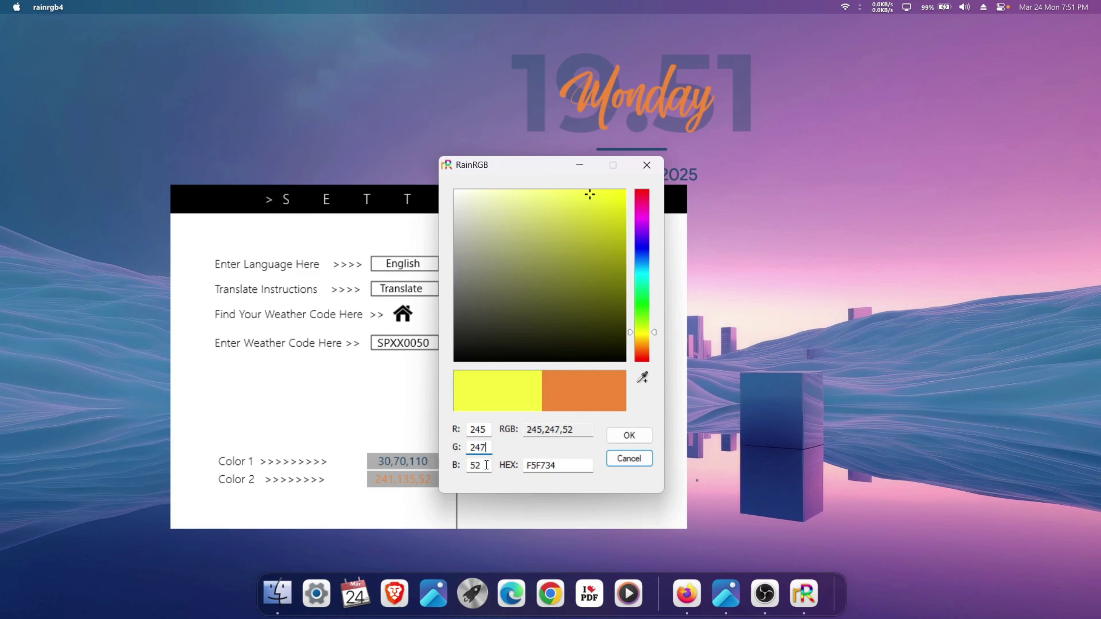
{"action": "type", "text": "255"}
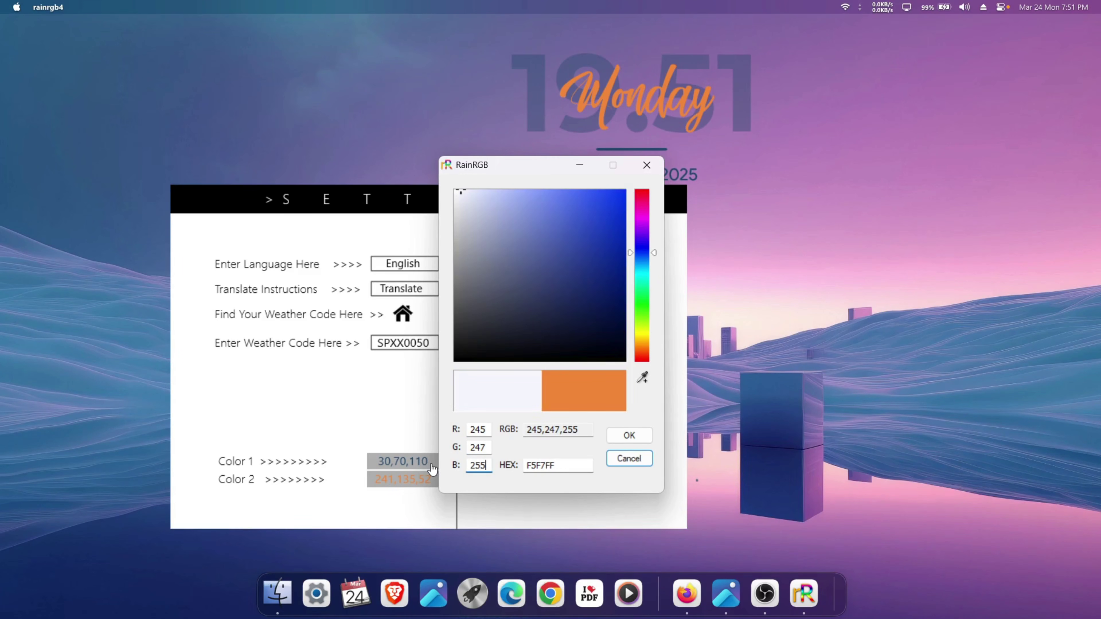
{"action": "key", "text": "Return"}
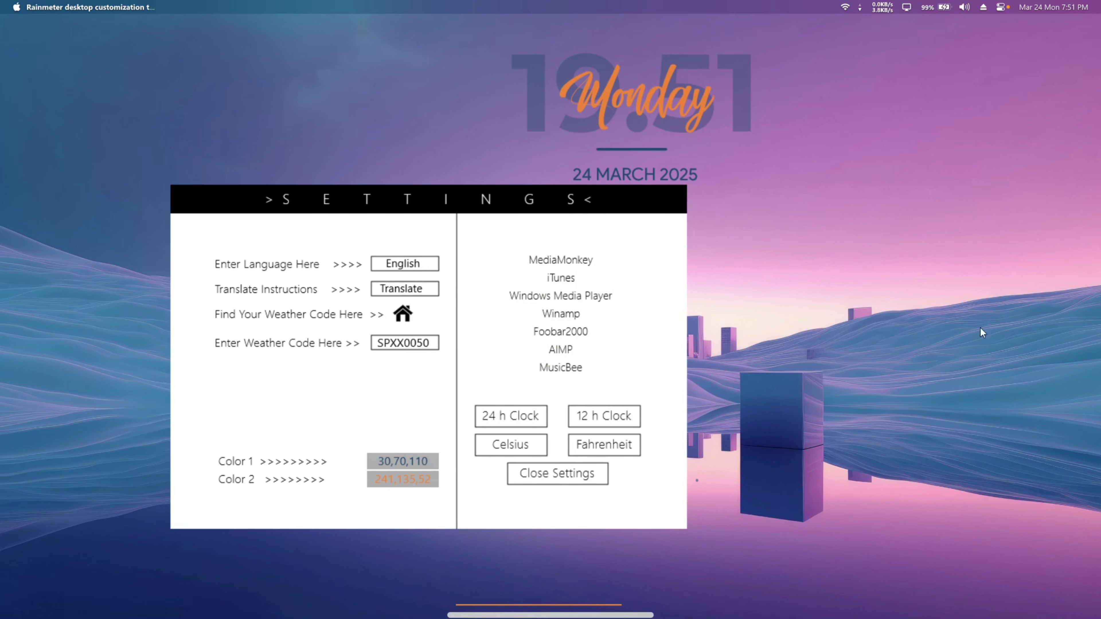
- Try the 12-hour clock format and return to the 24-hour format
{"action": "left_click", "coordinate": [614, 418]}
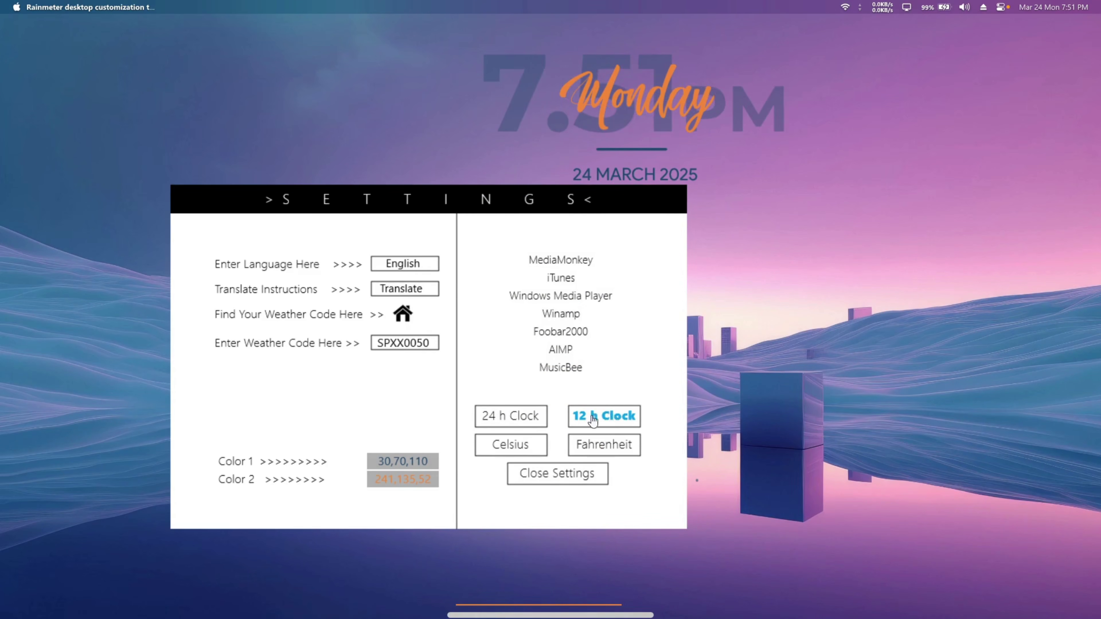
{"action": "left_click", "coordinate": [531, 420]}
- Move the clock to the upper centre of the desktop and close the skin's Settings panel
{"action": "left_click_drag", "start_coordinate": [610, 150], "coordinate": [478, 126]}
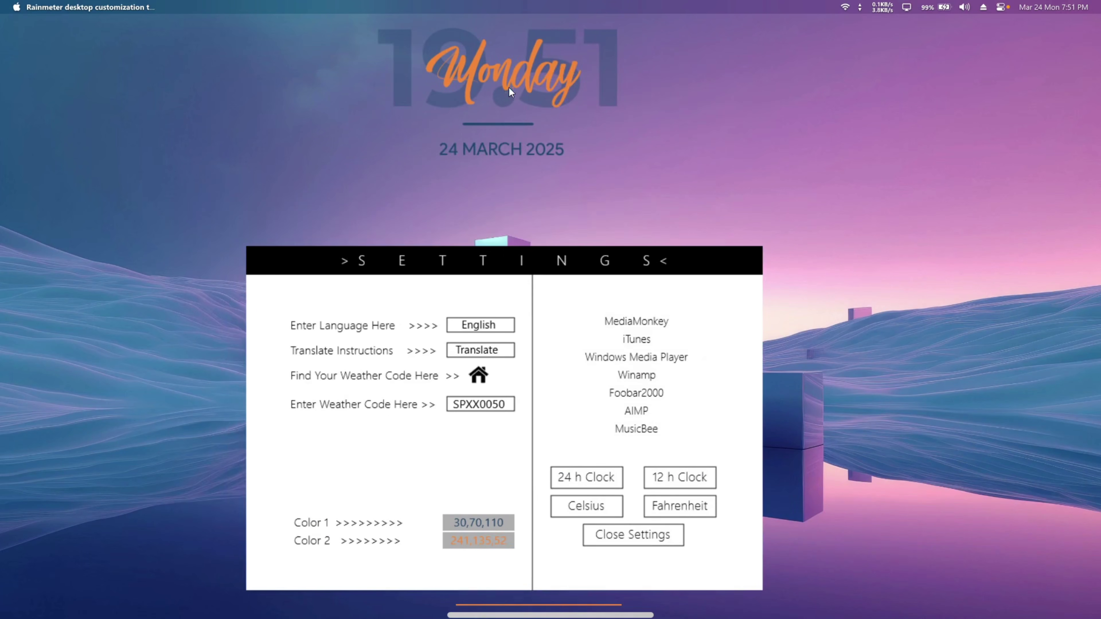
{"action": "left_click_drag", "start_coordinate": [509, 84], "coordinate": [648, 139]}
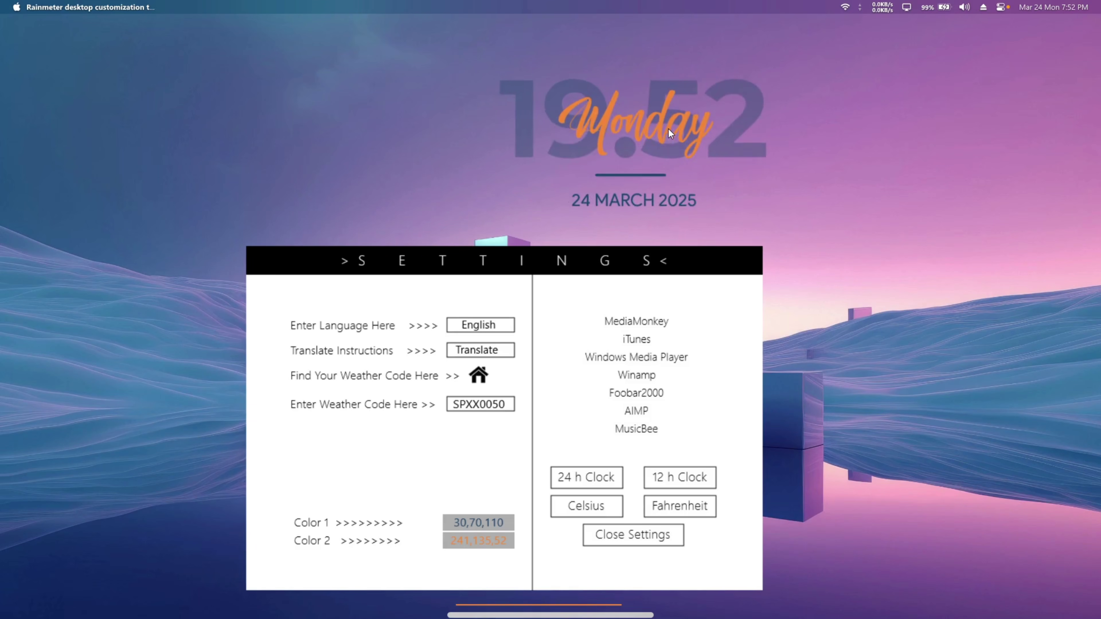
{"action": "left_click_drag", "start_coordinate": [652, 127], "coordinate": [554, 96]}
{"action": "left_click_drag", "start_coordinate": [694, 256], "coordinate": [725, 190]}
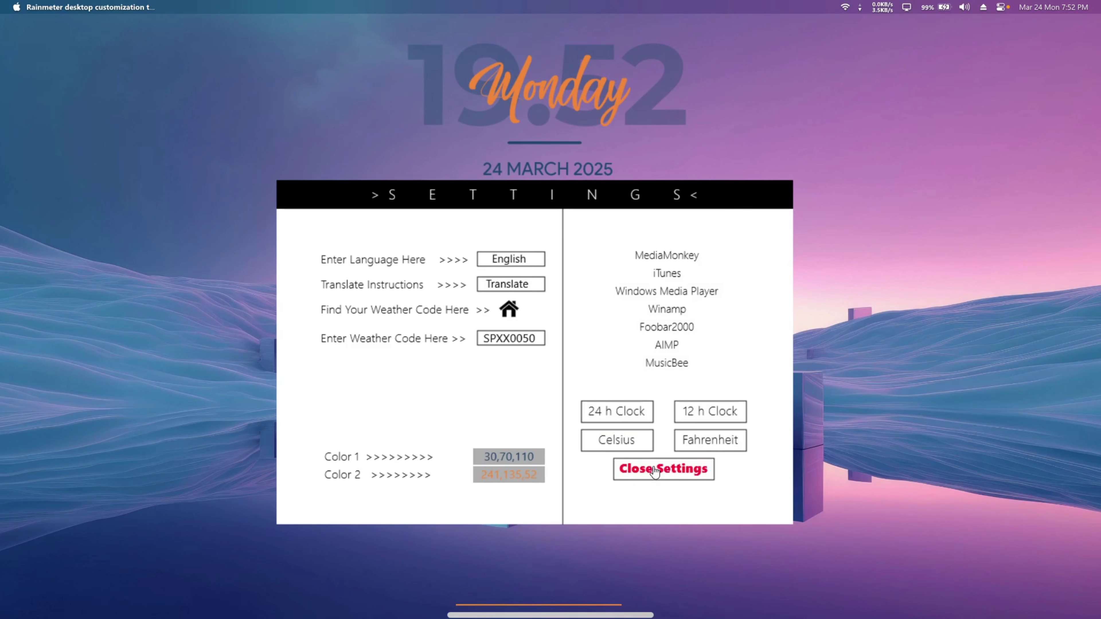
{"action": "left_click", "coordinate": [655, 465]}
{"action": "left_click_drag", "start_coordinate": [529, 132], "coordinate": [564, 156]}
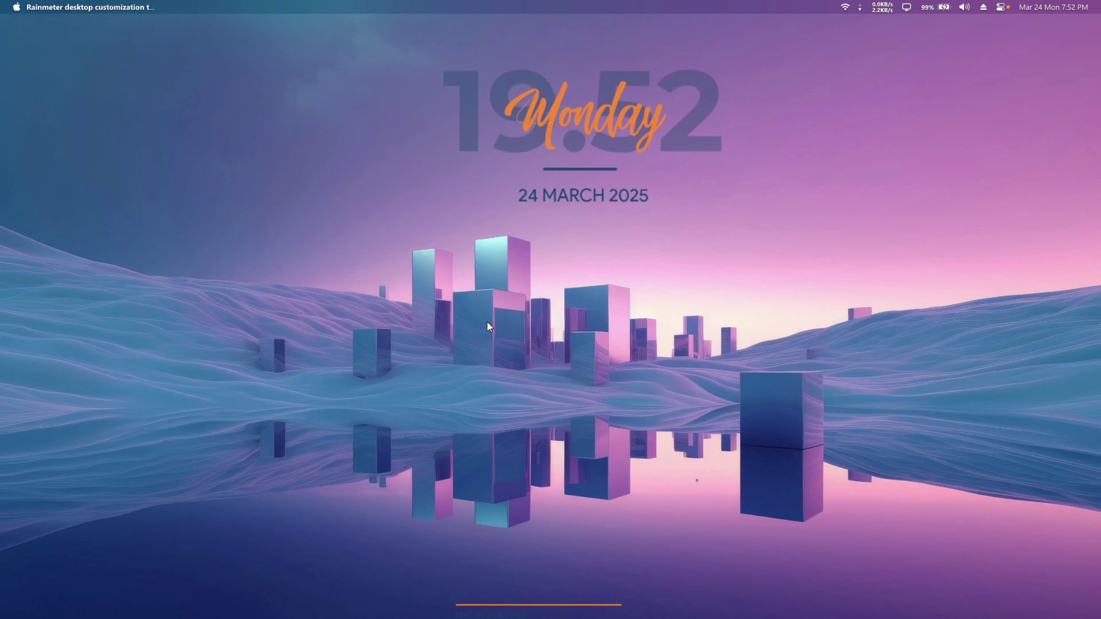
- Turn on Stage Manager from the menu bar's control centre
{"action": "left_click", "coordinate": [1002, 7]}
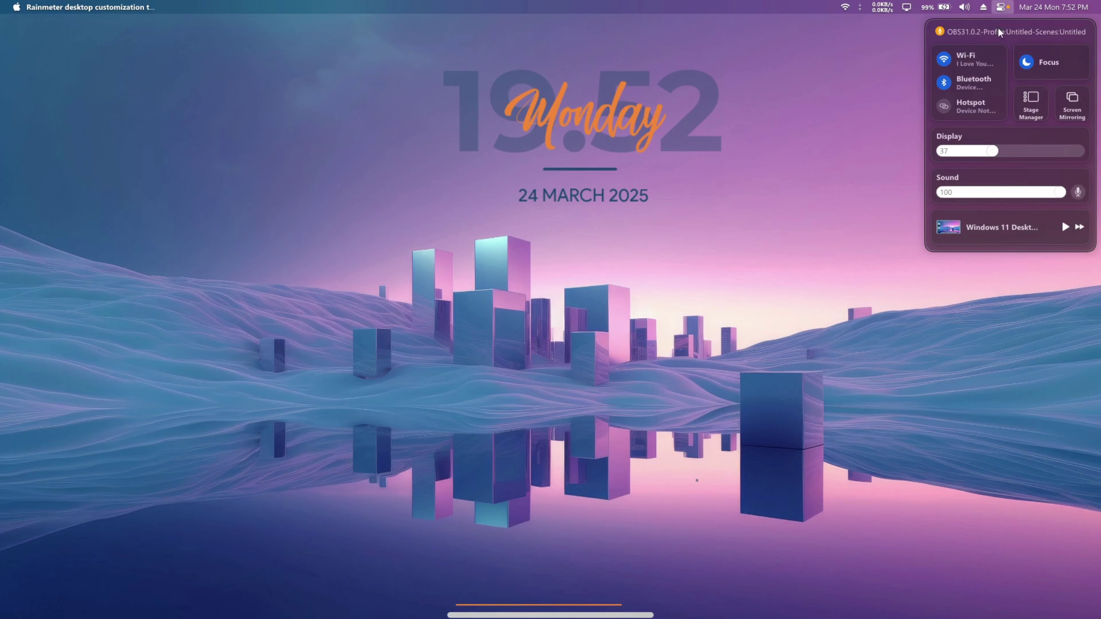
{"action": "left_click", "coordinate": [1034, 103]}
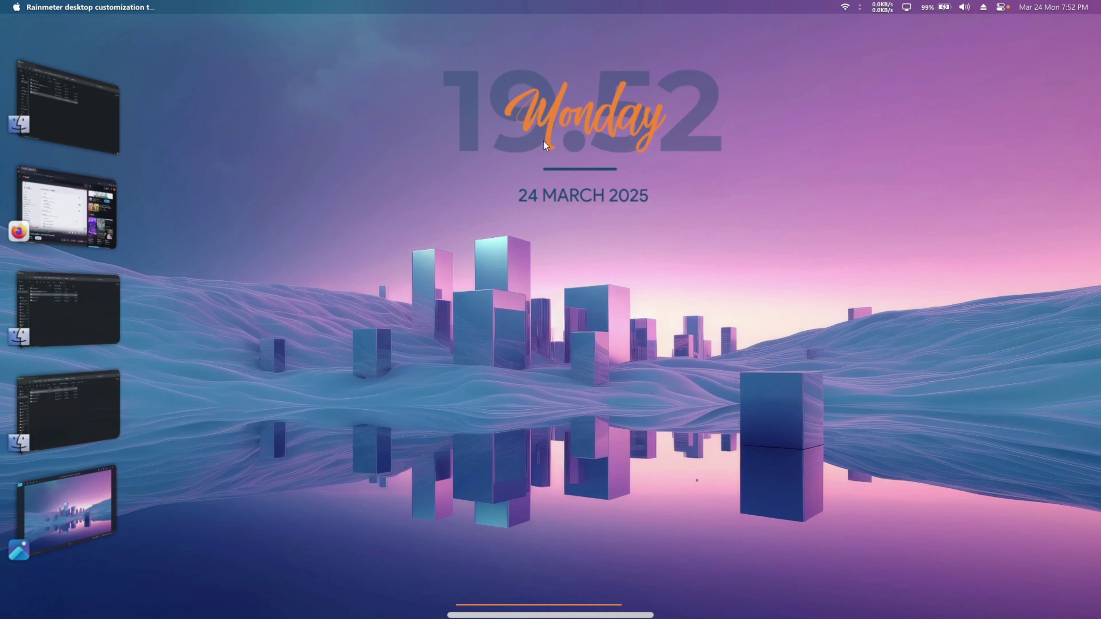
- Open the Firefox, Photos and MacOS folder windows from their Stage Manager thumbnails and return to the desktop after each
{"action": "left_click", "coordinate": [70, 205]}
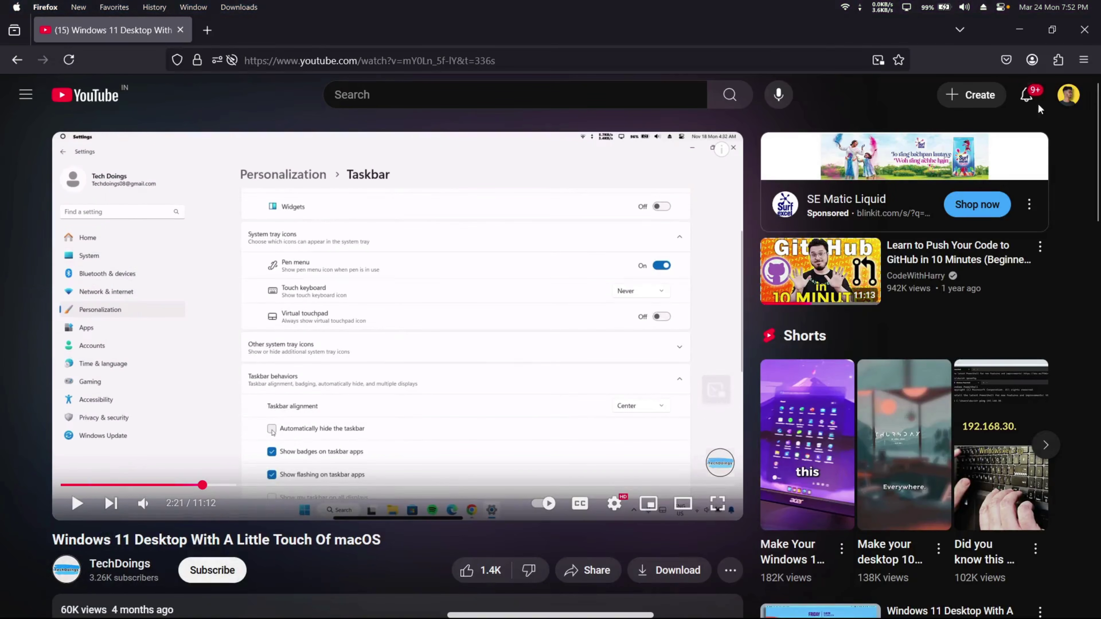
{"action": "key", "text": "super+d"}
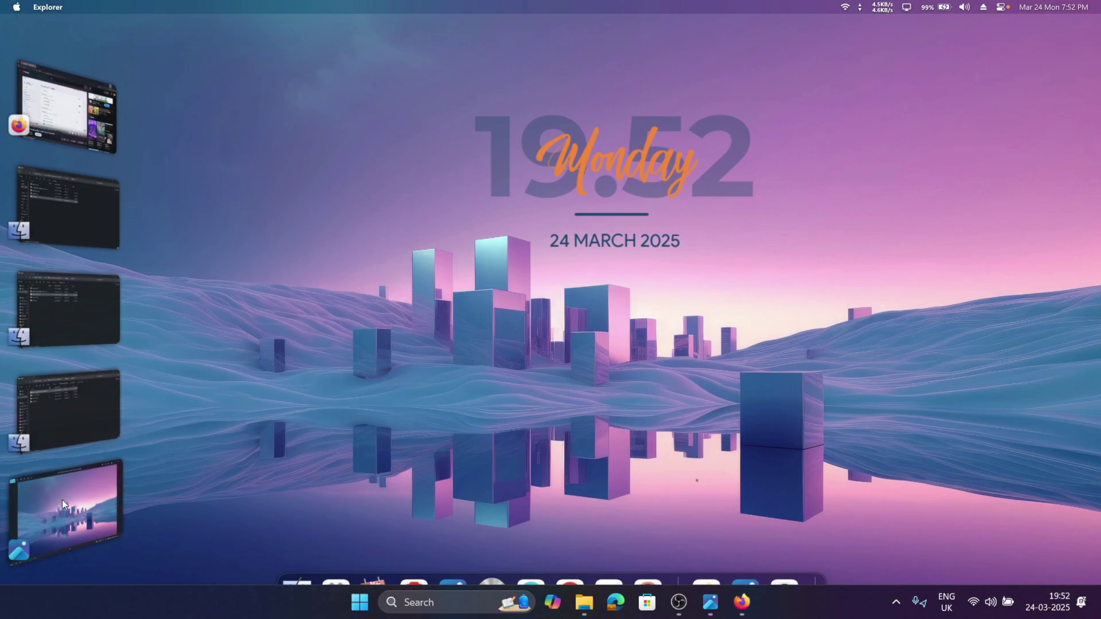
{"action": "left_click", "coordinate": [67, 509]}
{"action": "left_click", "coordinate": [1016, 34]}
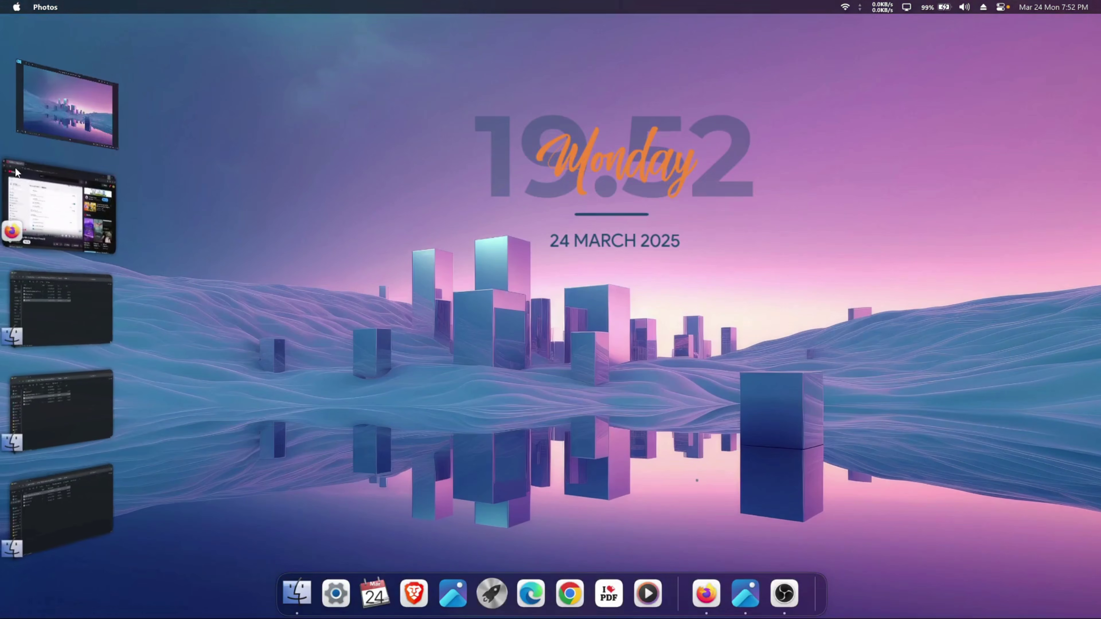
{"action": "left_click", "coordinate": [93, 334]}
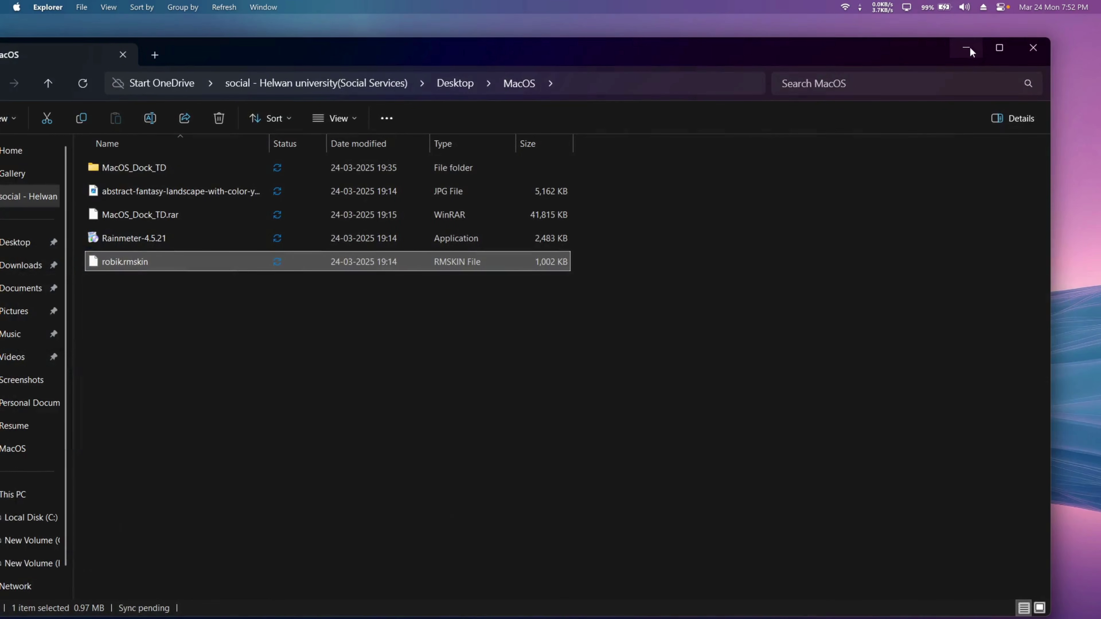
{"action": "left_click", "coordinate": [965, 47]}
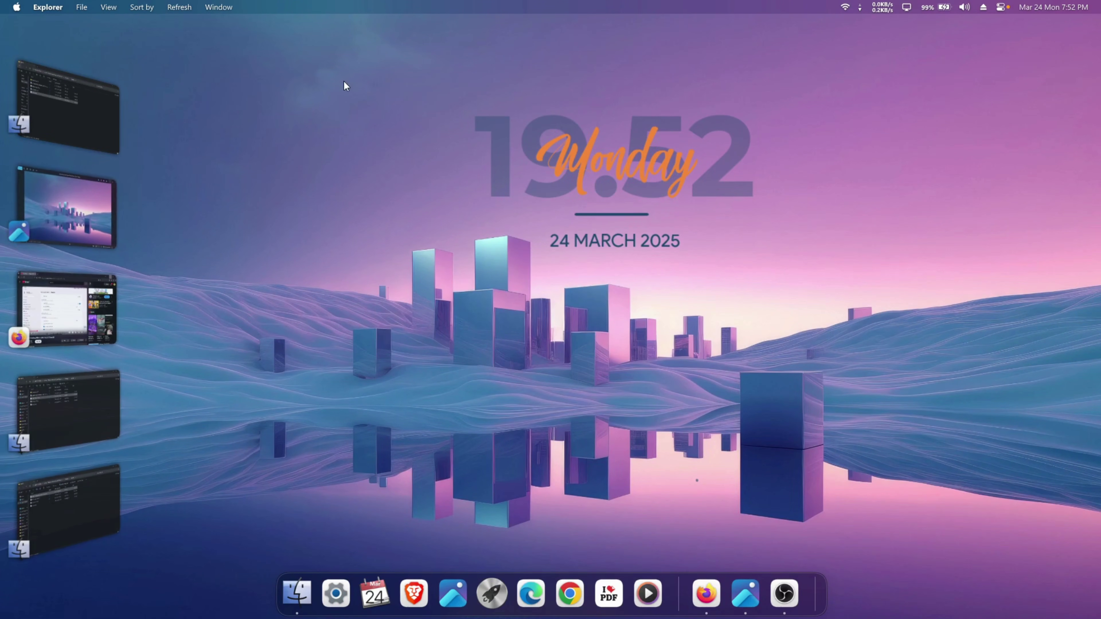
{"action": "left_click", "coordinate": [85, 102]}
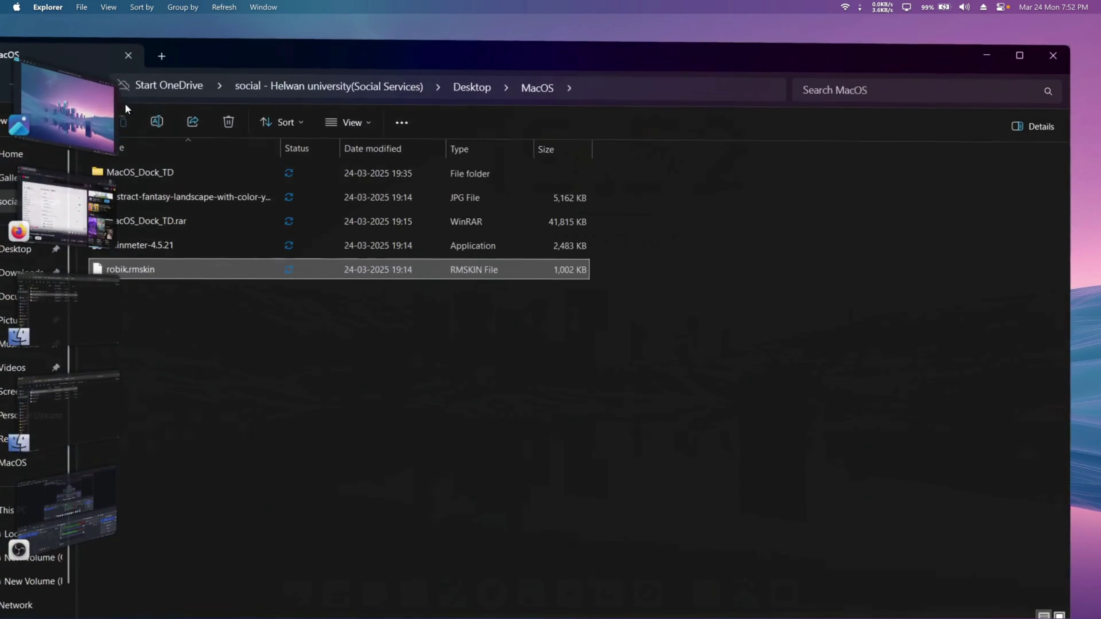
{"action": "left_click", "coordinate": [967, 49]}
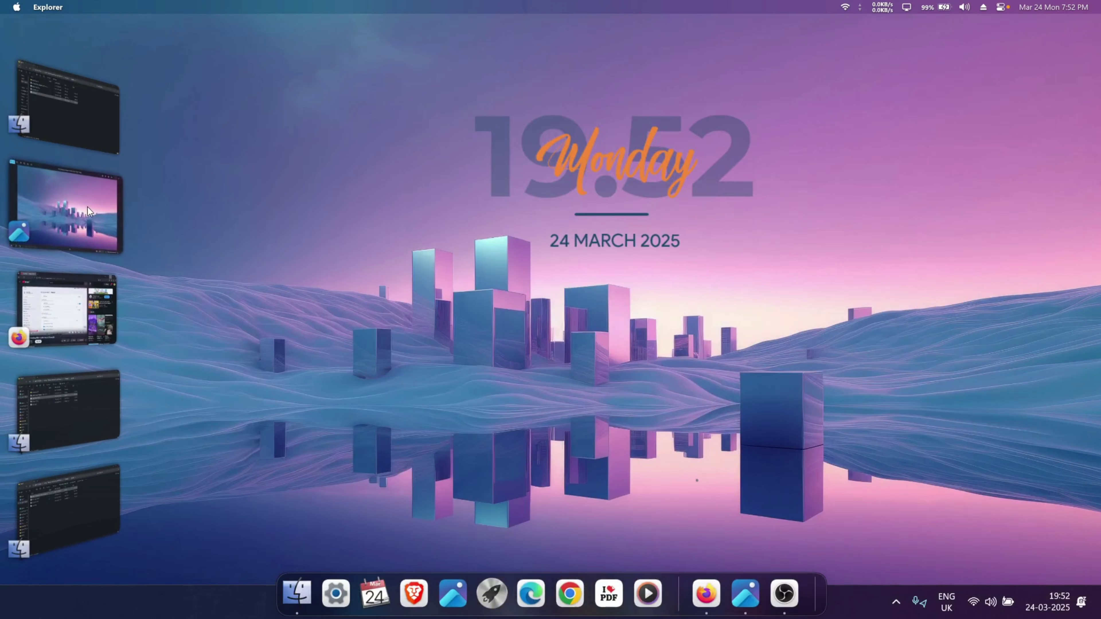
- Open the Photos window from its Stage Manager thumbnail and minimise it back to the desktop
{"action": "left_click", "coordinate": [87, 206]}
{"action": "left_click", "coordinate": [1005, 32]}
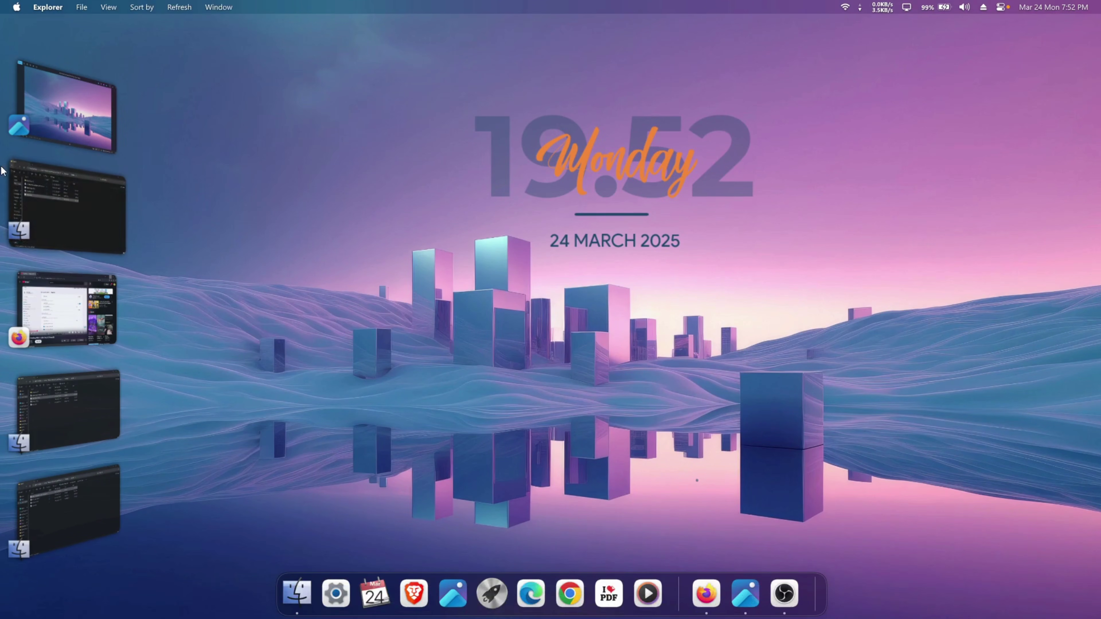
{"action": "left_click", "coordinate": [711, 599]}
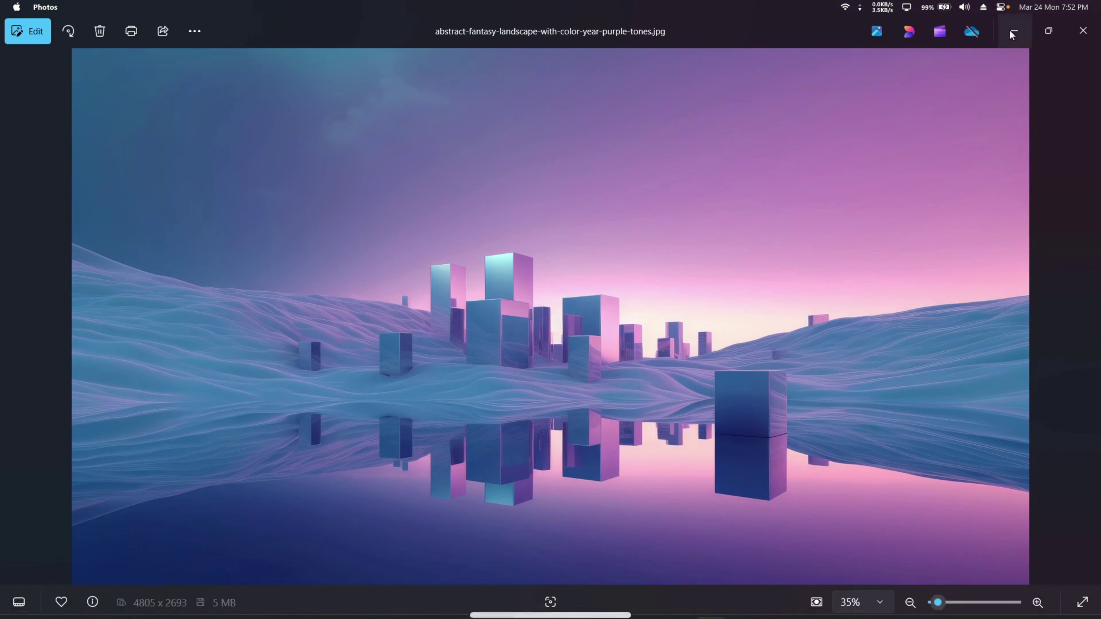
{"action": "left_click", "coordinate": [1010, 30]}
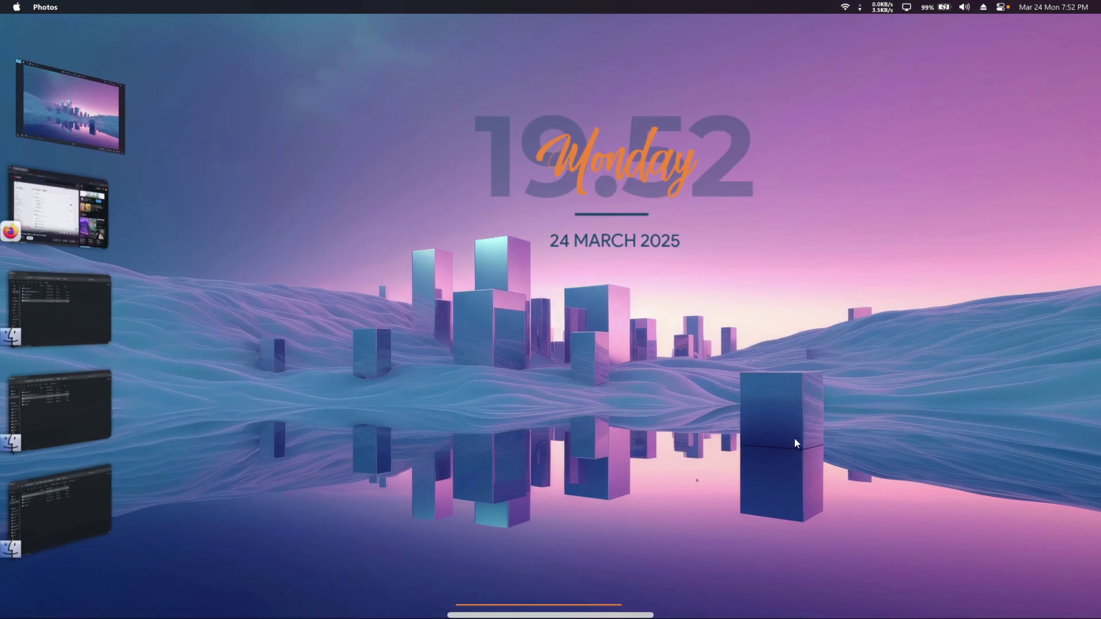
- Turn off Stage Manager in the menu bar's control centre and try opening and minimising Photos from the dock
{"action": "left_click", "coordinate": [993, 9]}
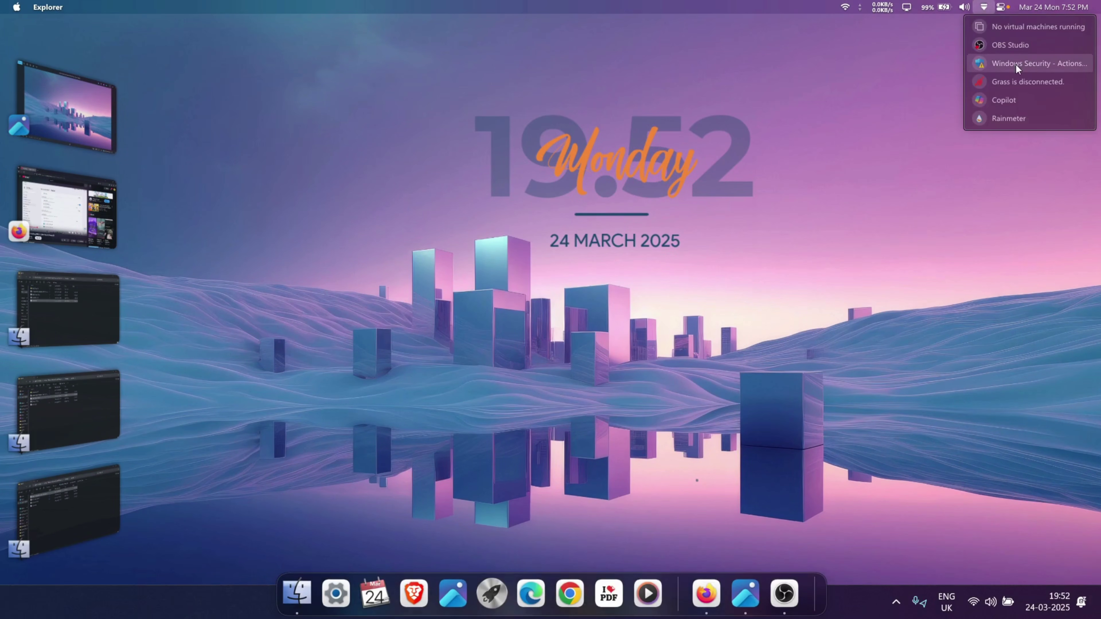
{"action": "left_click", "coordinate": [1001, 7]}
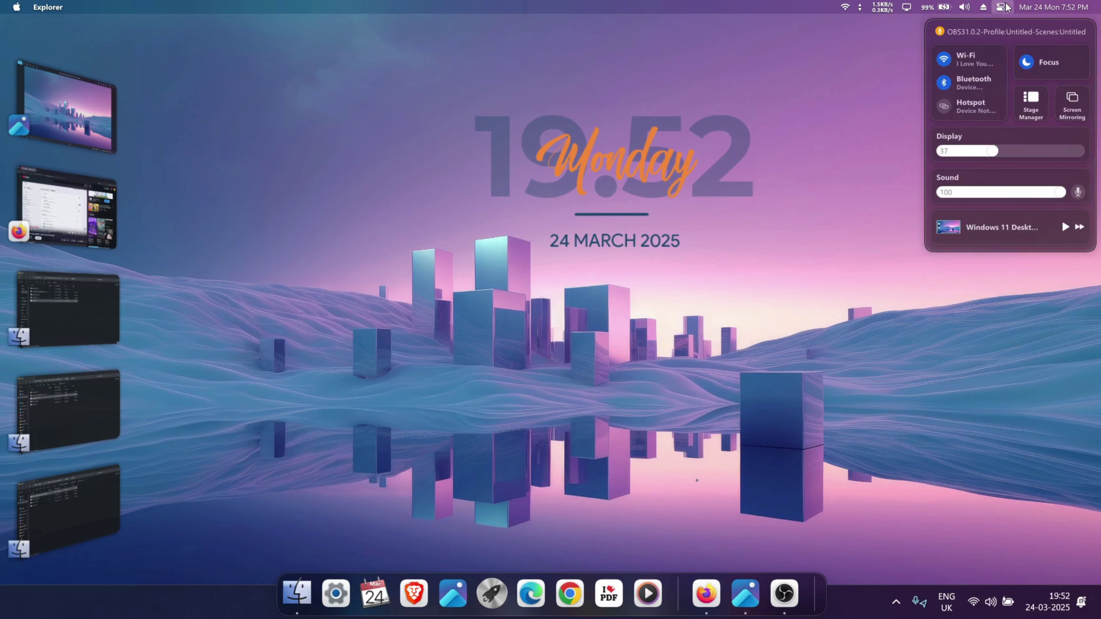
{"action": "left_click", "coordinate": [1031, 104]}
{"action": "left_click", "coordinate": [741, 592]}
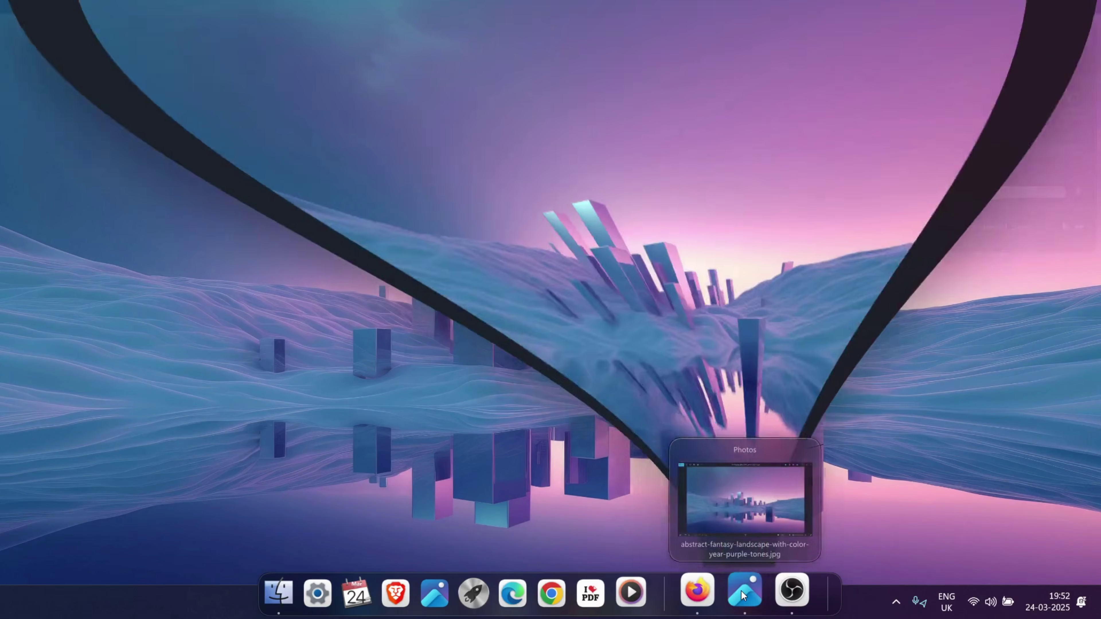
{"action": "left_click", "coordinate": [742, 592]}
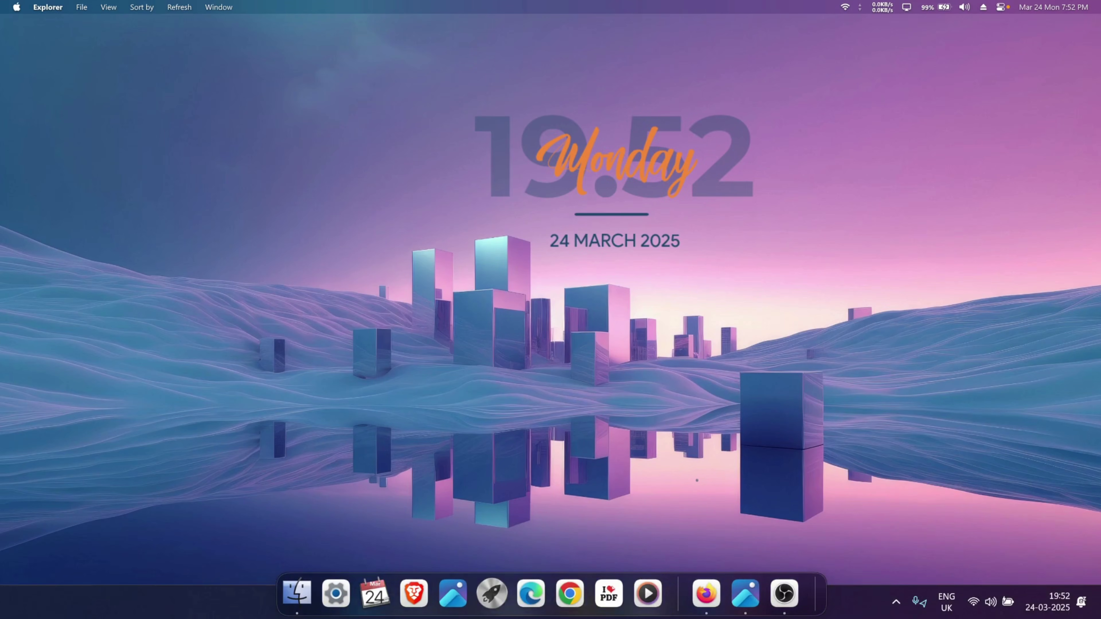
- Open the Windows taskbar settings, look through the page and close the Settings window
{"action": "right_click", "coordinate": [850, 603]}
{"action": "left_click", "coordinate": [886, 575]}
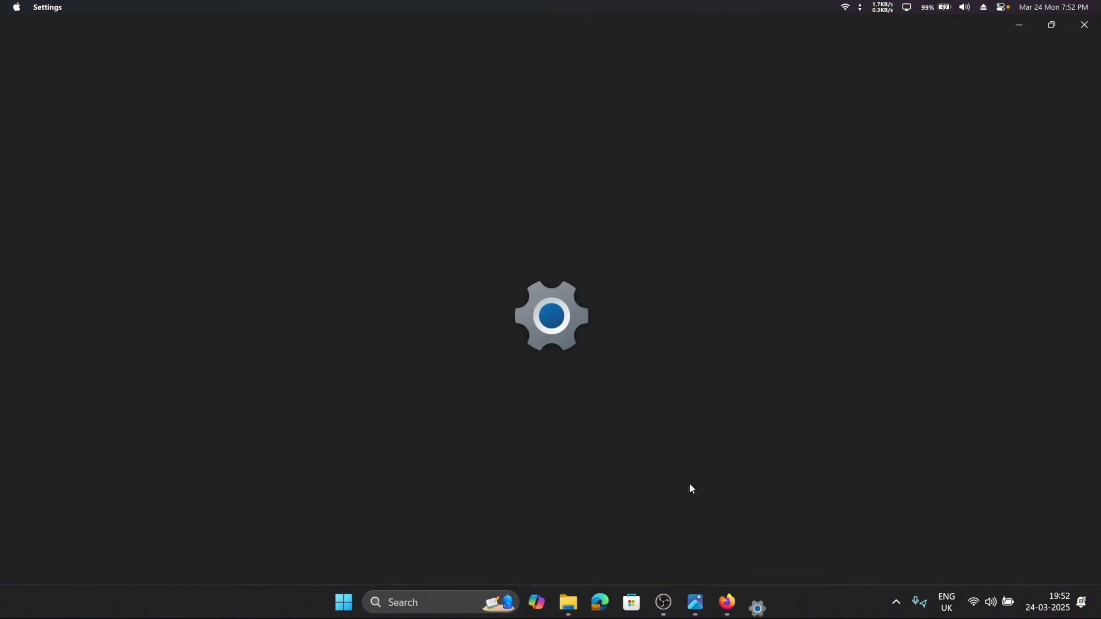
{"action": "scroll", "coordinate": [762, 430], "scroll_direction": "down", "scroll_amount": 5}
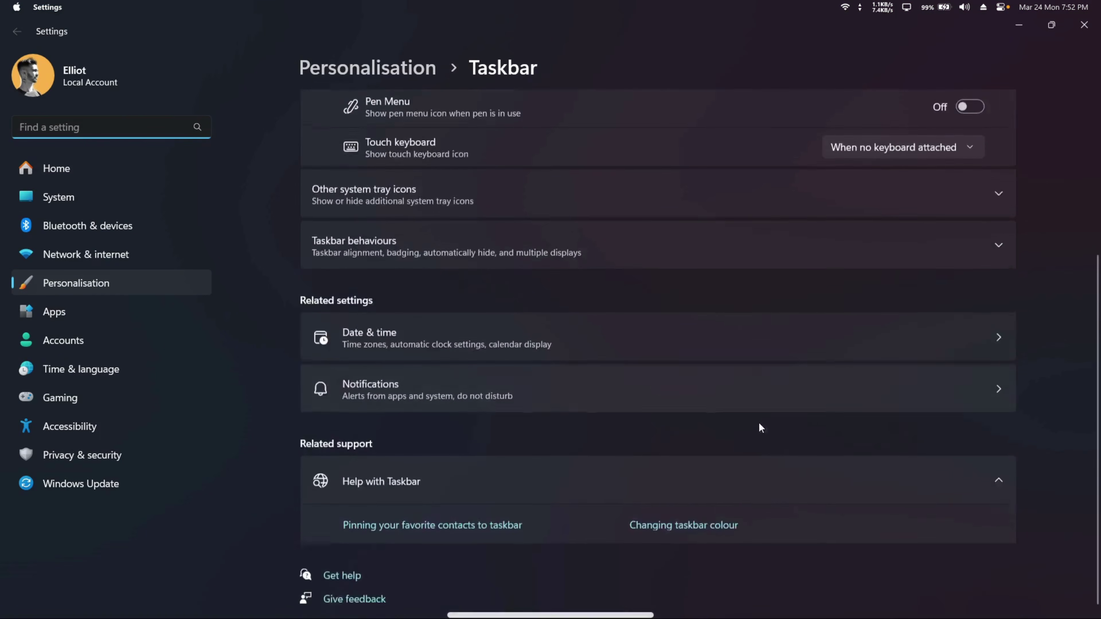
{"action": "scroll", "coordinate": [759, 416], "scroll_direction": "up", "scroll_amount": 2}
{"action": "scroll", "coordinate": [759, 413], "scroll_direction": "down", "scroll_amount": 2}
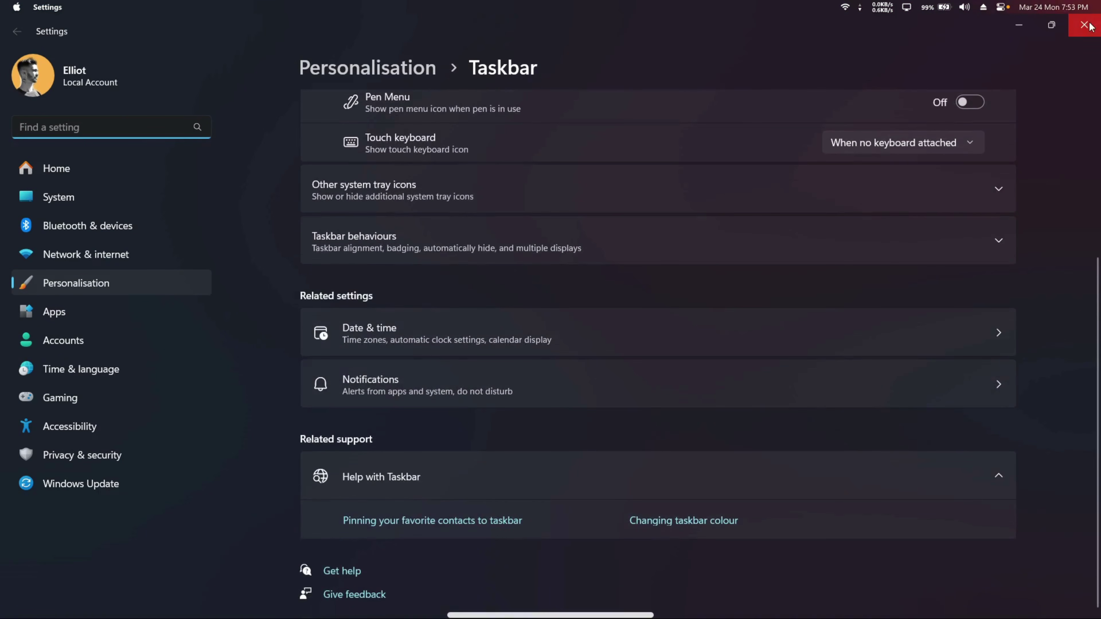
{"action": "left_click", "coordinate": [1089, 25]}
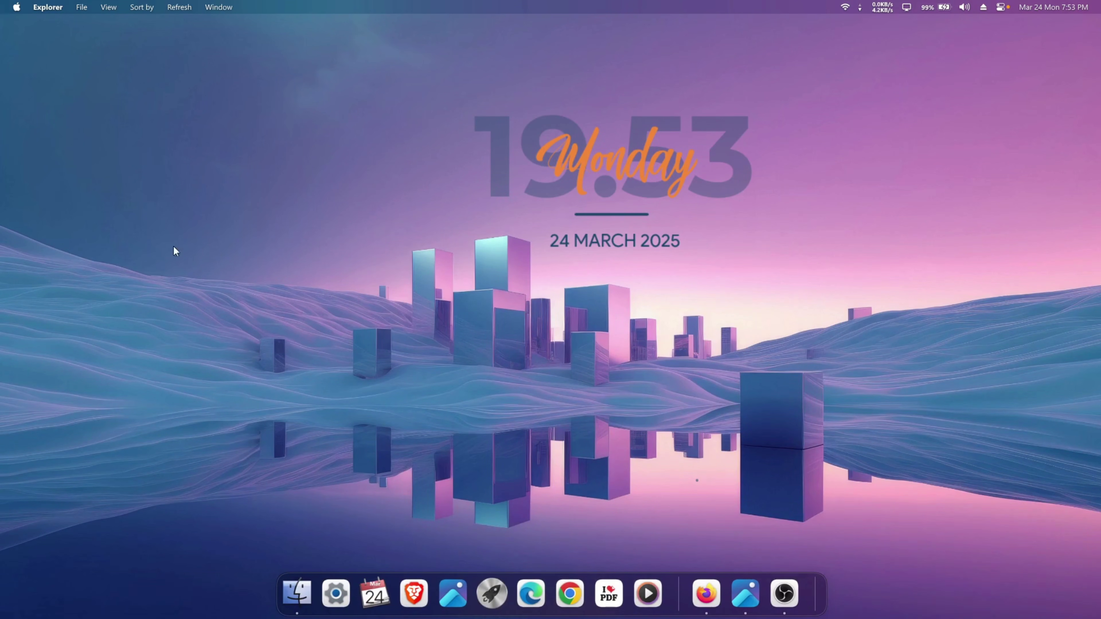
- Quit MyDockFinder from the dock's options to bring back the standard Windows taskbar
{"action": "right_click", "coordinate": [820, 585]}
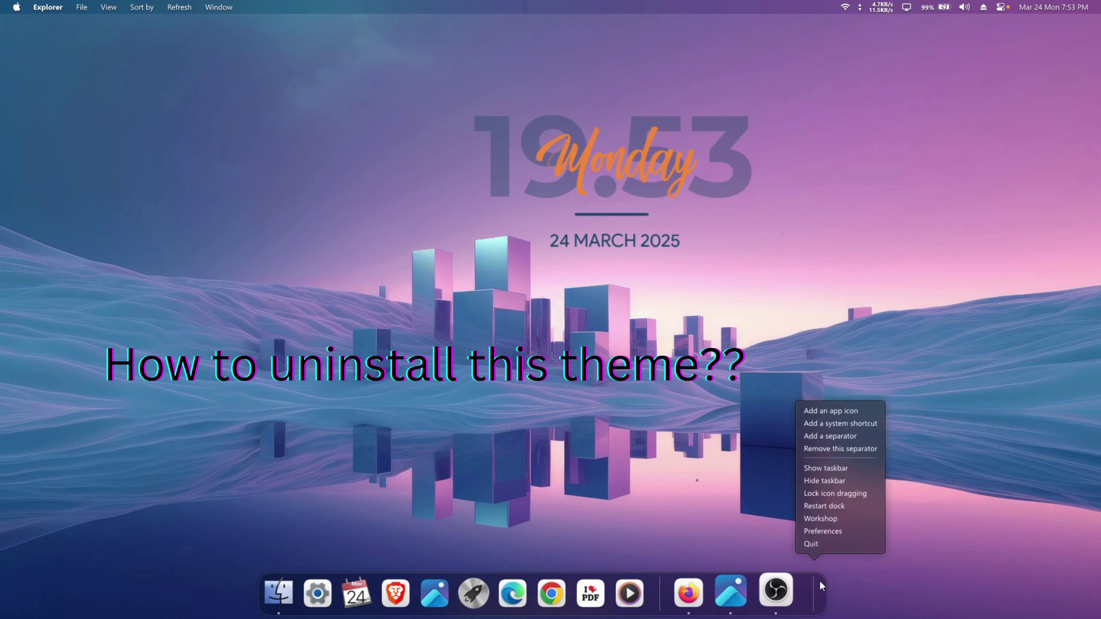
{"action": "left_click", "coordinate": [726, 487]}
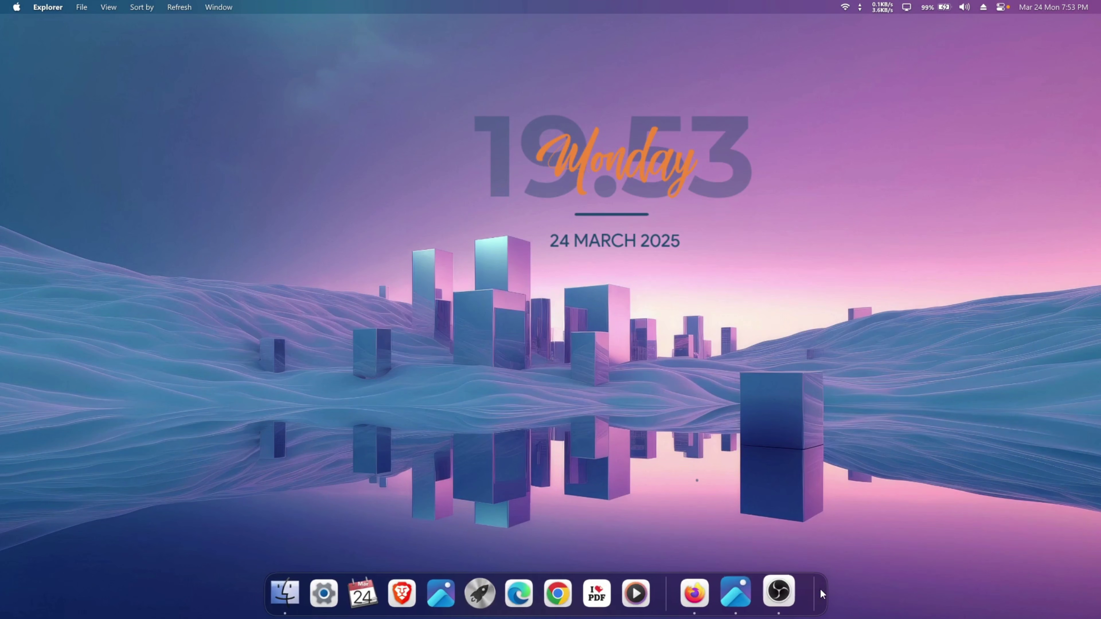
{"action": "right_click", "coordinate": [819, 582]}
{"action": "left_click", "coordinate": [815, 542]}
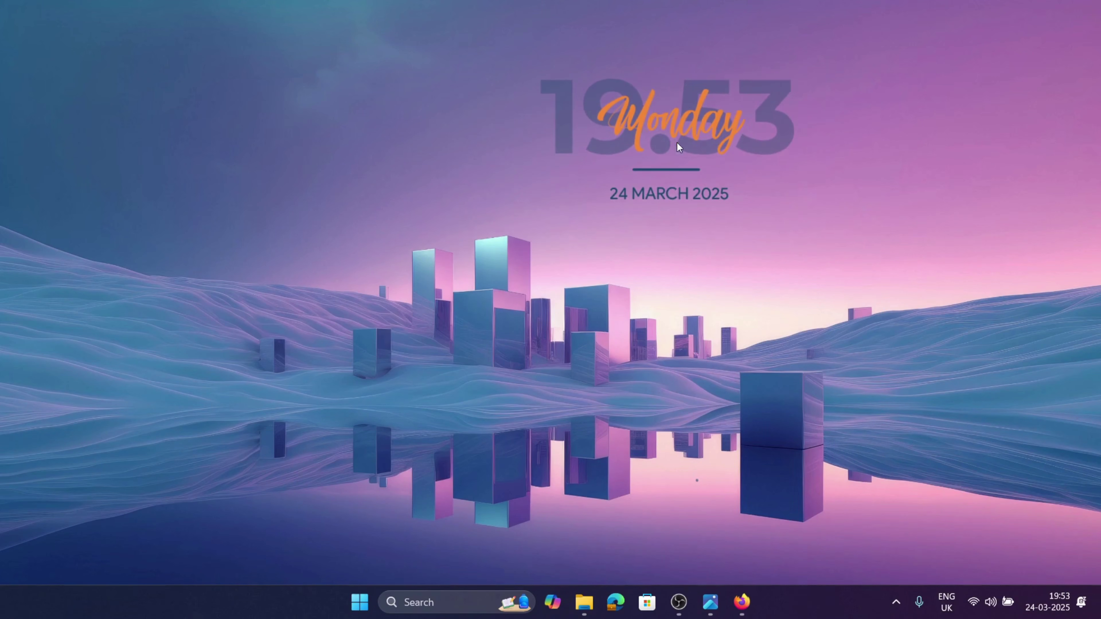
- Turn the desktop icons back on
{"action": "left_click", "coordinate": [741, 602]}
{"action": "left_click", "coordinate": [742, 602]}
{"action": "right_click", "coordinate": [430, 275]}
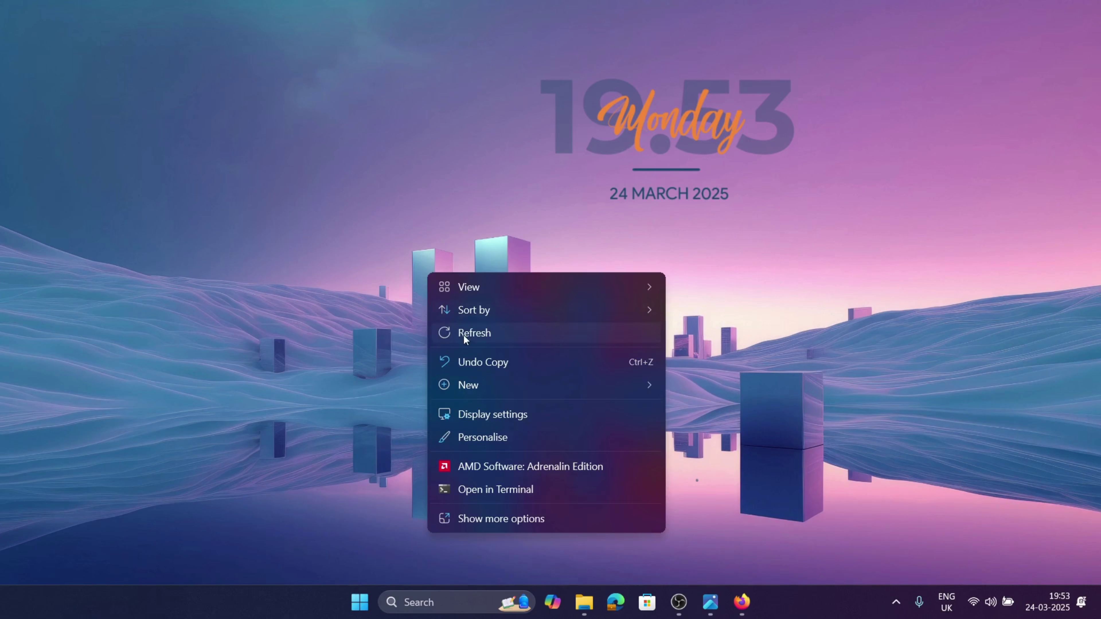
{"action": "mouse_move", "coordinate": [483, 294]}
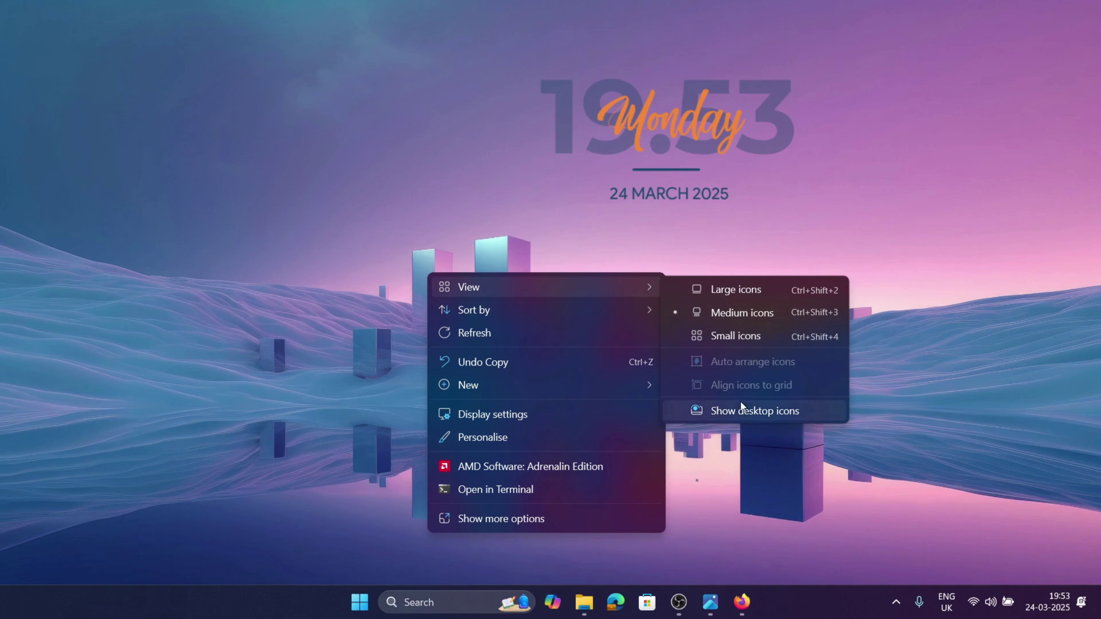
{"action": "left_click", "coordinate": [740, 410]}
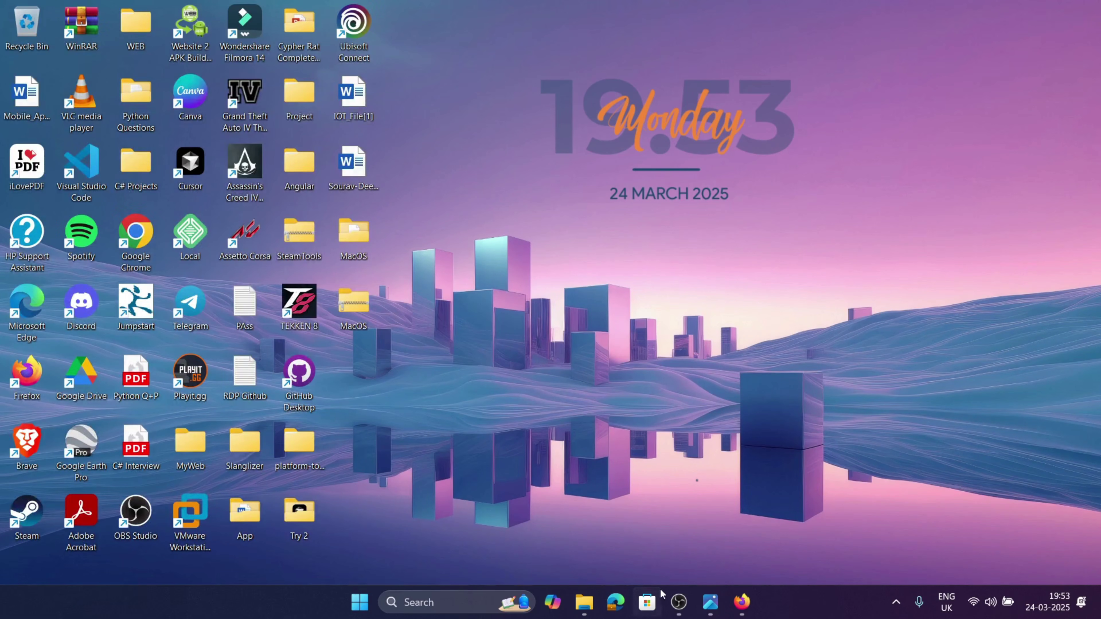
- Try to delete the MyDockFinder folder from Local Disk (C:), retrying the deletion once
{"action": "left_click", "coordinate": [584, 603]}
{"action": "left_click", "coordinate": [573, 558]}
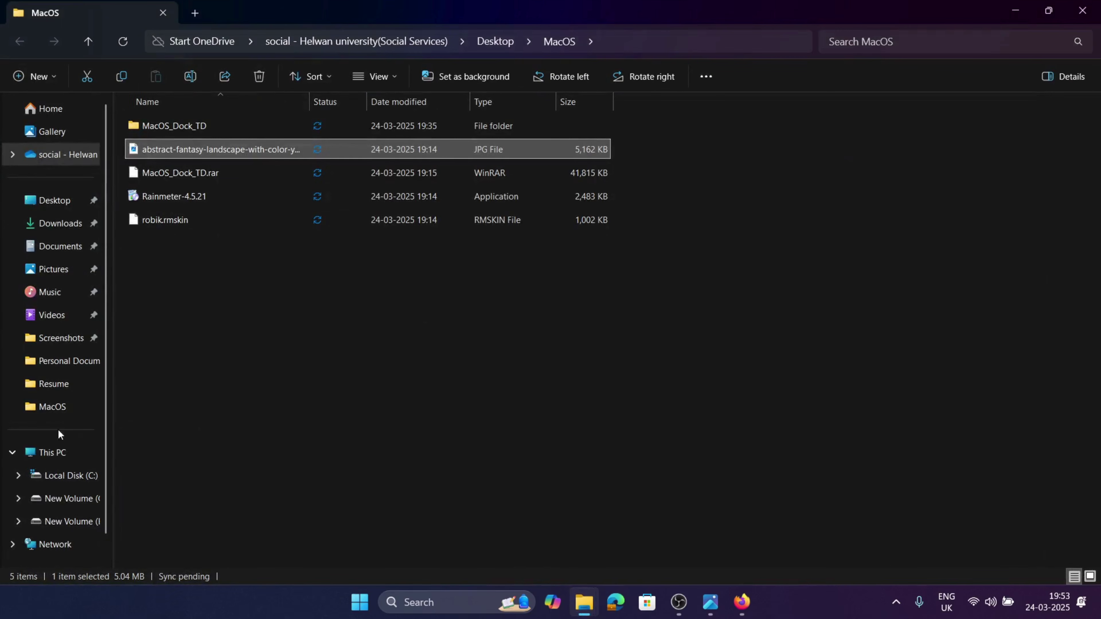
{"action": "left_click", "coordinate": [55, 457]}
{"action": "double_click", "coordinate": [223, 138]}
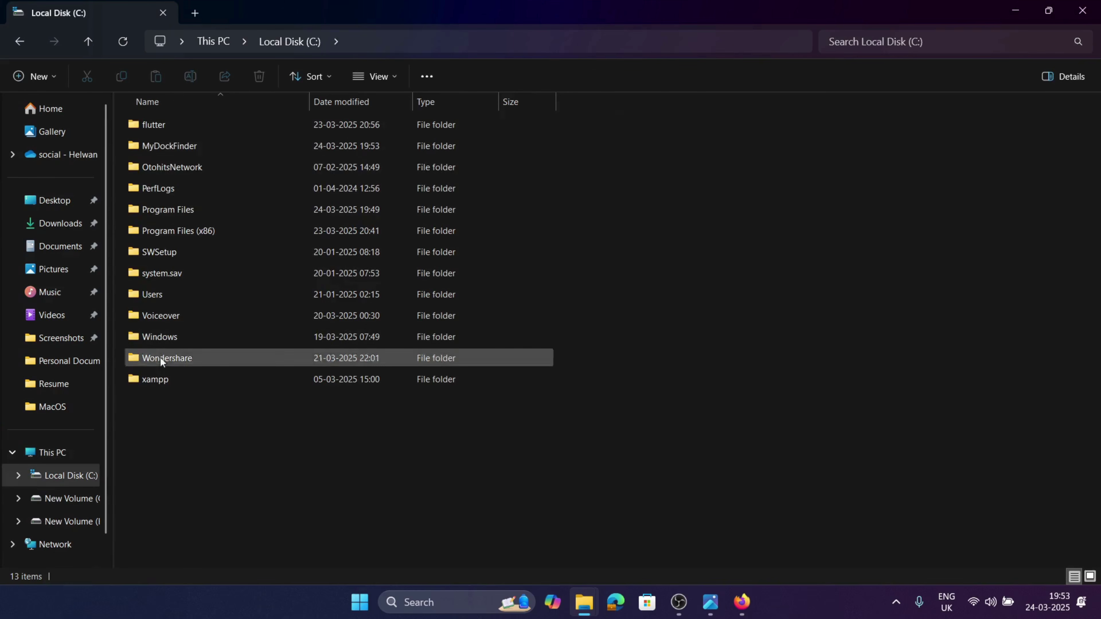
{"action": "left_click", "coordinate": [200, 146]}
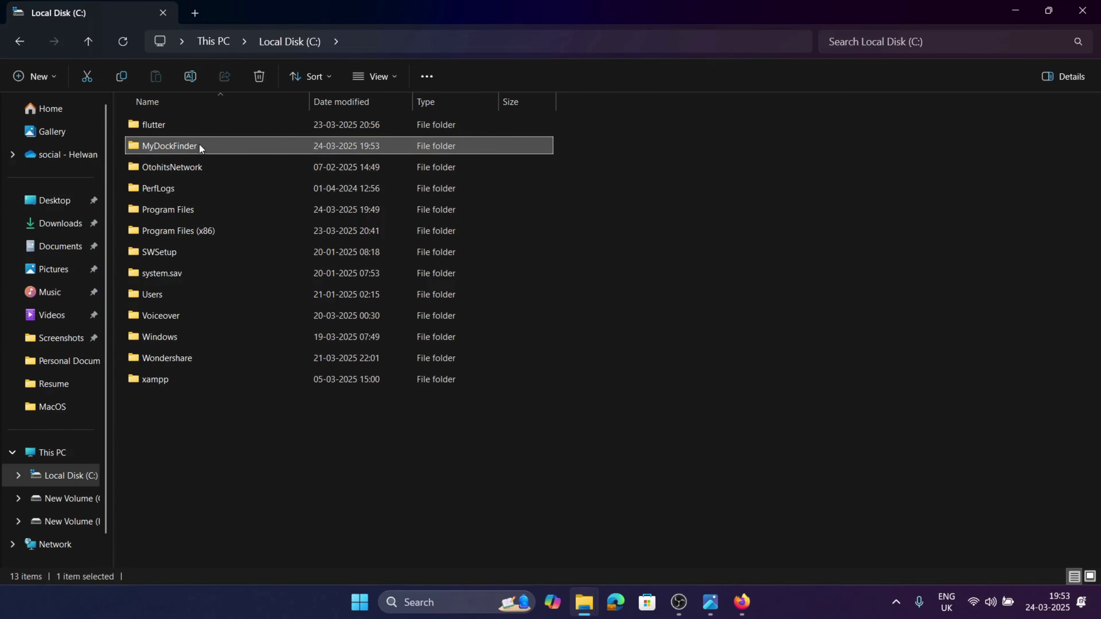
{"action": "right_click", "coordinate": [200, 146]}
{"action": "left_click", "coordinate": [352, 164]}
{"action": "left_click", "coordinate": [340, 269]}
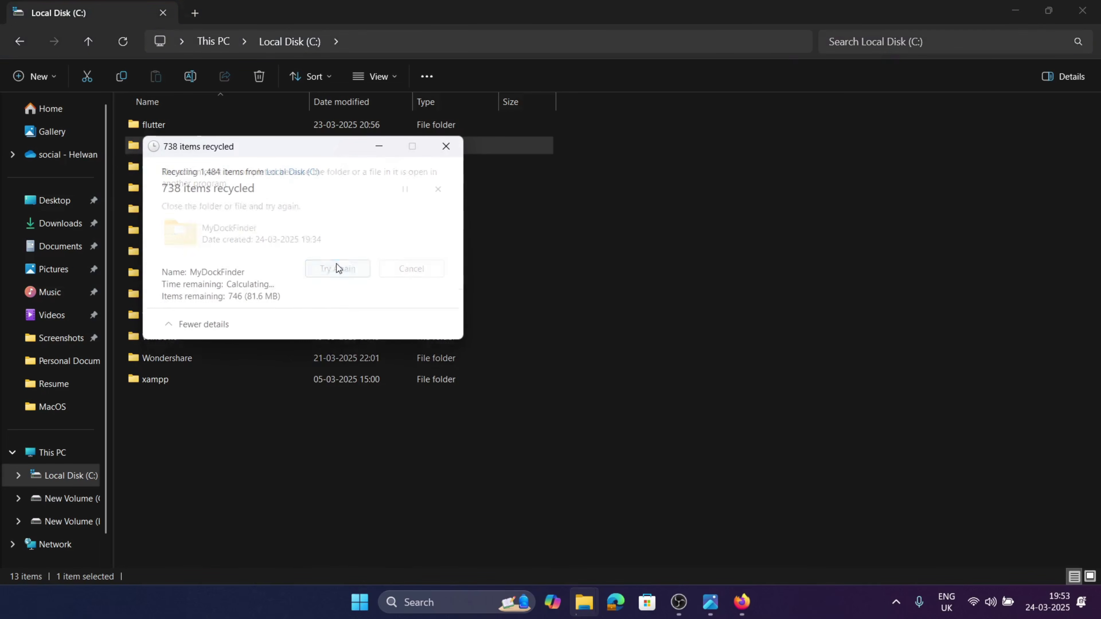
- Check the programs among the hidden system tray icons and close the File Explorer window
{"action": "left_click", "coordinate": [896, 603]}
{"action": "right_click", "coordinate": [842, 550]}
{"action": "left_click", "coordinate": [863, 523]}
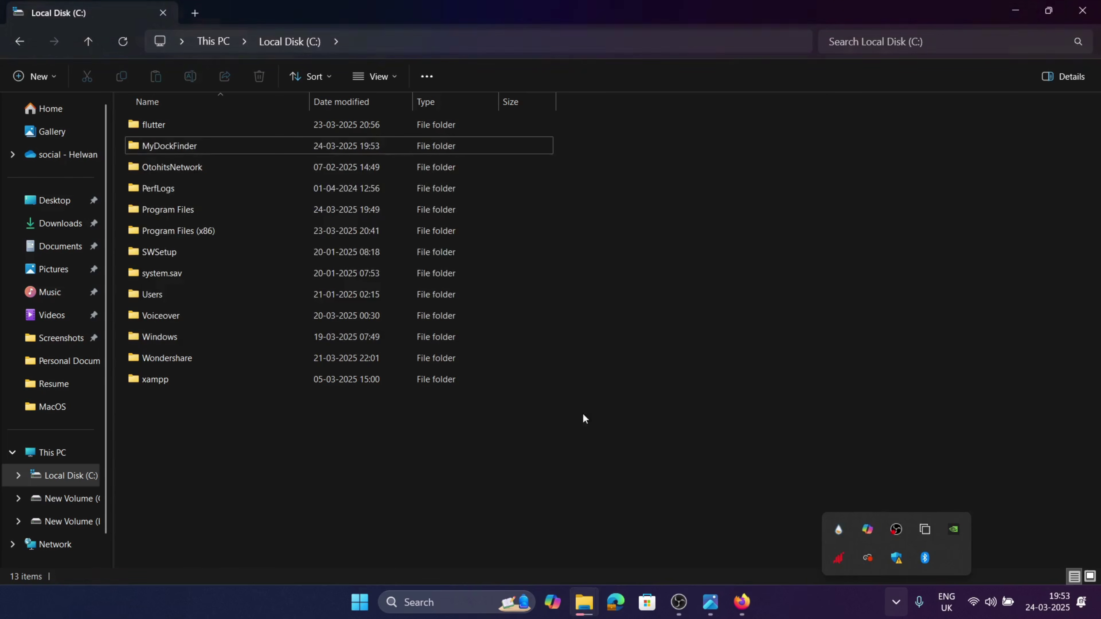
{"action": "left_click", "coordinate": [1081, 6]}
{"action": "left_click", "coordinate": [390, 271]}
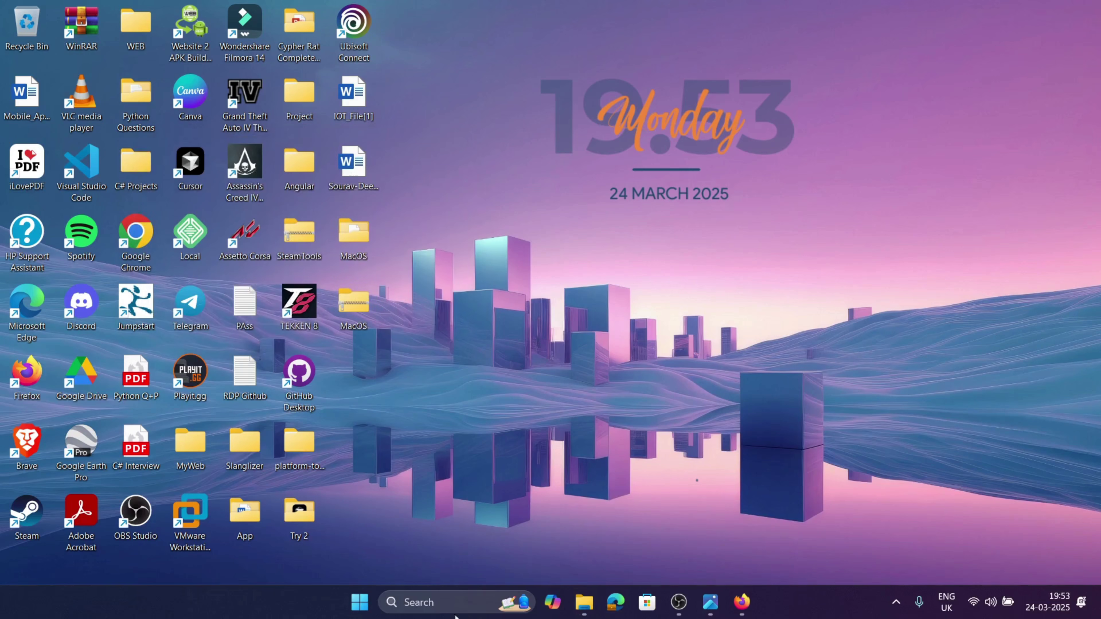
{"action": "left_click_drag", "start_coordinate": [969, 5], "coordinate": [5, 553]}
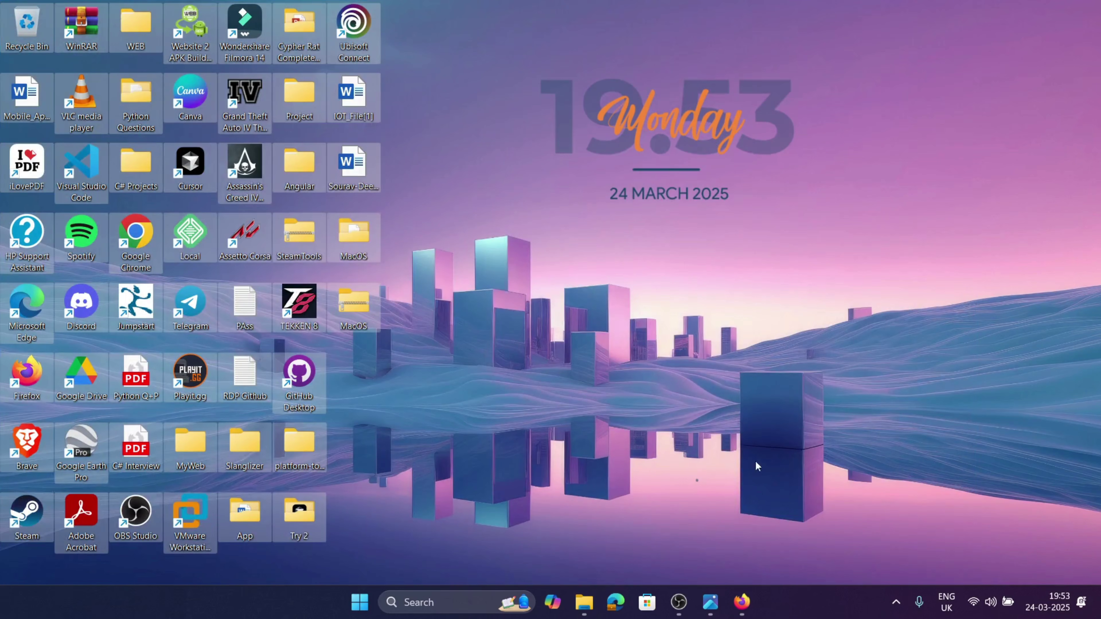
{"action": "left_click", "coordinate": [825, 494]}
{"action": "left_click", "coordinate": [895, 601]}
{"action": "left_click", "coordinate": [896, 602]}
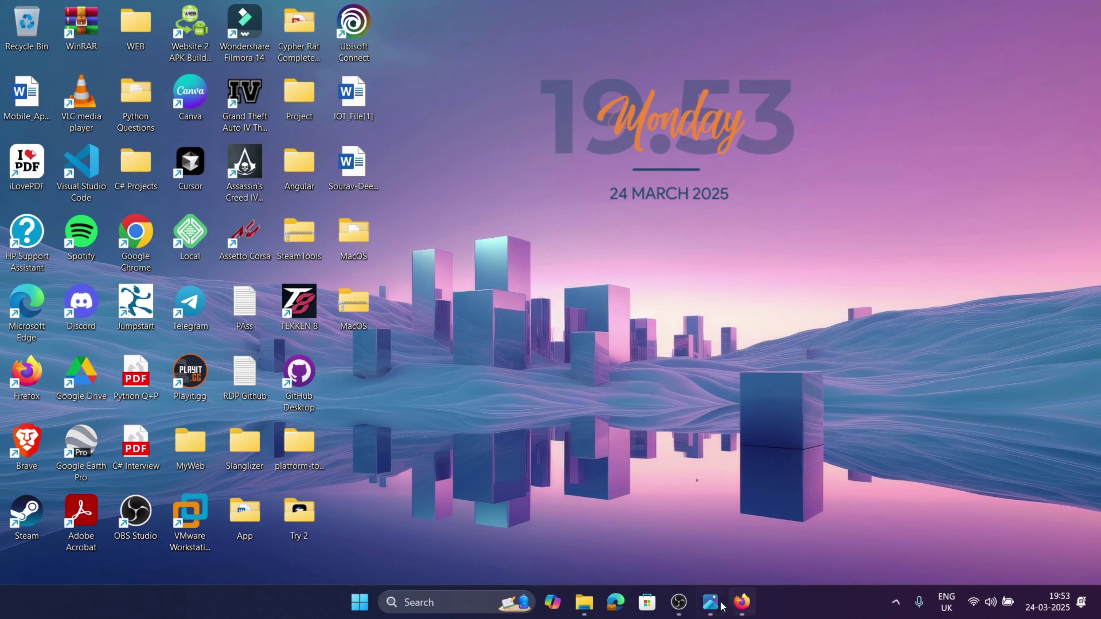